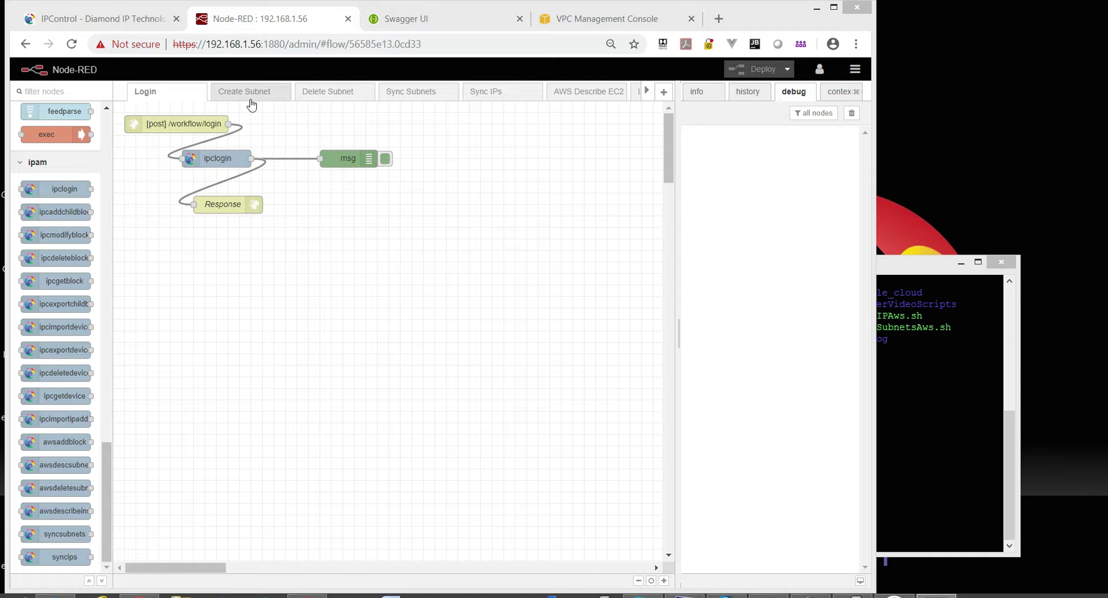
Look through the four IPControl flow tabs, then present the PowerPoint deck from slide 1.
click(251, 102)
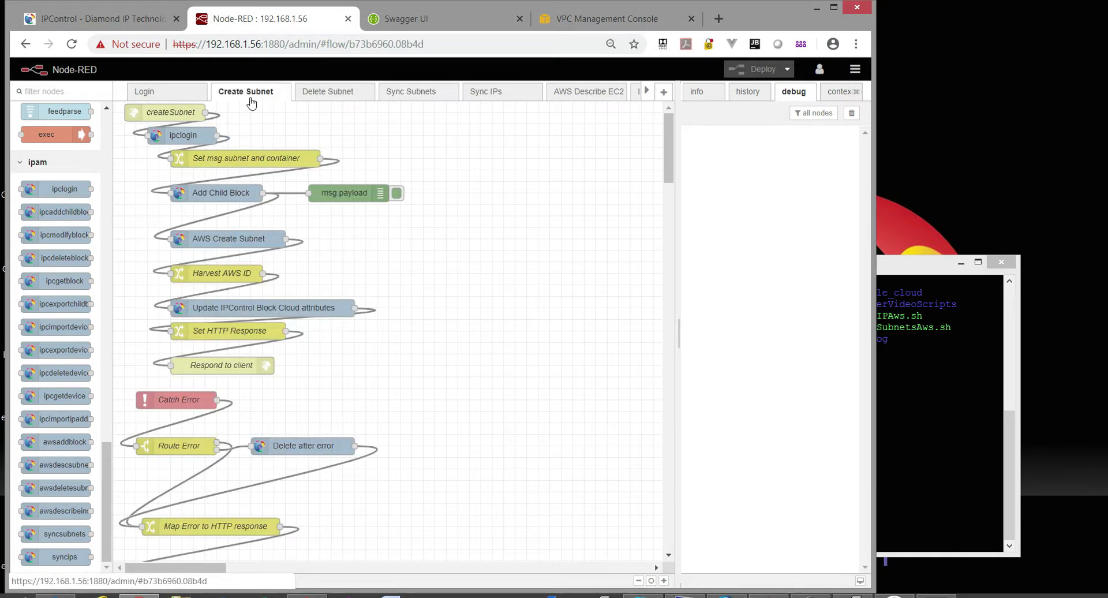
click(330, 101)
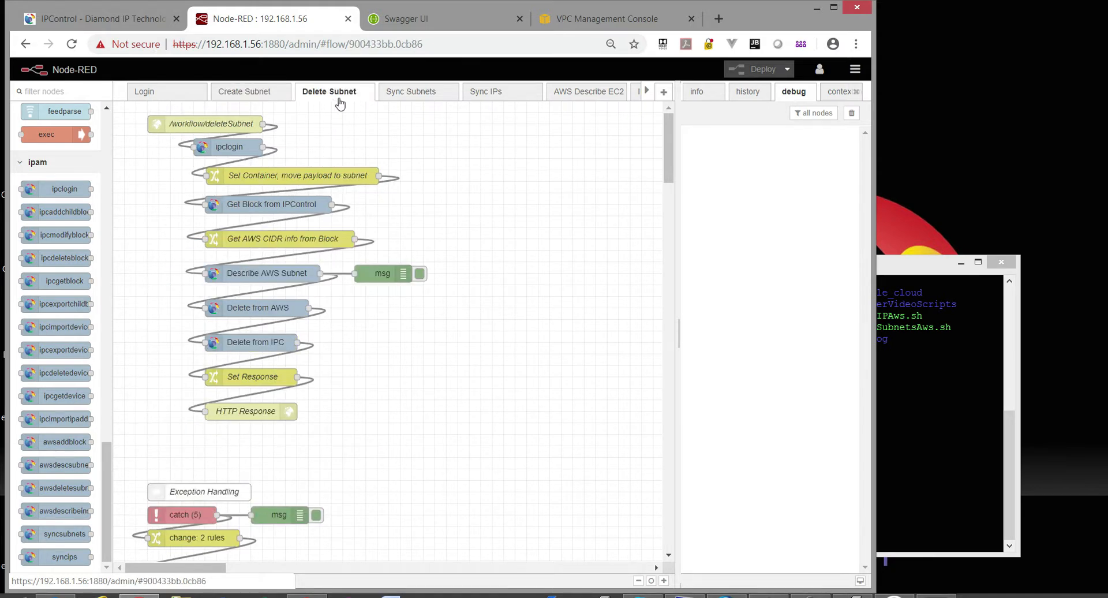
click(420, 98)
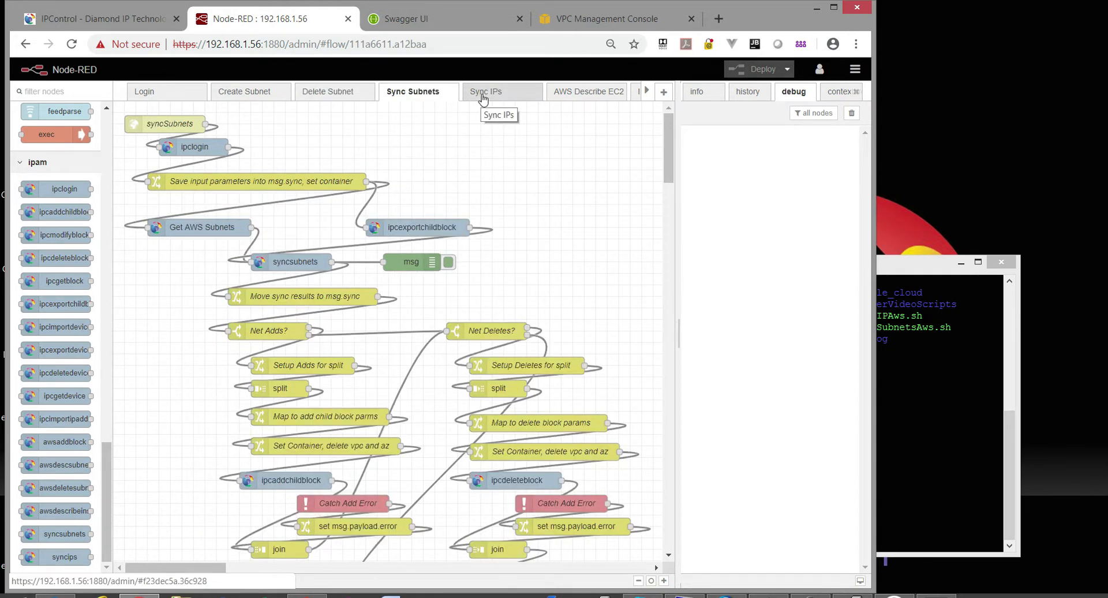
click(483, 98)
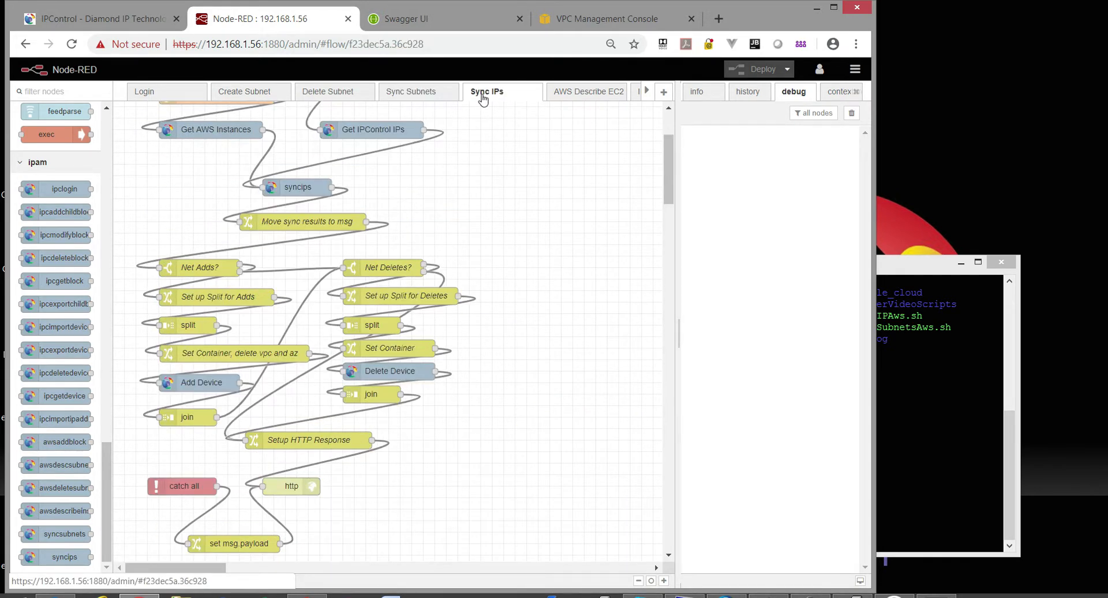
click(175, 99)
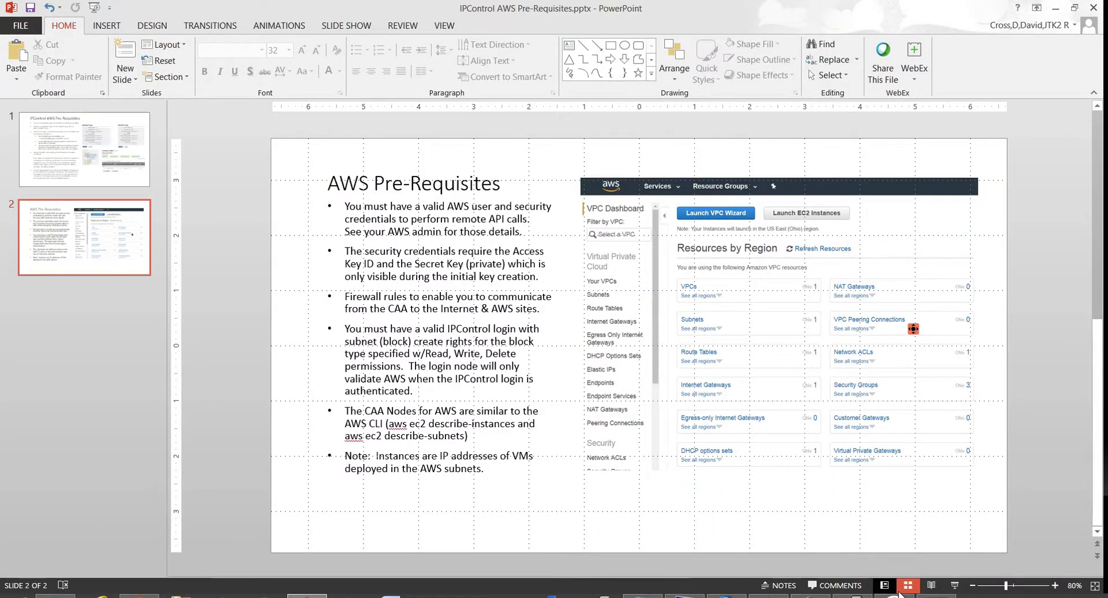
click(953, 586)
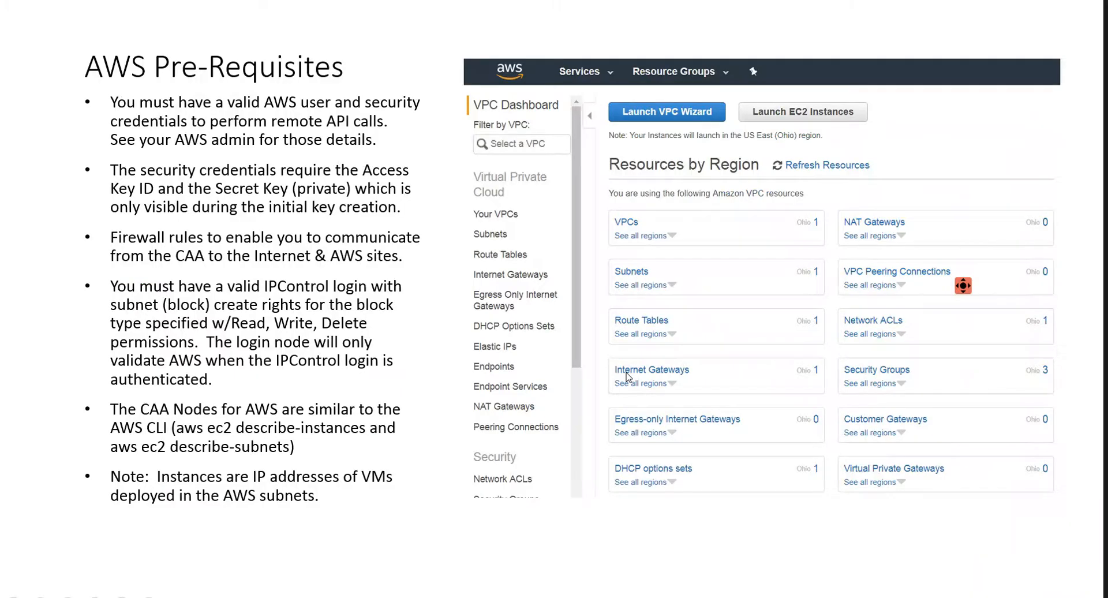
key(Left)
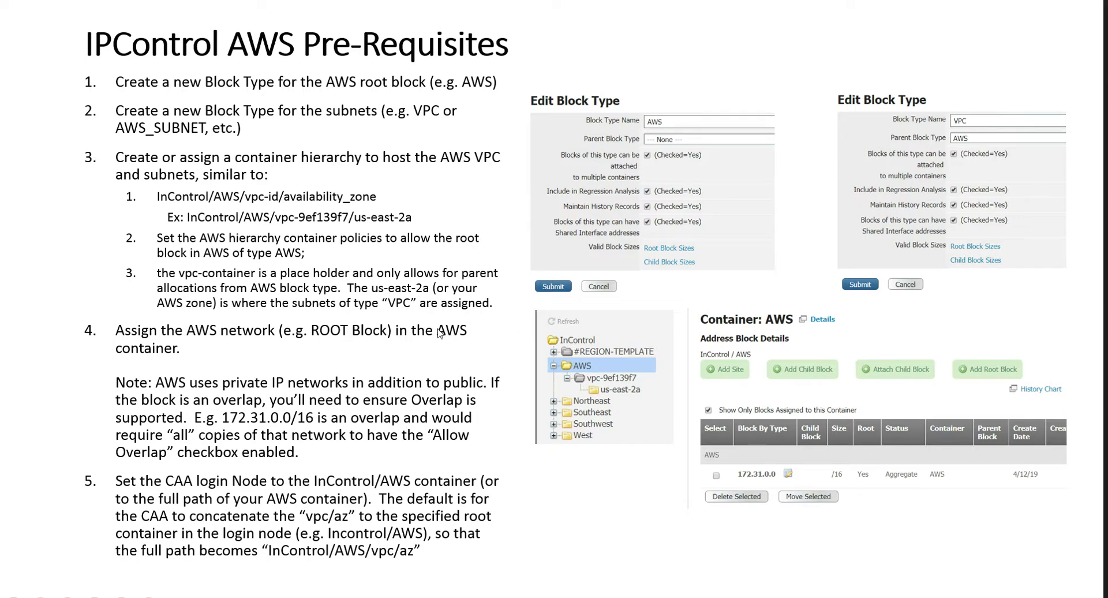
Advance to the AWS Pre-Requisites slide and exit the slide show.
click(521, 374)
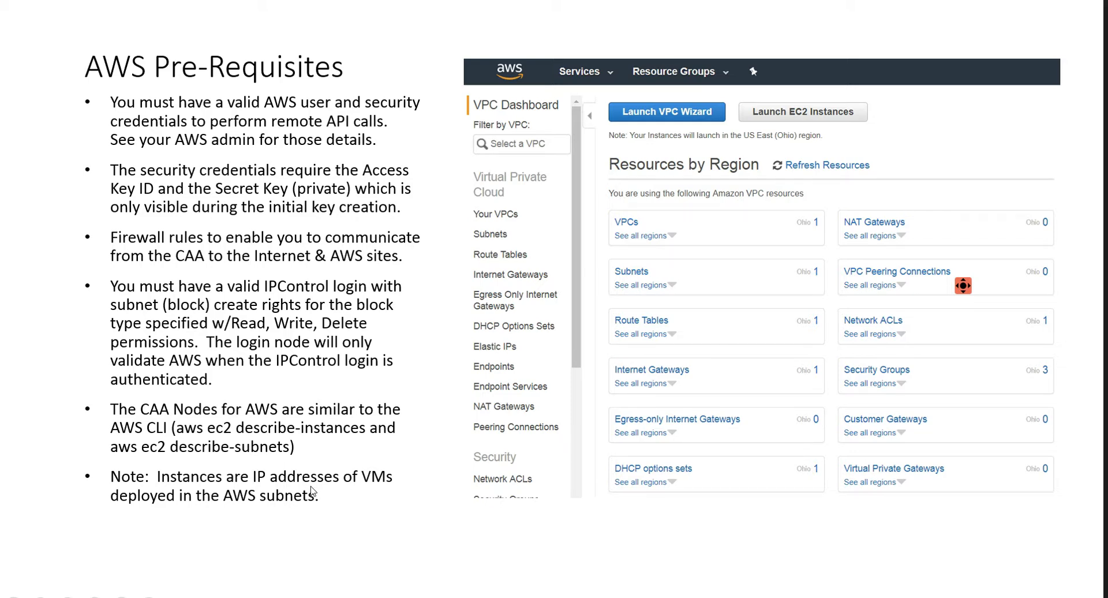
key(Escape)
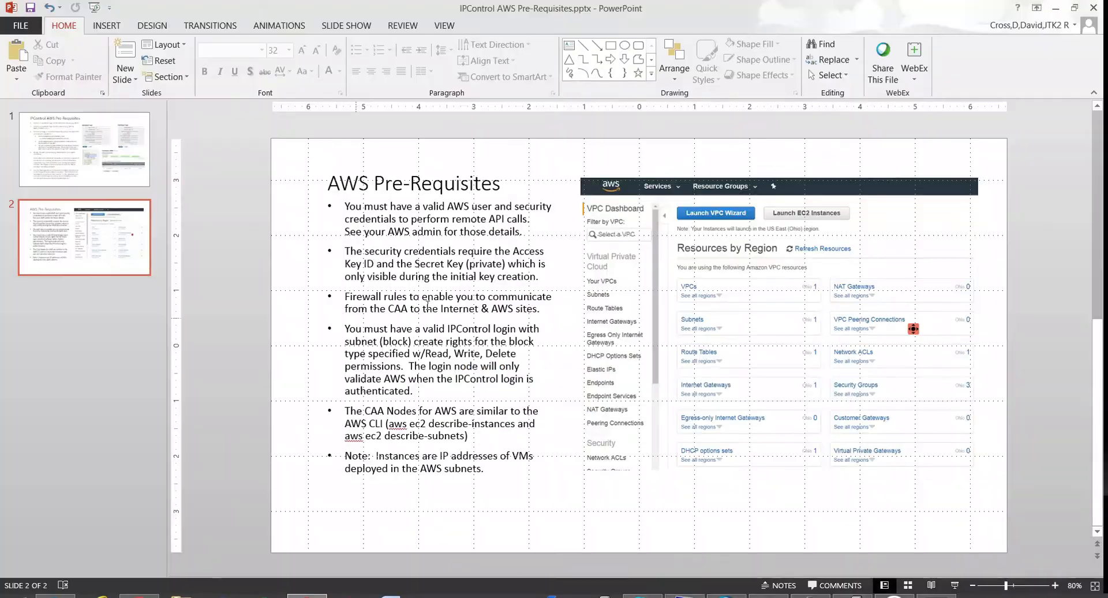
Minimize PowerPoint and open the Block Types list in the IPControl web console.
click(1055, 8)
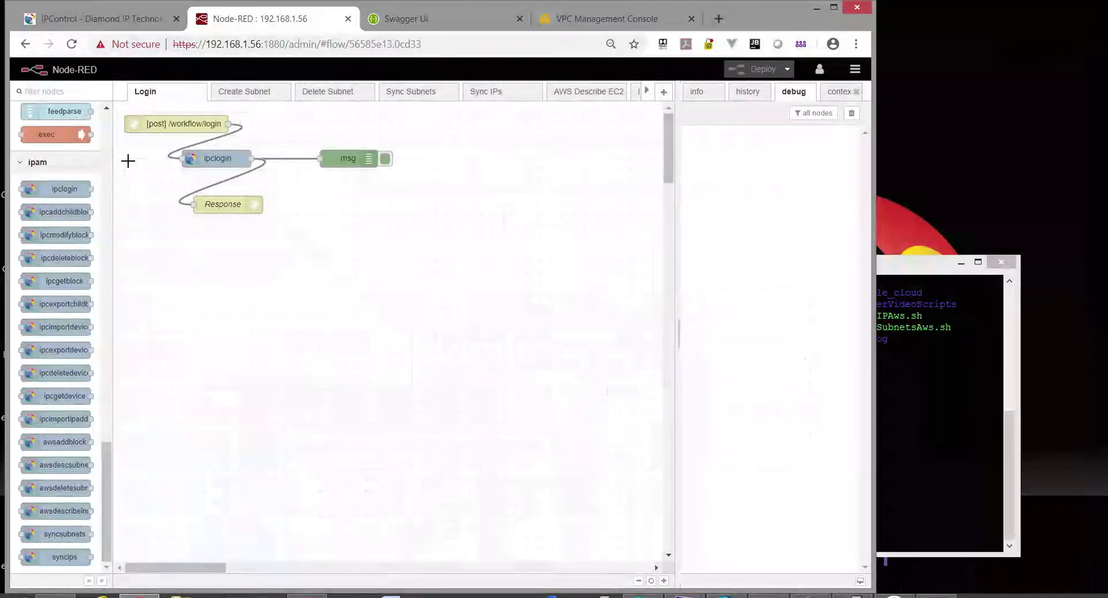
click(93, 19)
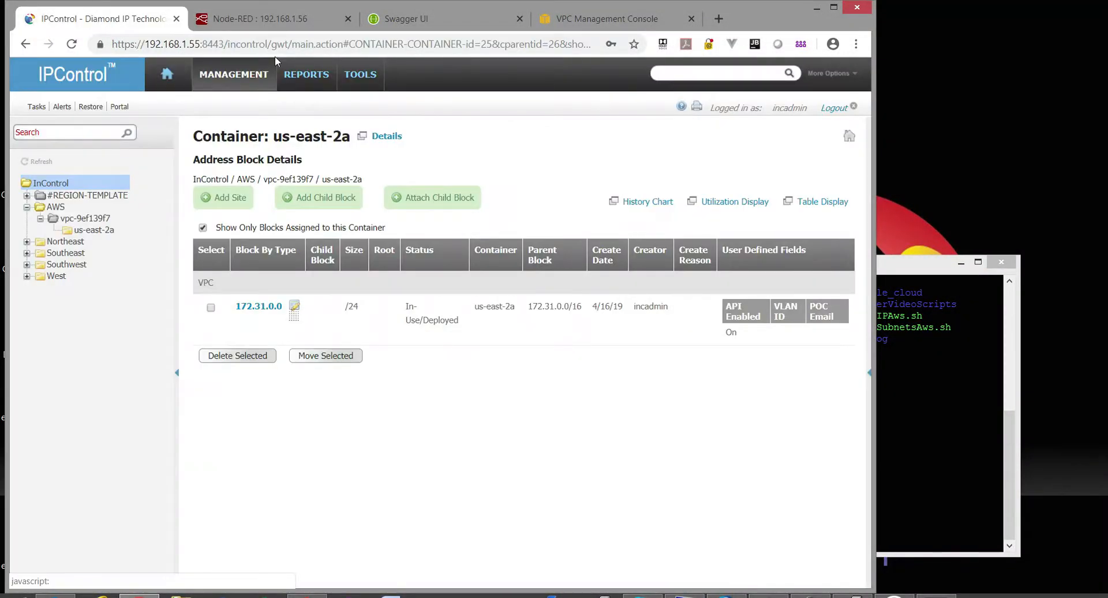
click(364, 78)
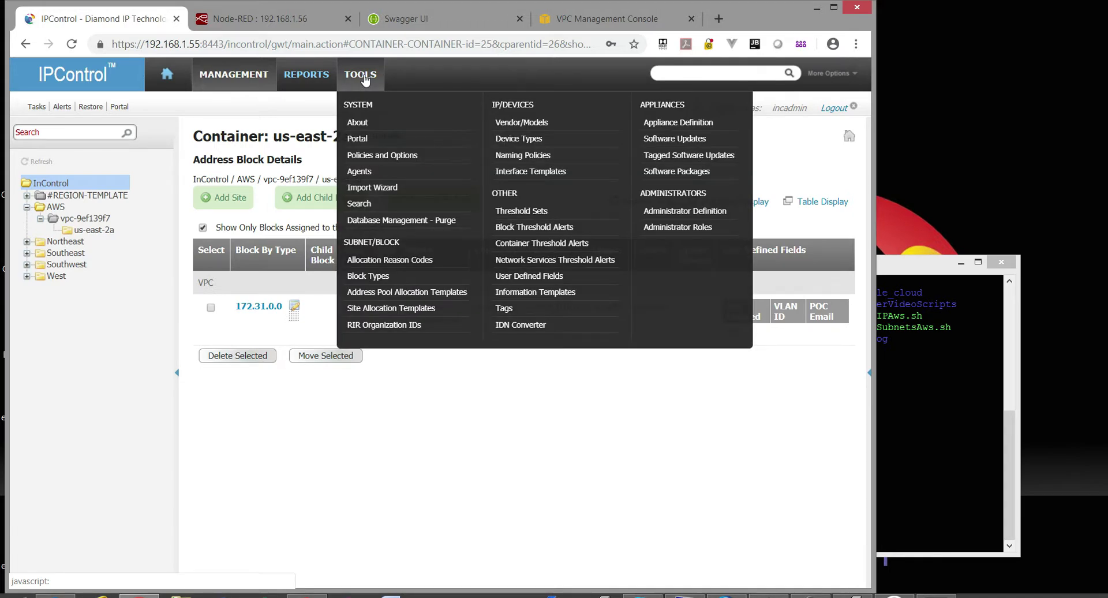
click(404, 276)
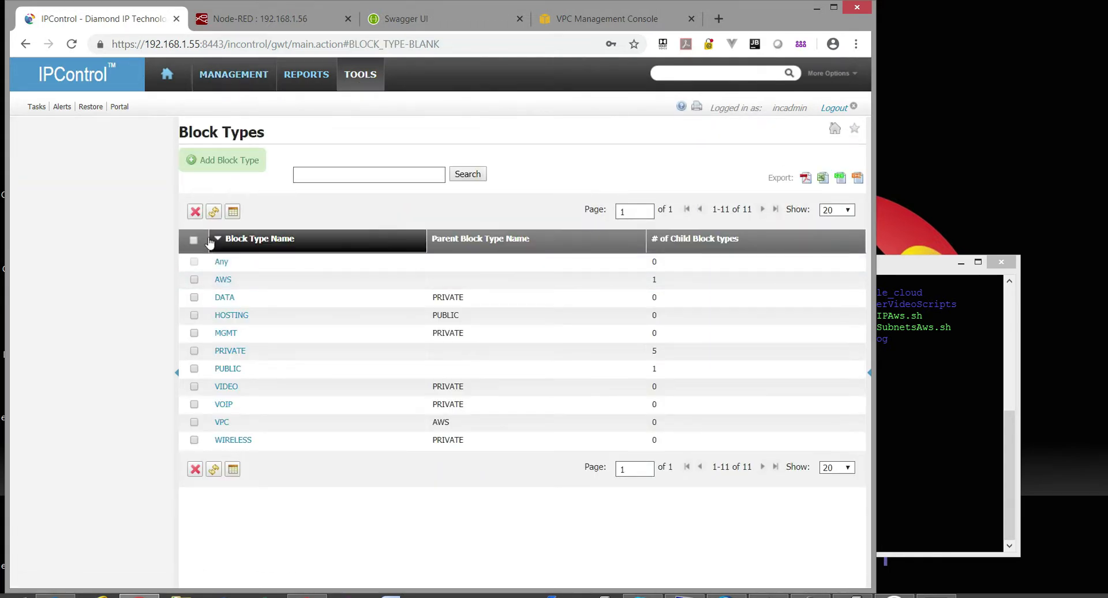
Inspect the AWS and VPC block types and the new-type form, cancelling each without changes.
click(226, 282)
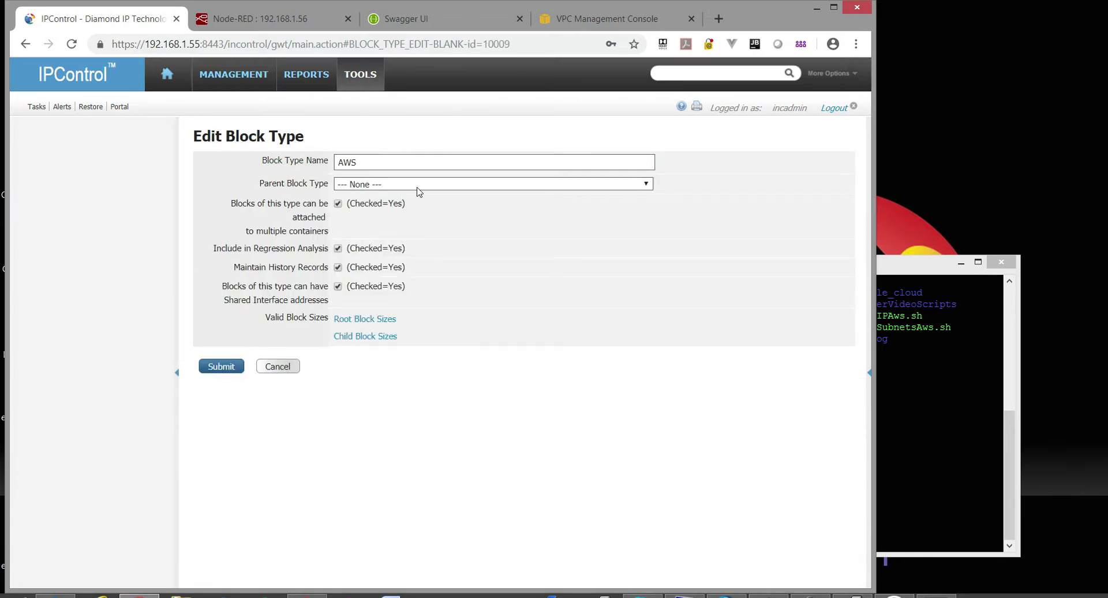
click(280, 369)
click(225, 162)
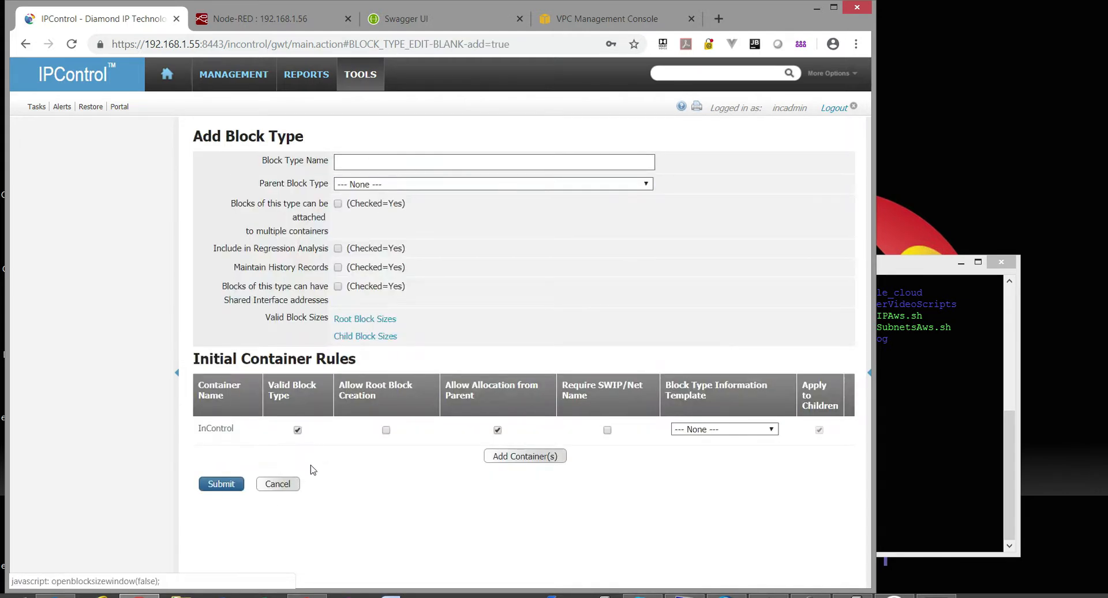
click(277, 482)
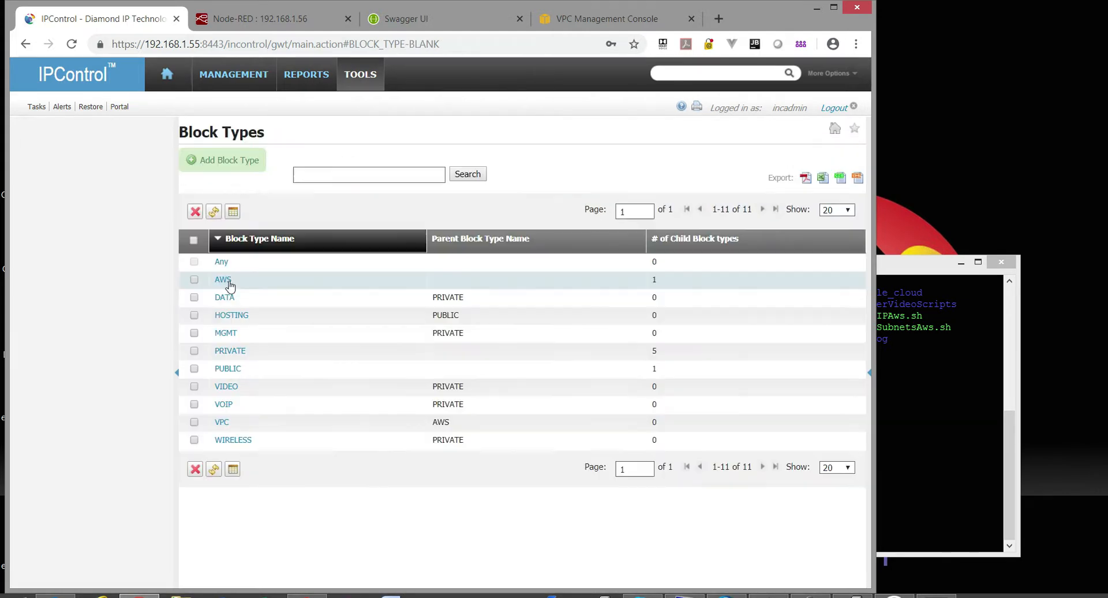
click(221, 422)
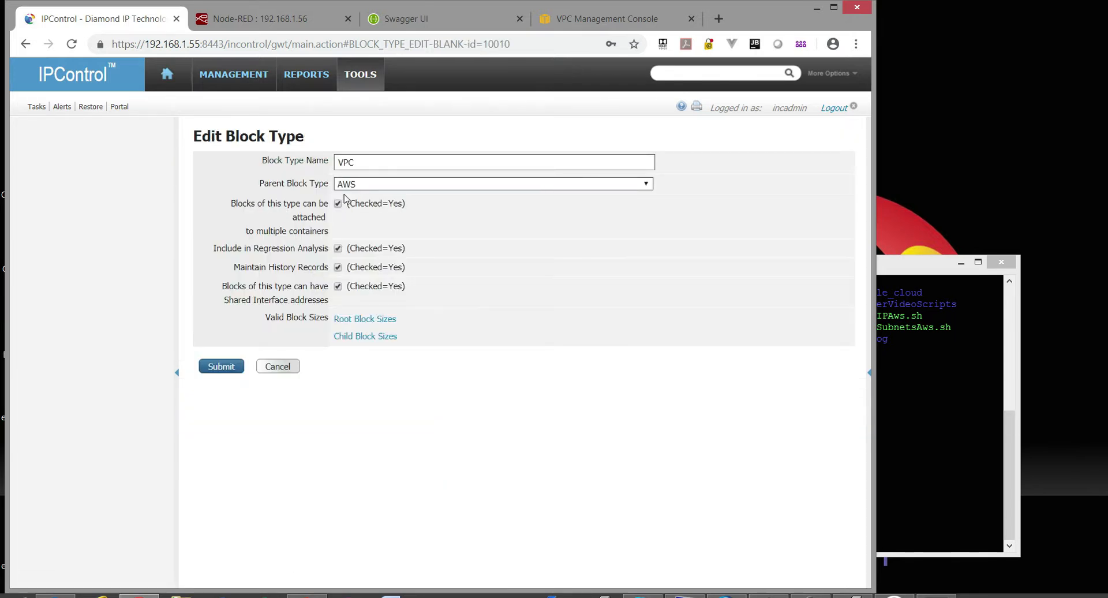
click(293, 370)
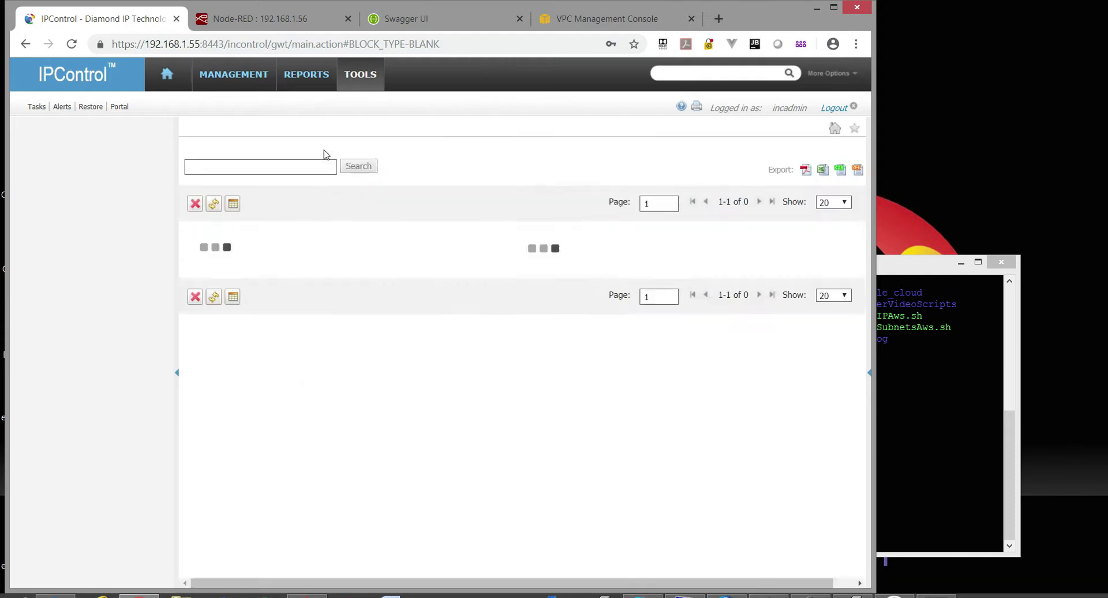
Open Container Maintenance and bring up the AWS container's edit form.
mouse_move(239, 81)
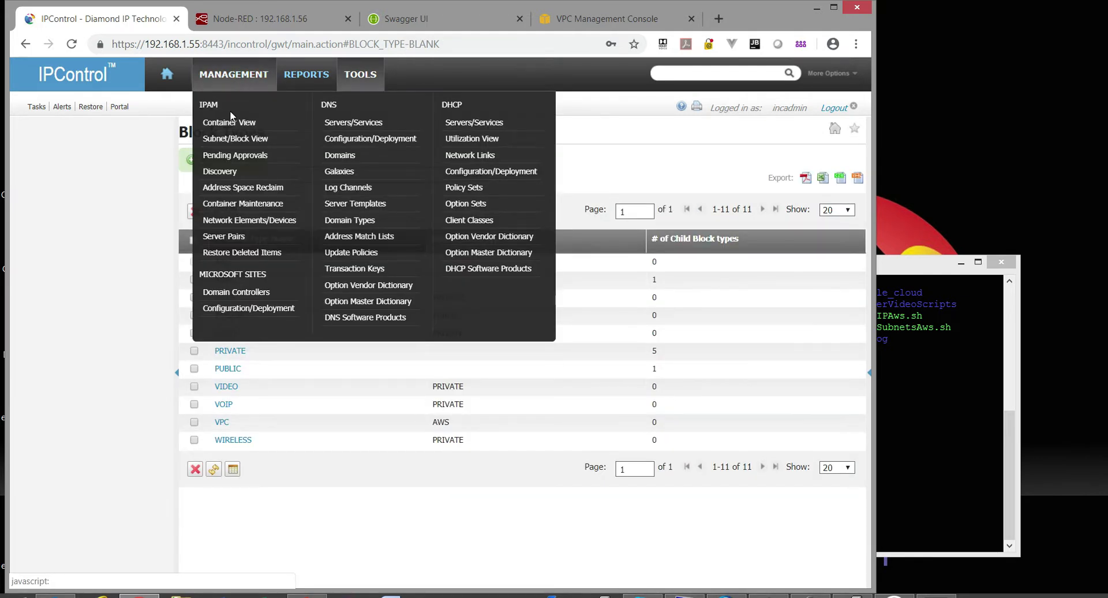
click(243, 203)
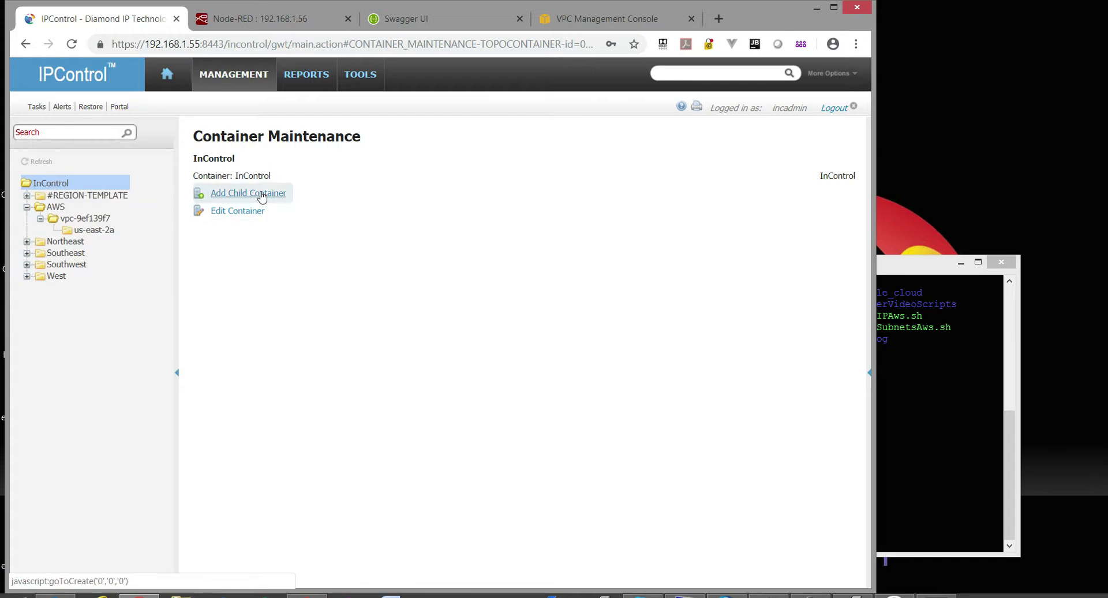
click(55, 207)
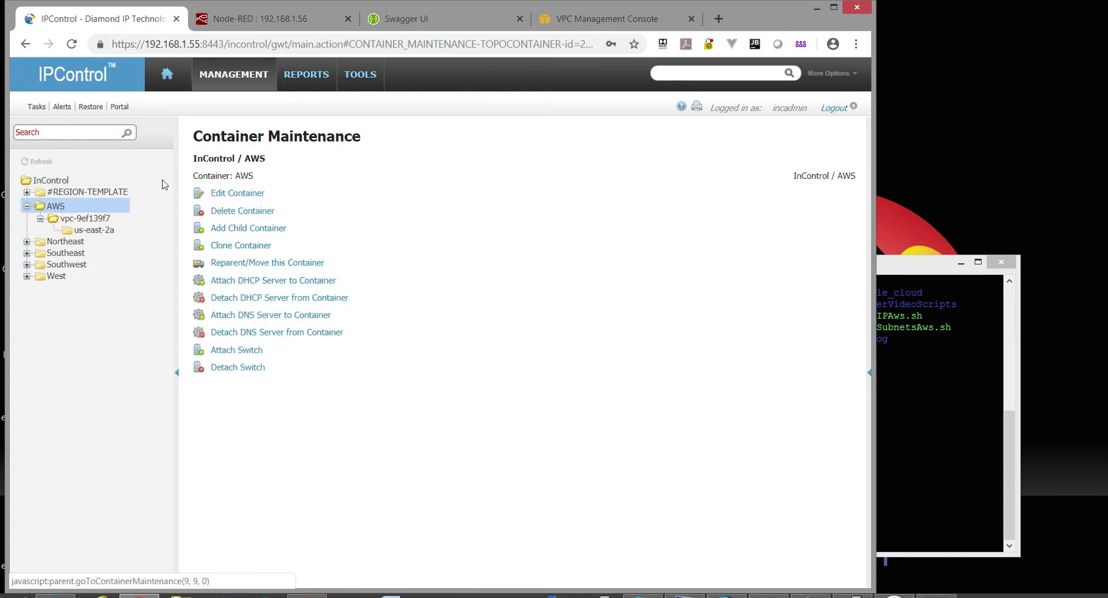
click(244, 199)
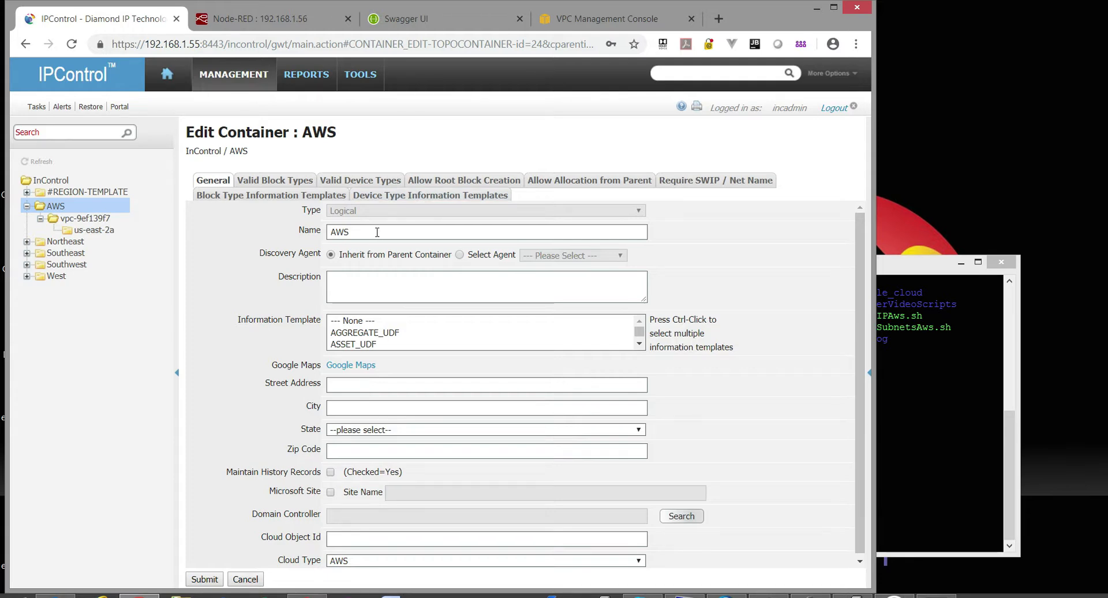
Review the AWS container's valid block type, root creation and allocation-from-parent tabs, then select vpc-9ef139f7.
click(275, 180)
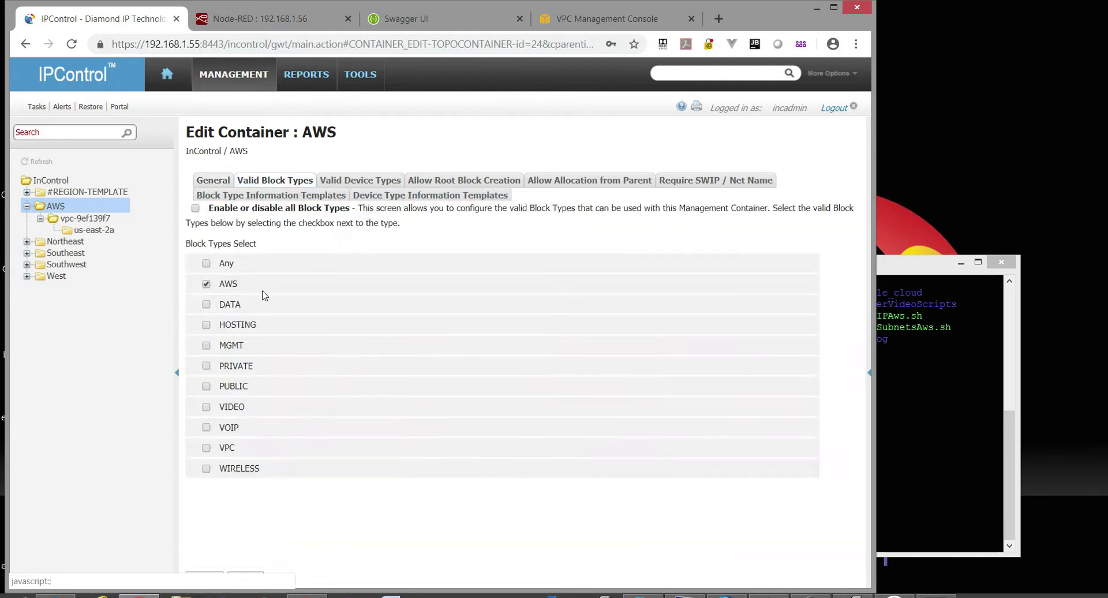
click(206, 284)
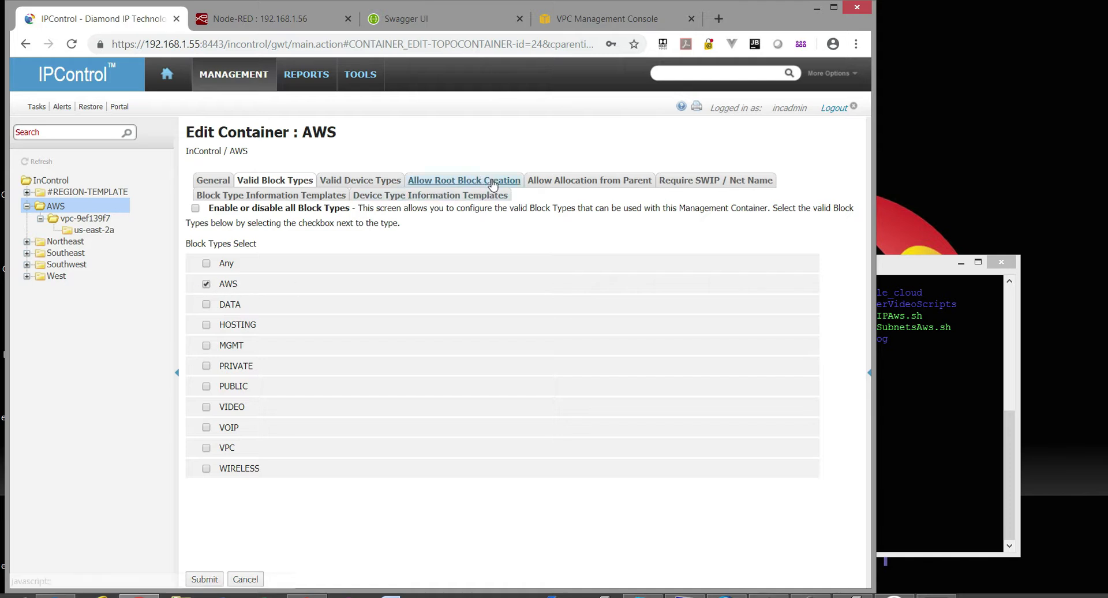
click(461, 181)
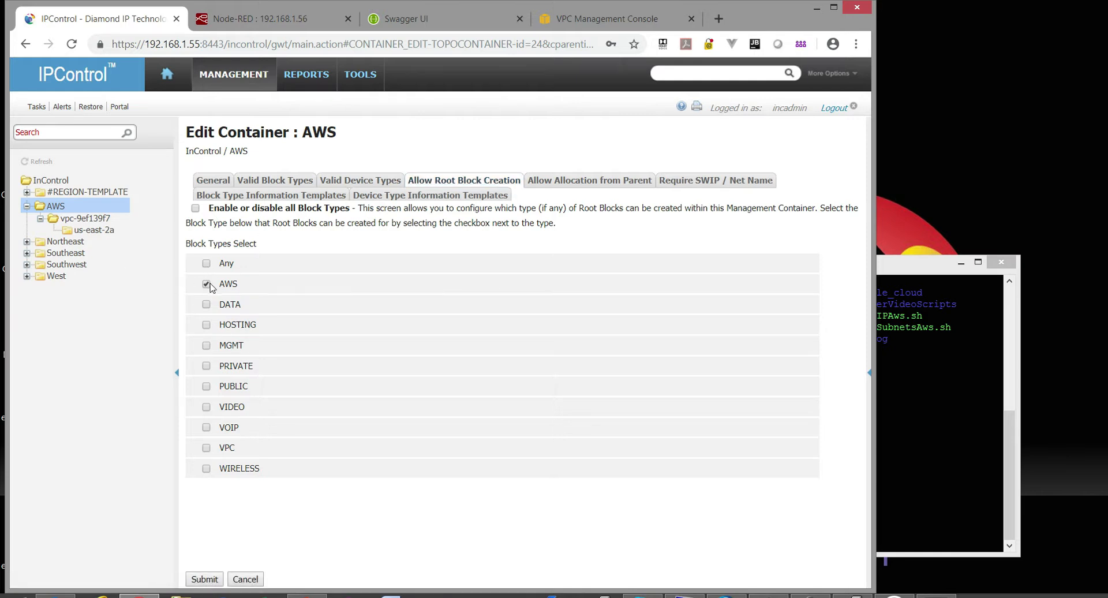
click(588, 180)
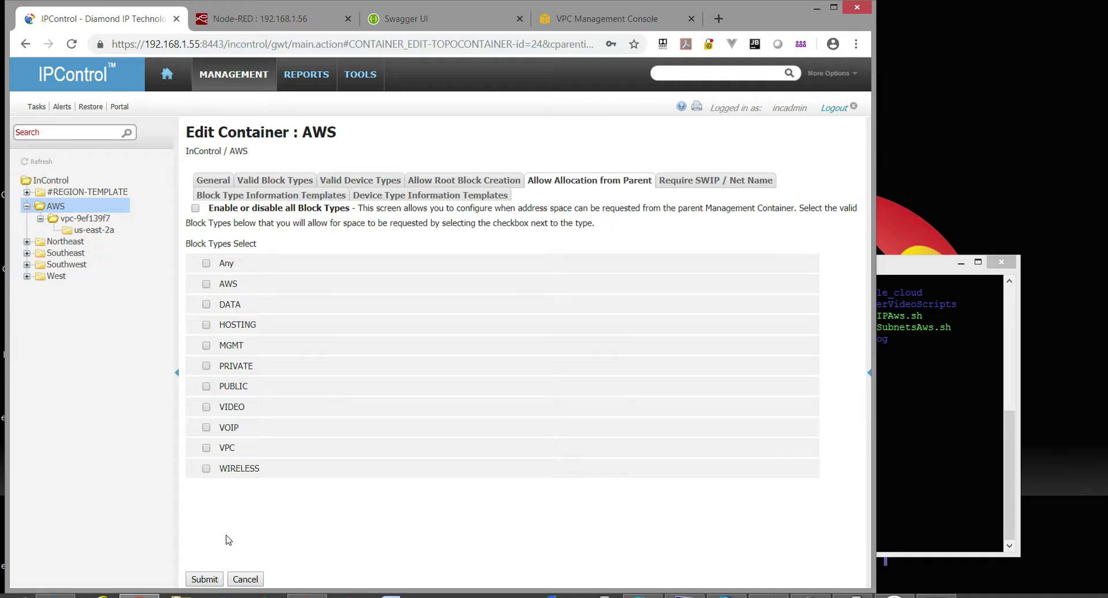
click(96, 218)
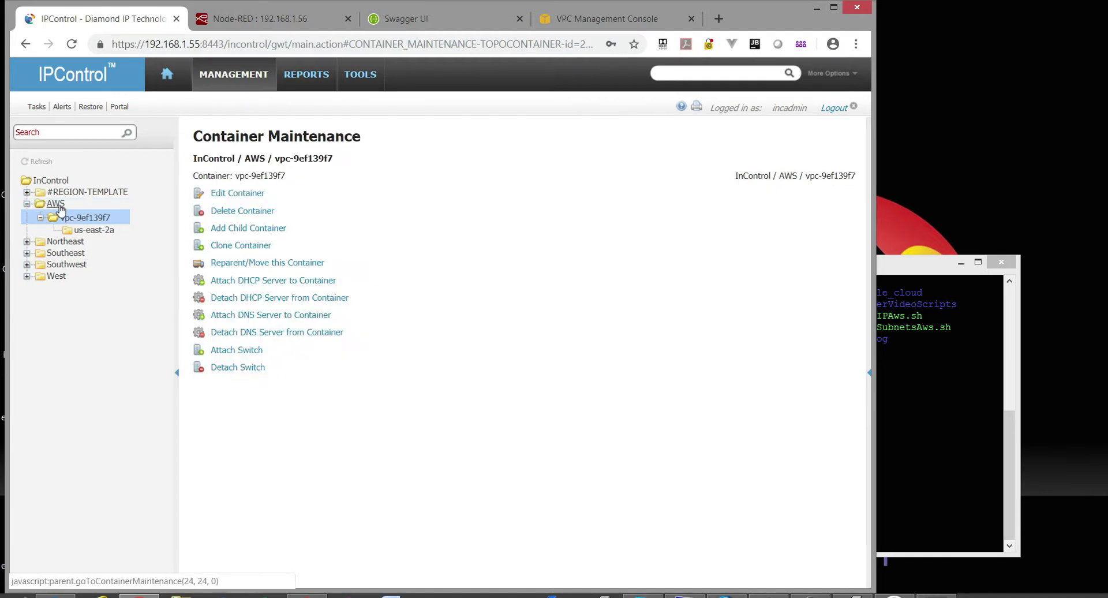
Edit vpc-9ef139f7, compare it with the AWS VPC list, and review its block-type tabs.
click(41, 162)
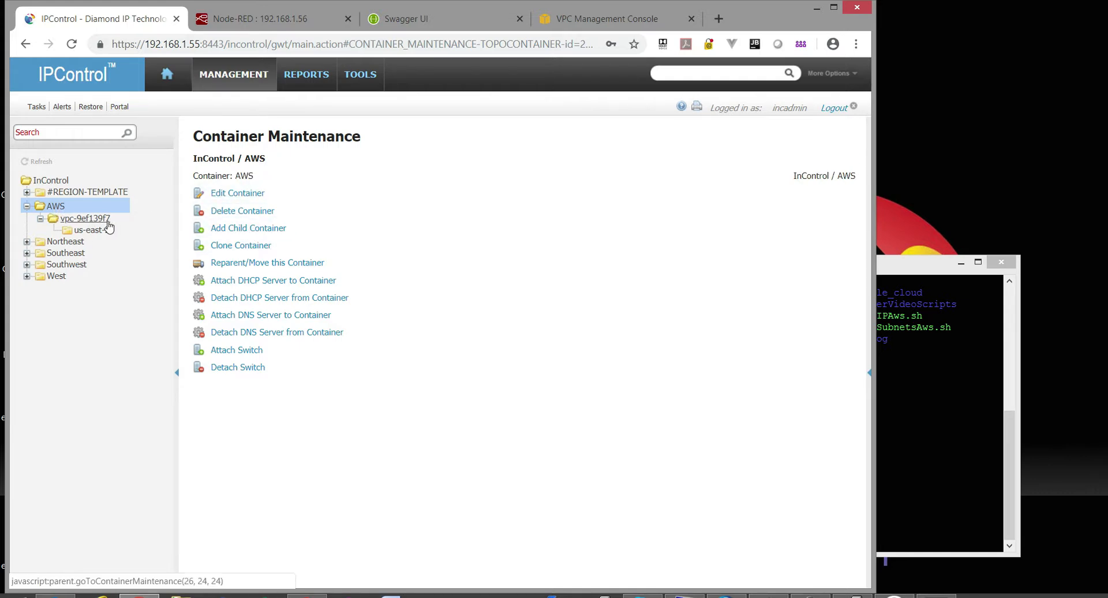
click(87, 219)
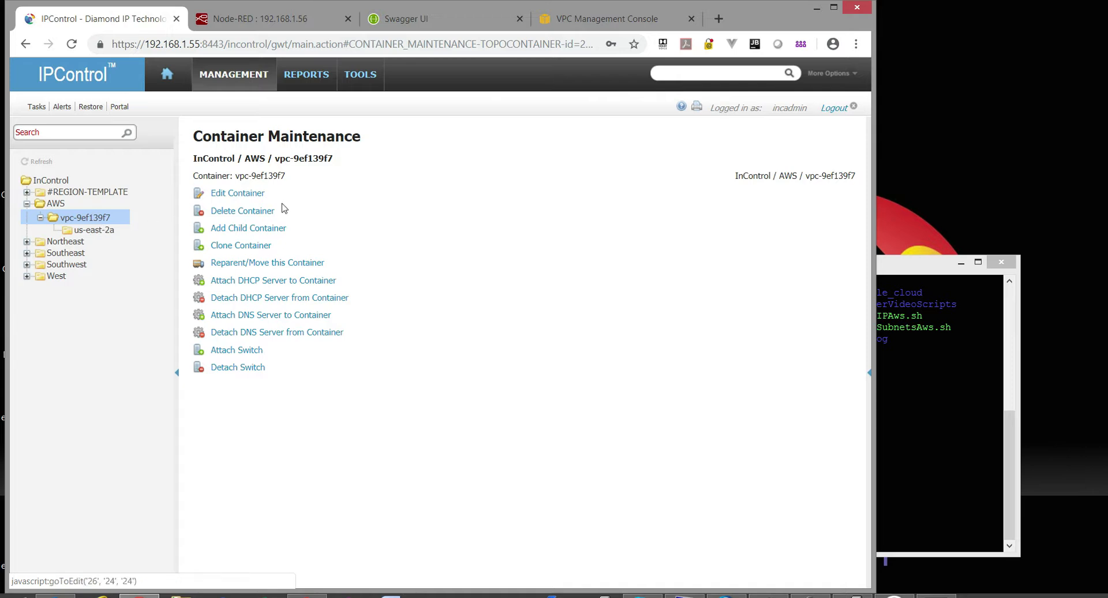
click(254, 195)
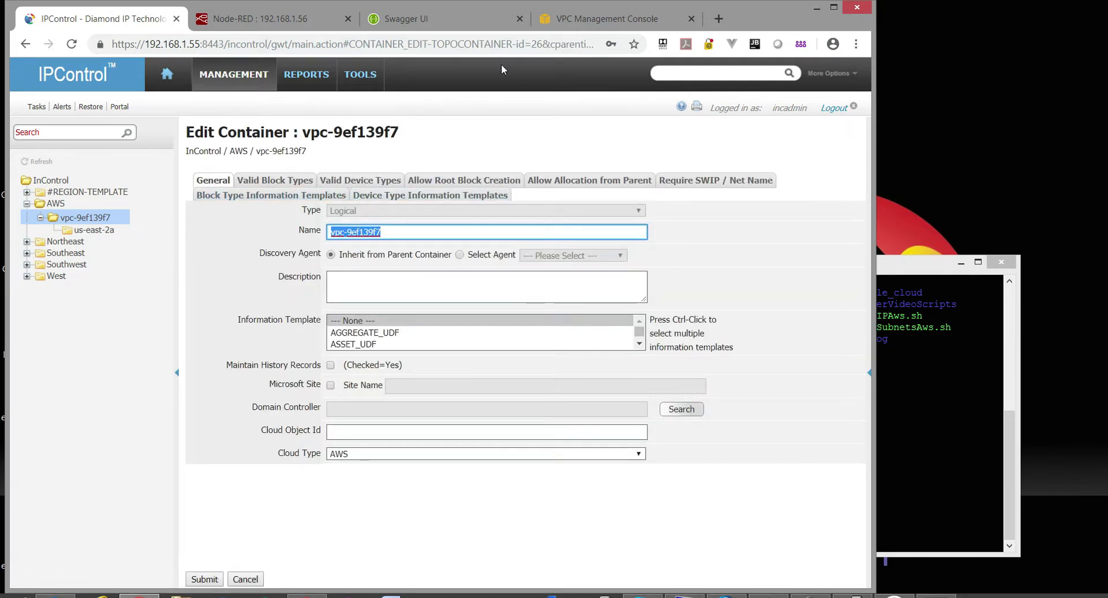
click(606, 18)
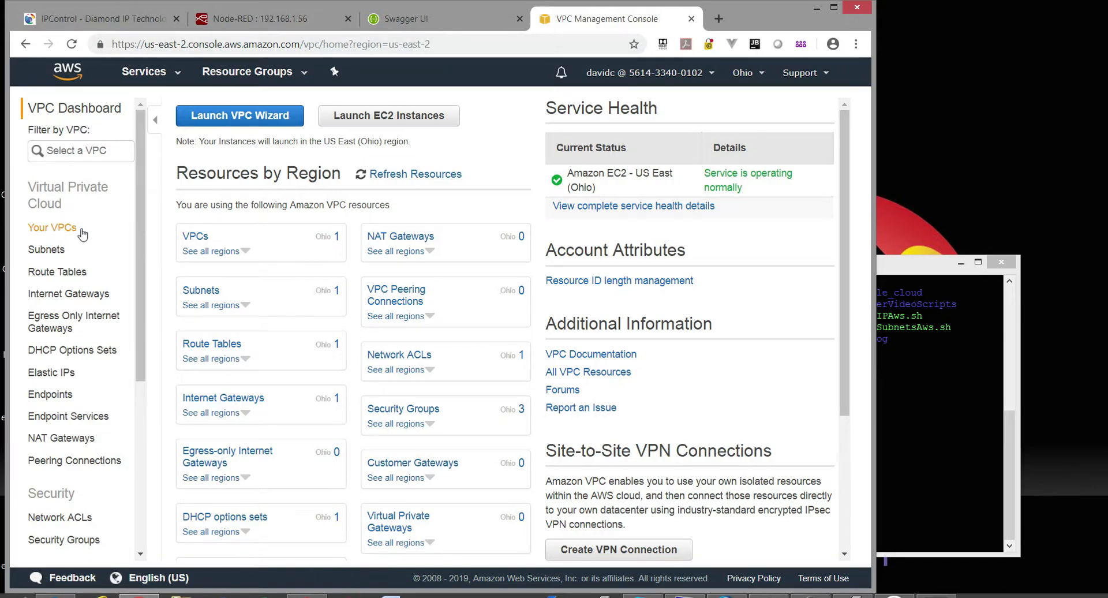
click(57, 231)
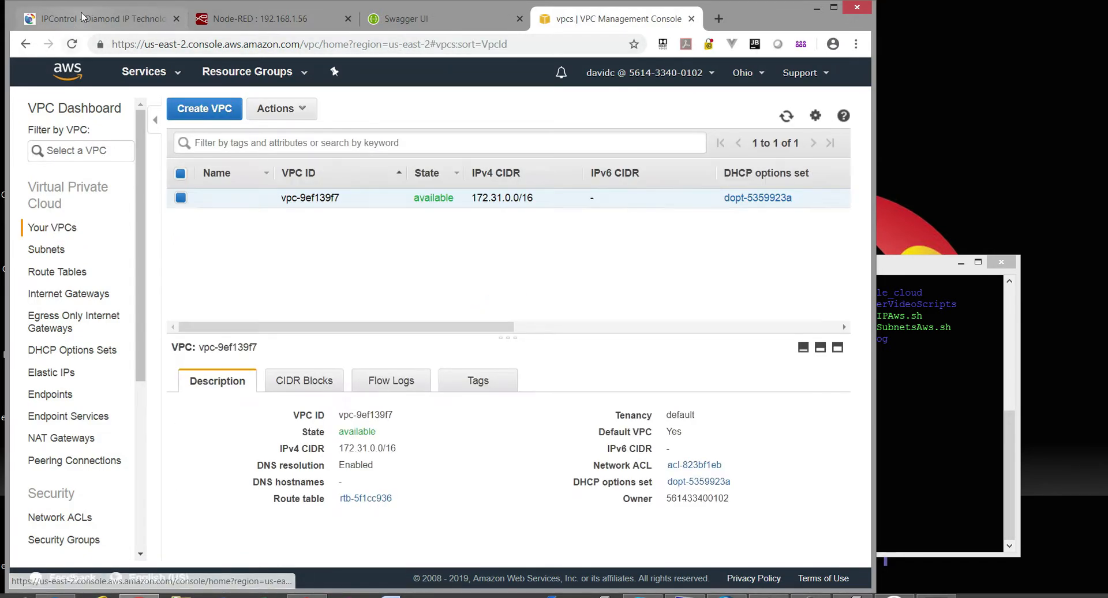
click(98, 19)
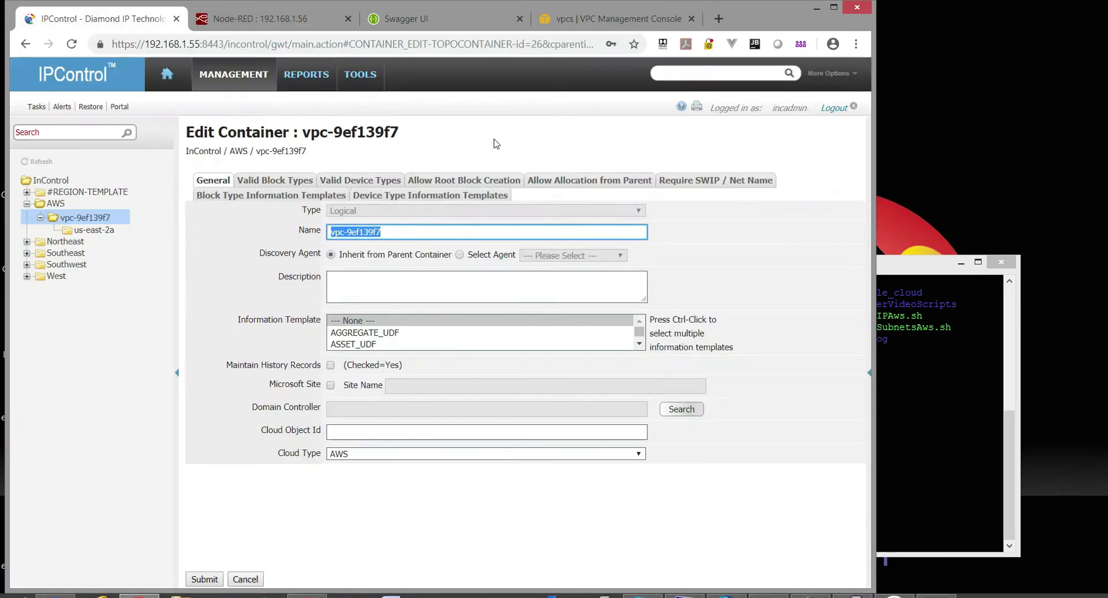
click(292, 181)
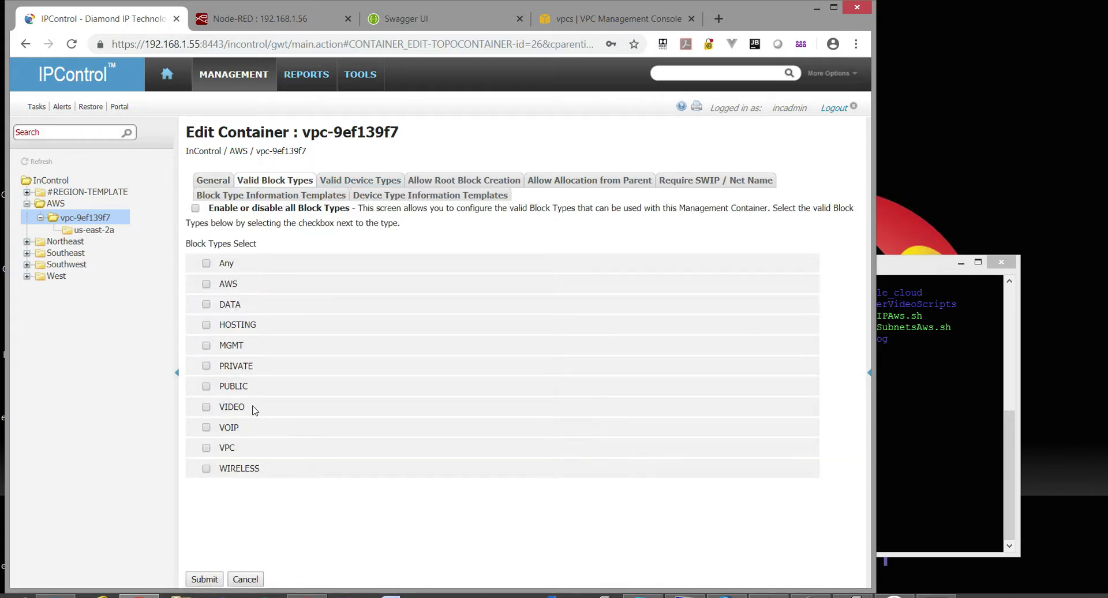
click(496, 182)
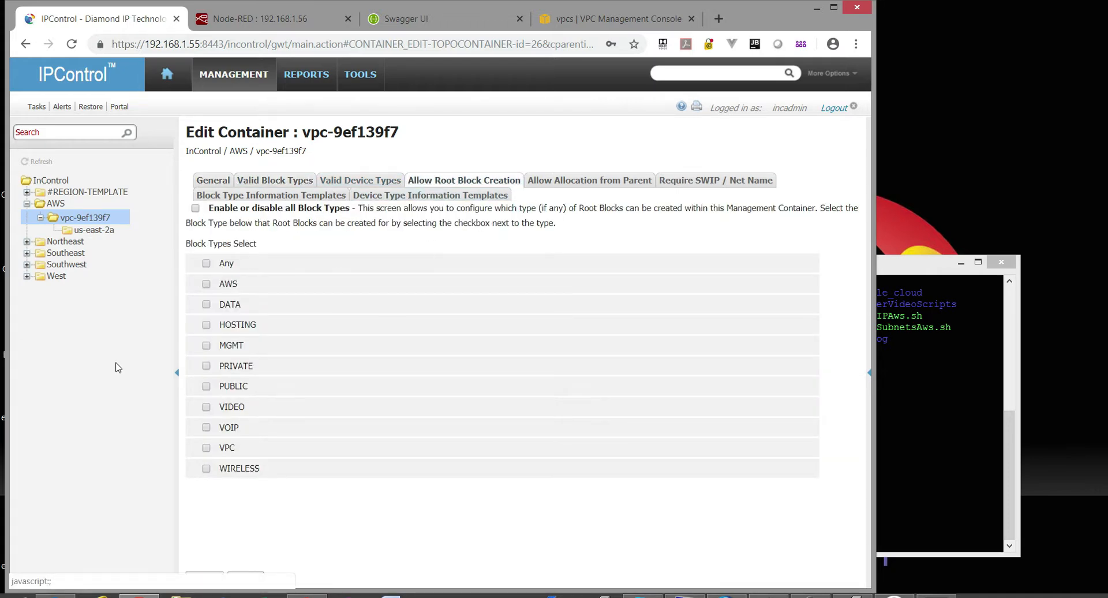
click(558, 181)
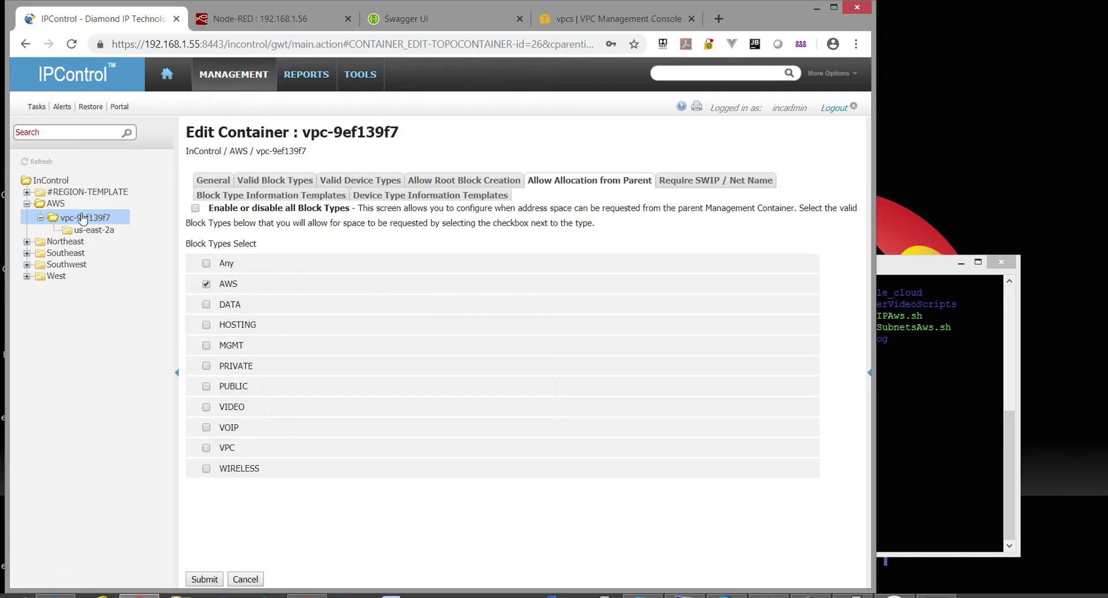
Open the Edit Container form for the us-east-2a container.
click(103, 229)
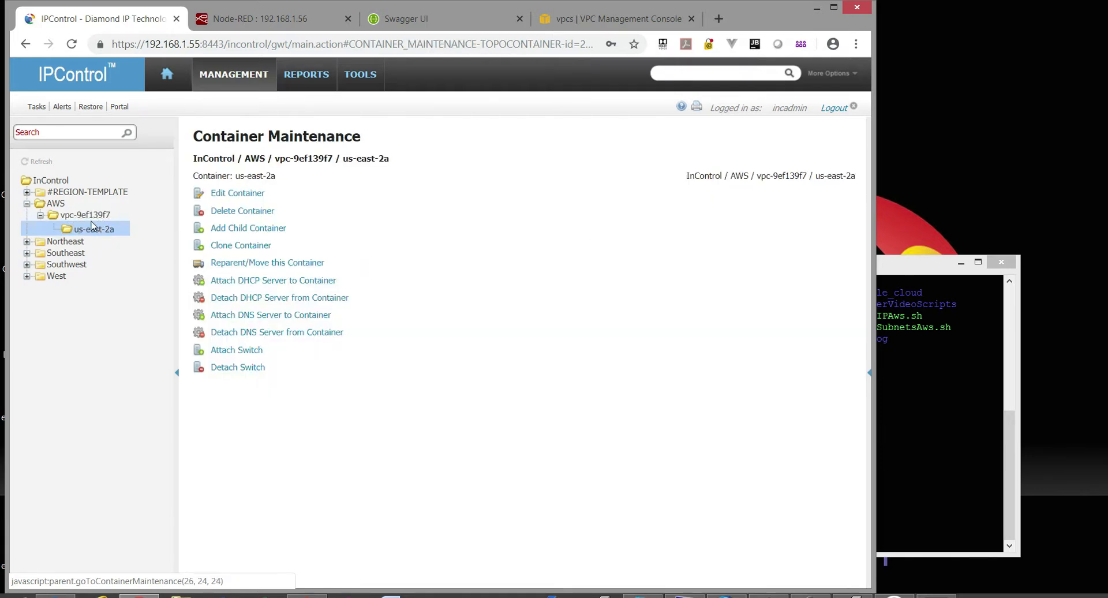
click(42, 162)
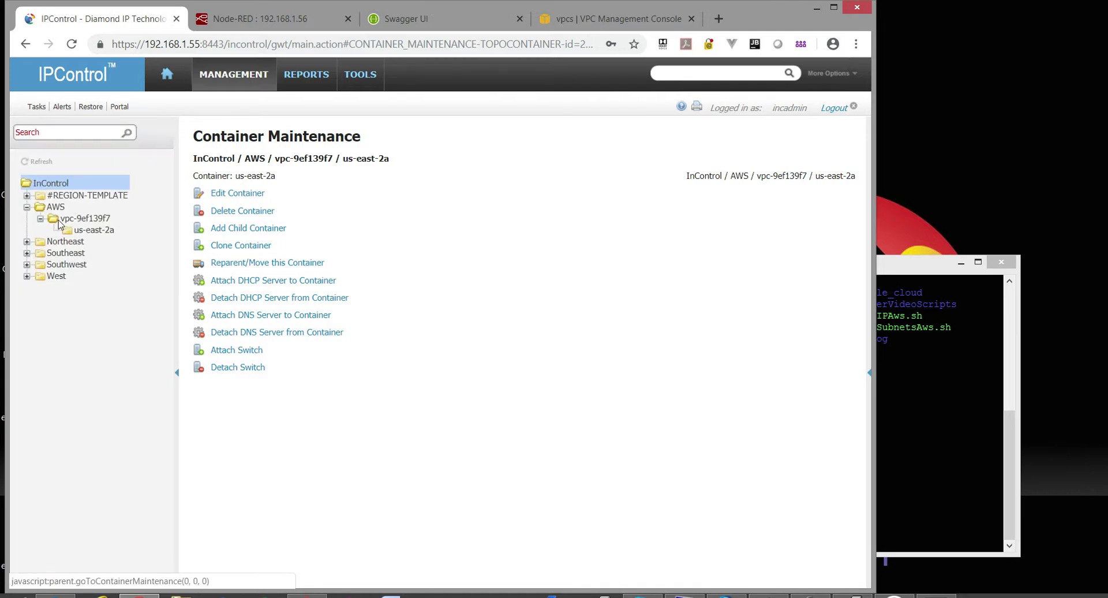
click(84, 220)
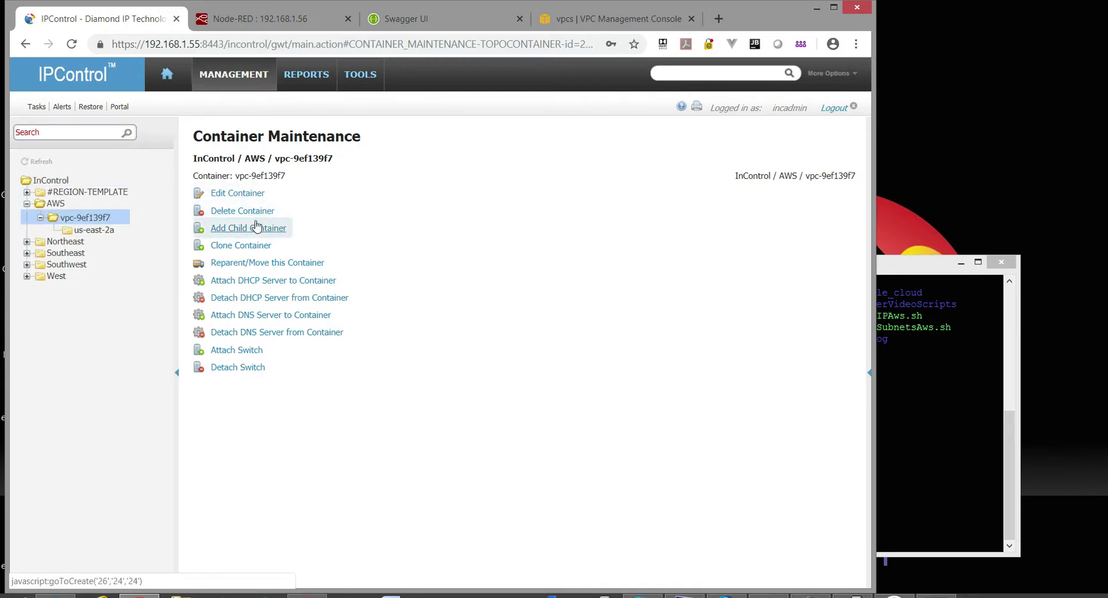
click(244, 194)
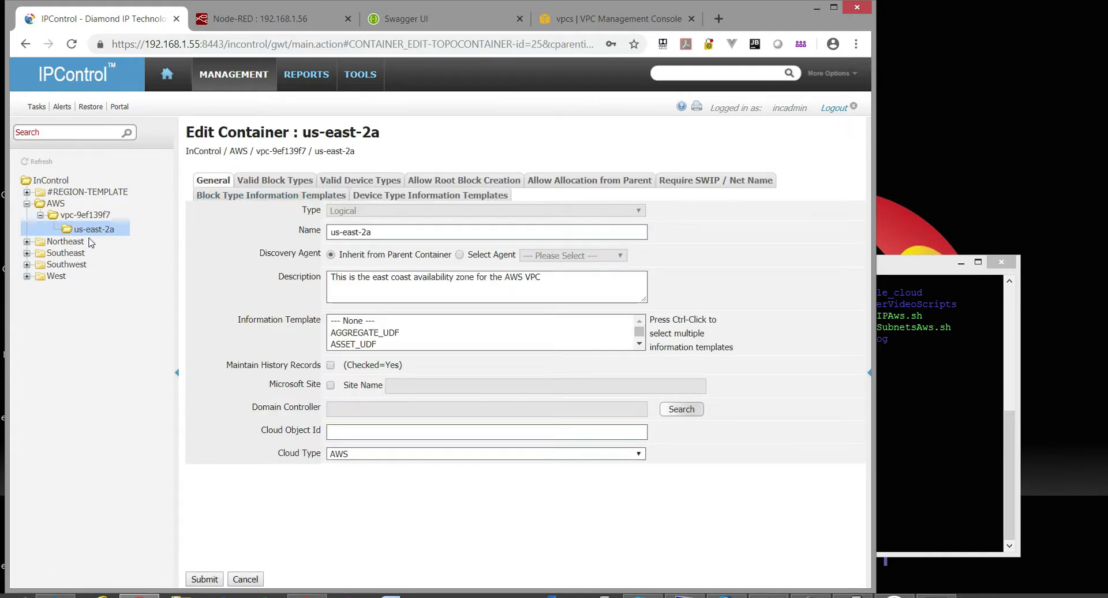
click(580, 22)
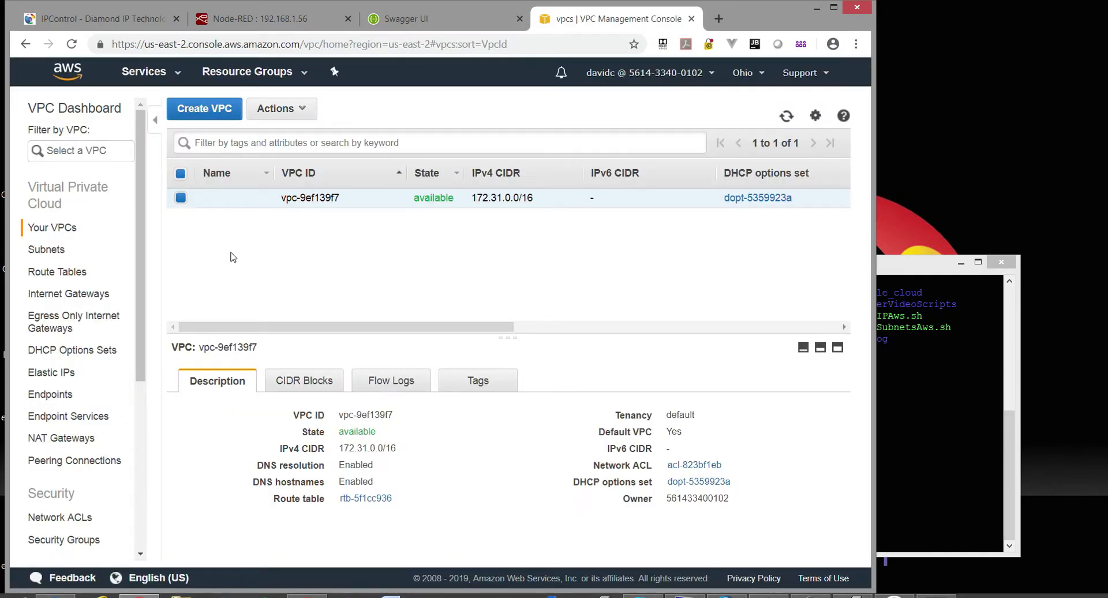
Find subnet 172.31.0.0/24 in AWS Subnets and confirm its zone is us-east-2a.
click(48, 250)
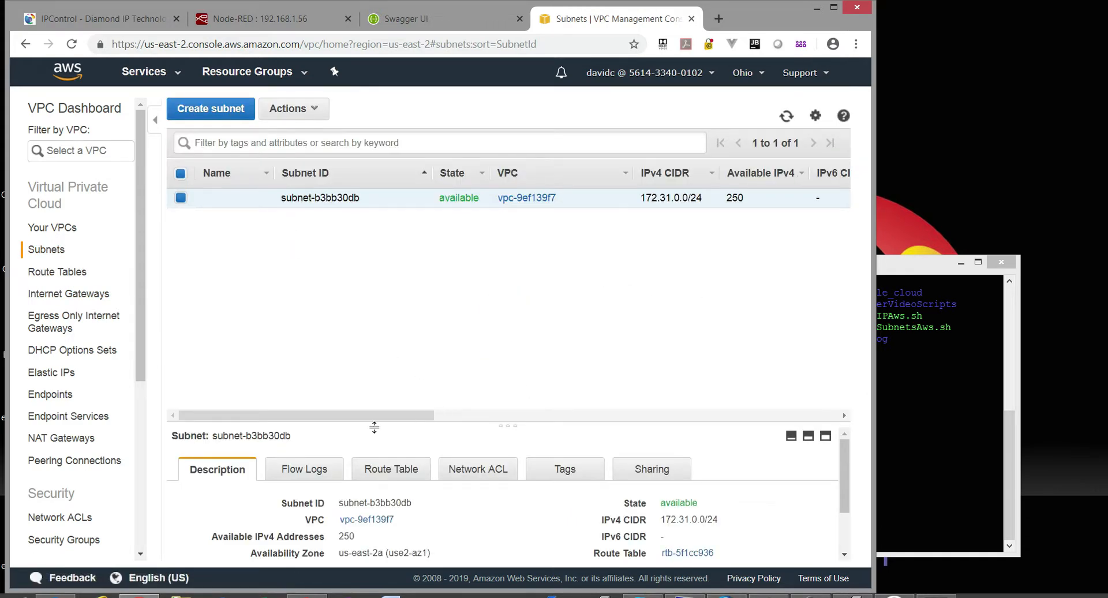
drag(409, 417, 593, 404)
drag(402, 198, 354, 198)
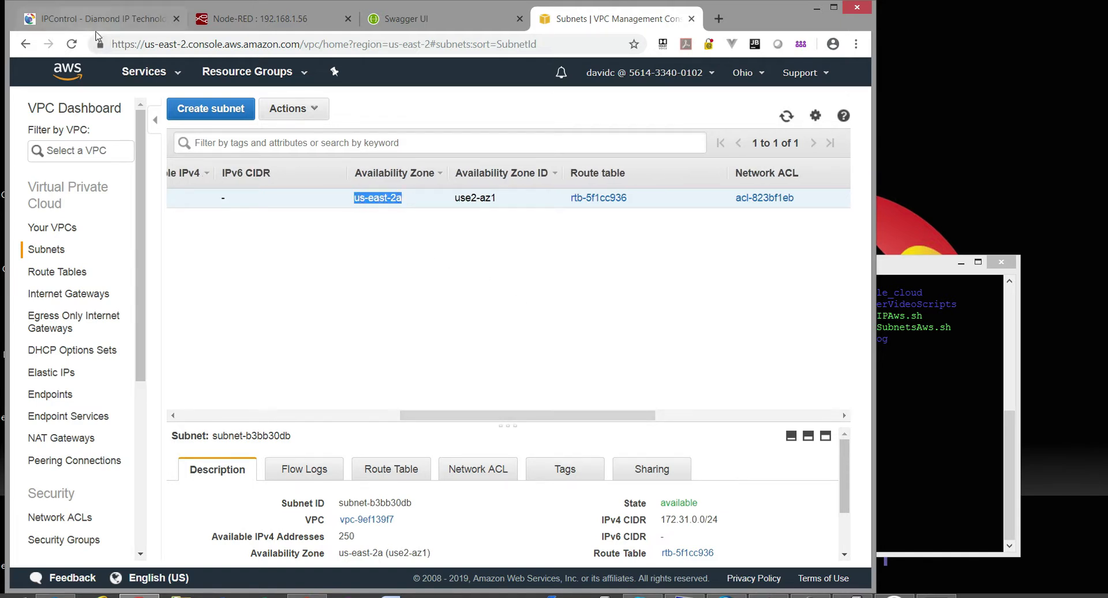
click(92, 24)
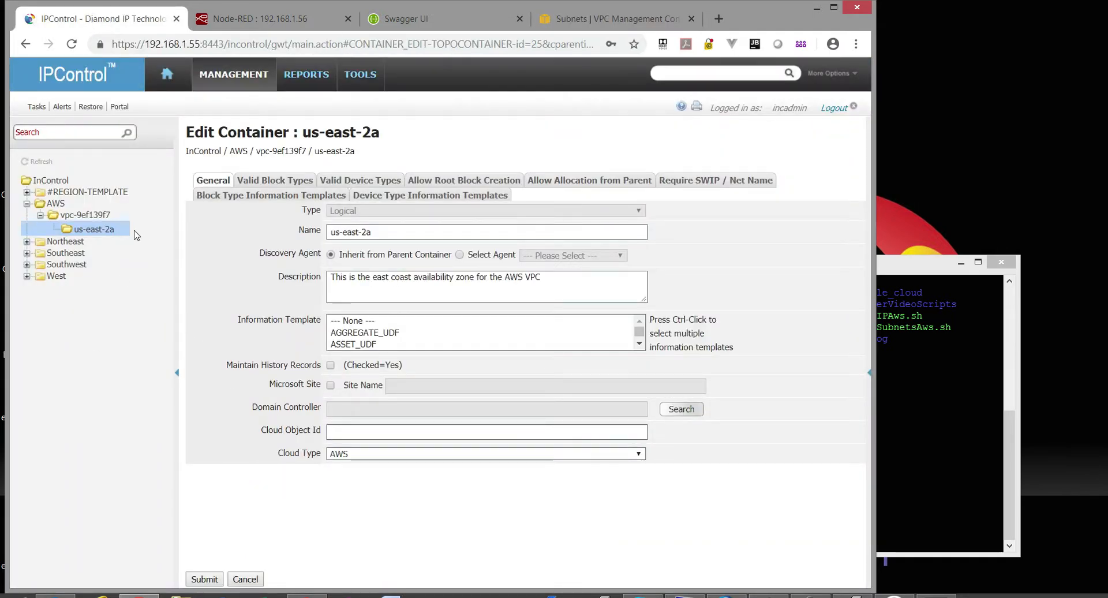
Check us-east-2a's valid block types (VPC) and allocation-from-parent (AWS), then cancel the form.
click(300, 180)
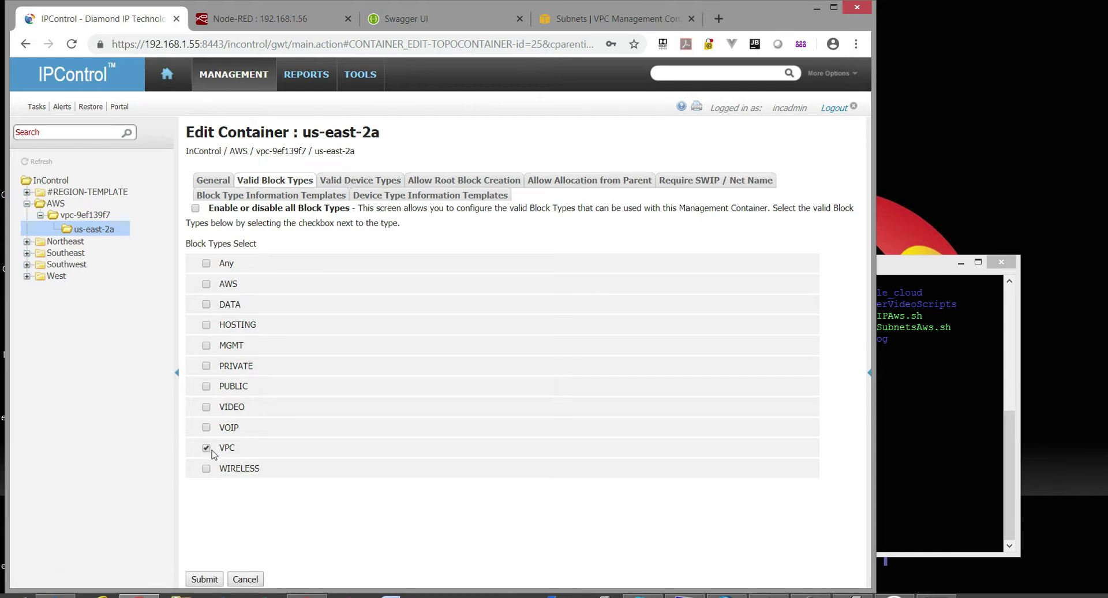
click(506, 186)
click(587, 183)
click(207, 284)
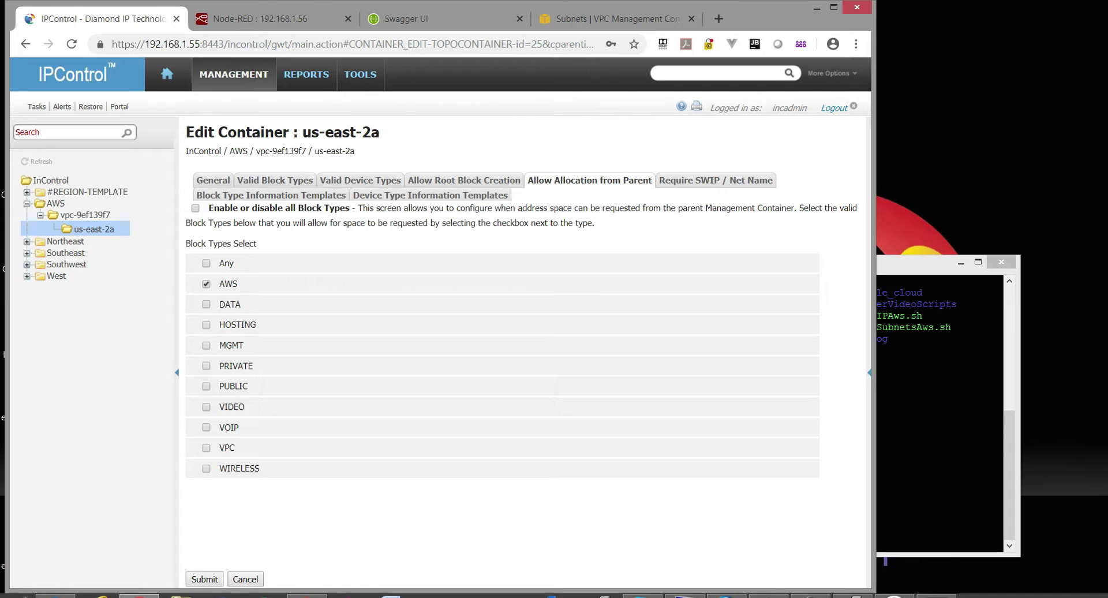
click(245, 579)
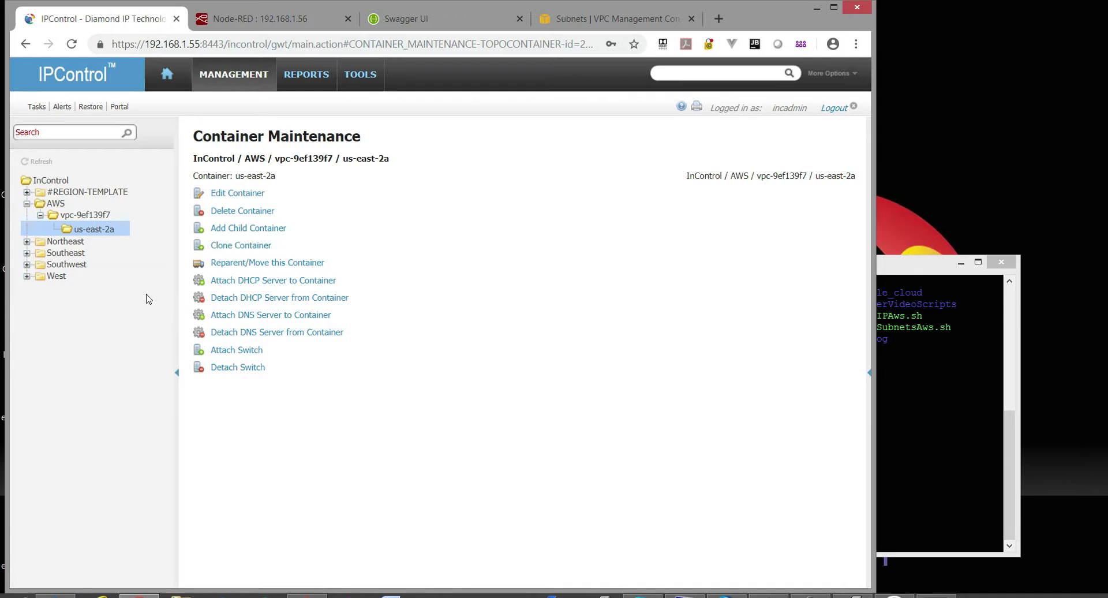
Show the AWS container's address blocks and start adding a root block.
mouse_move(236, 78)
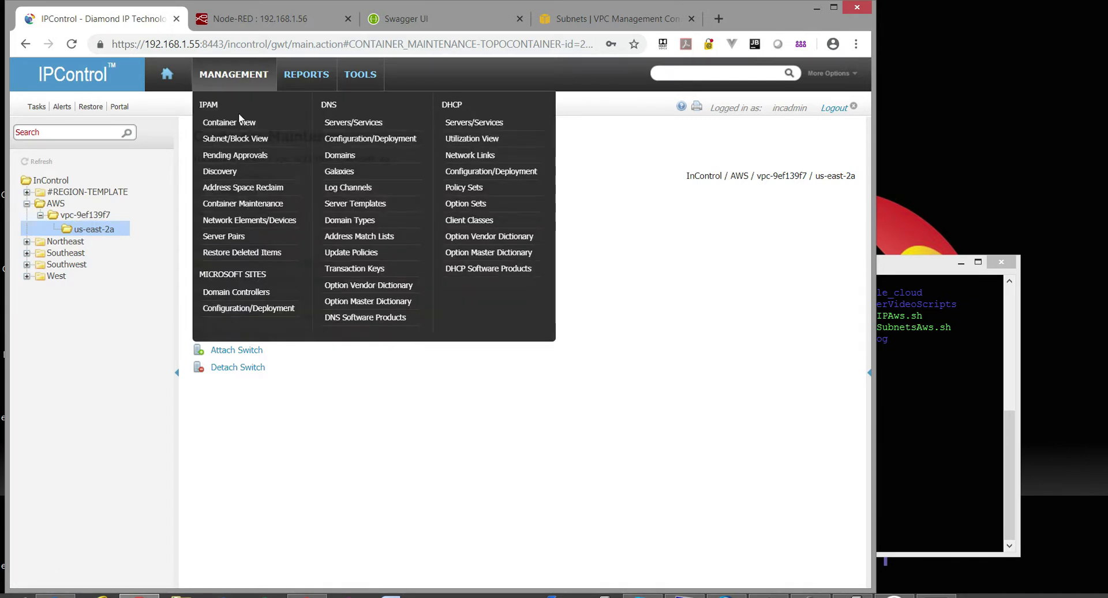
click(240, 123)
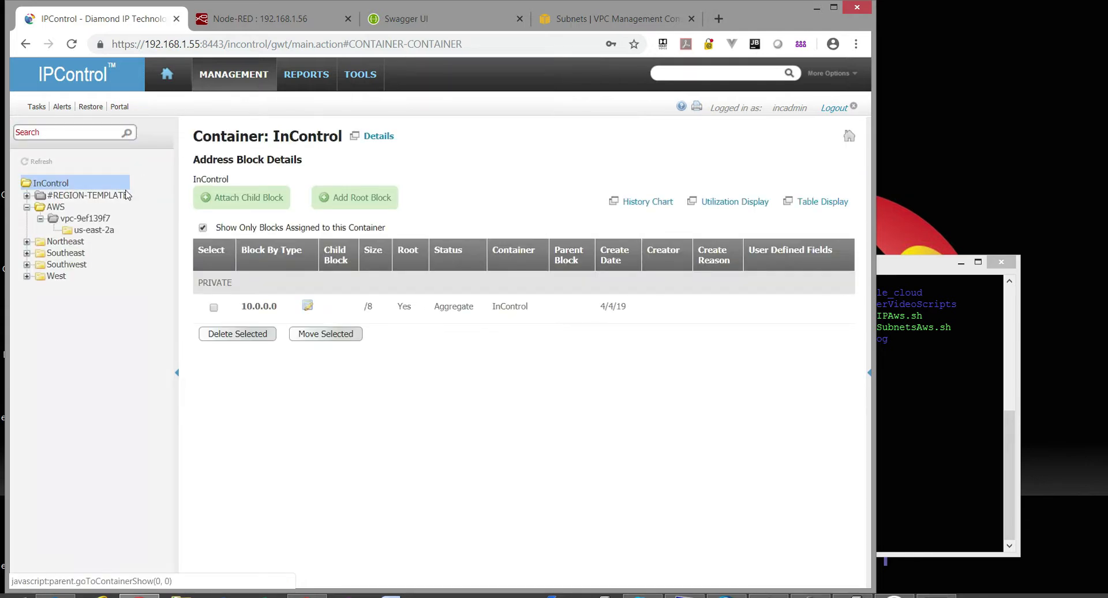
click(52, 208)
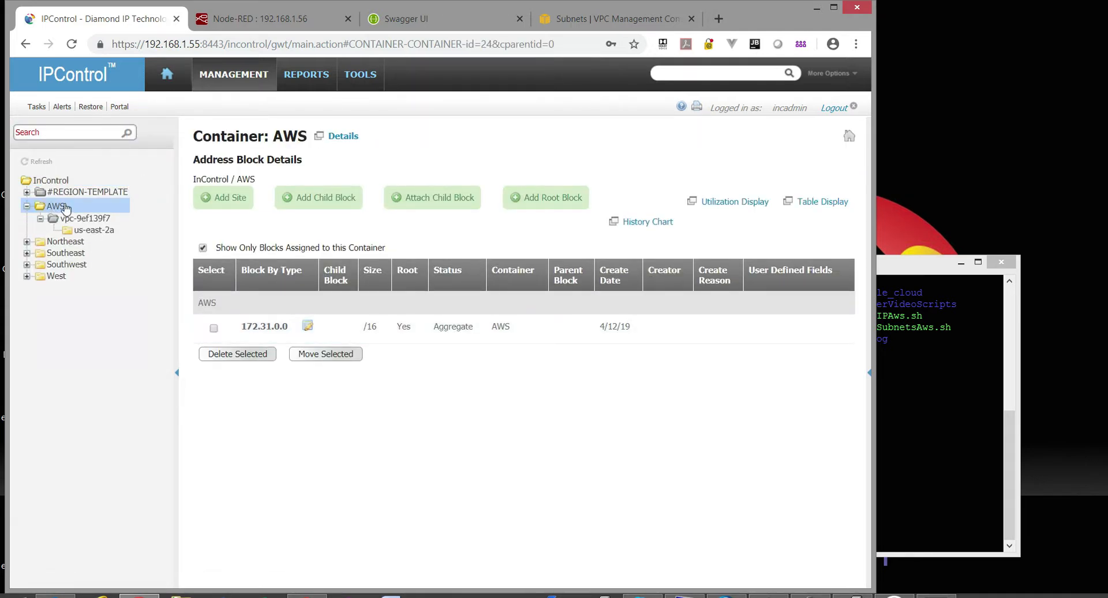
click(536, 203)
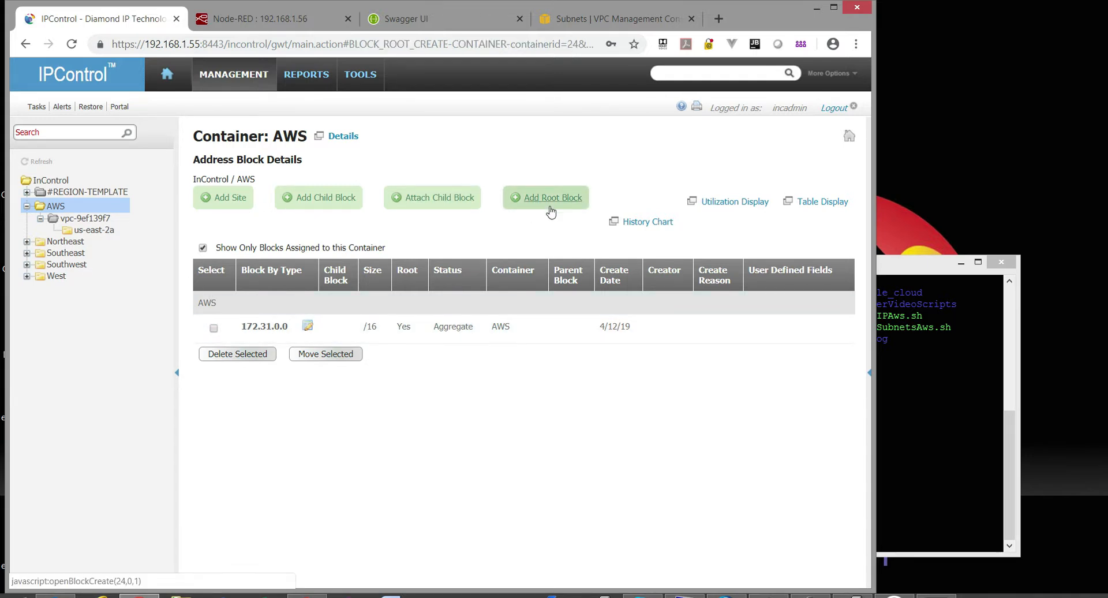
Enter address space 172.31.0.0 with block type AWS and block size /16.
click(370, 223)
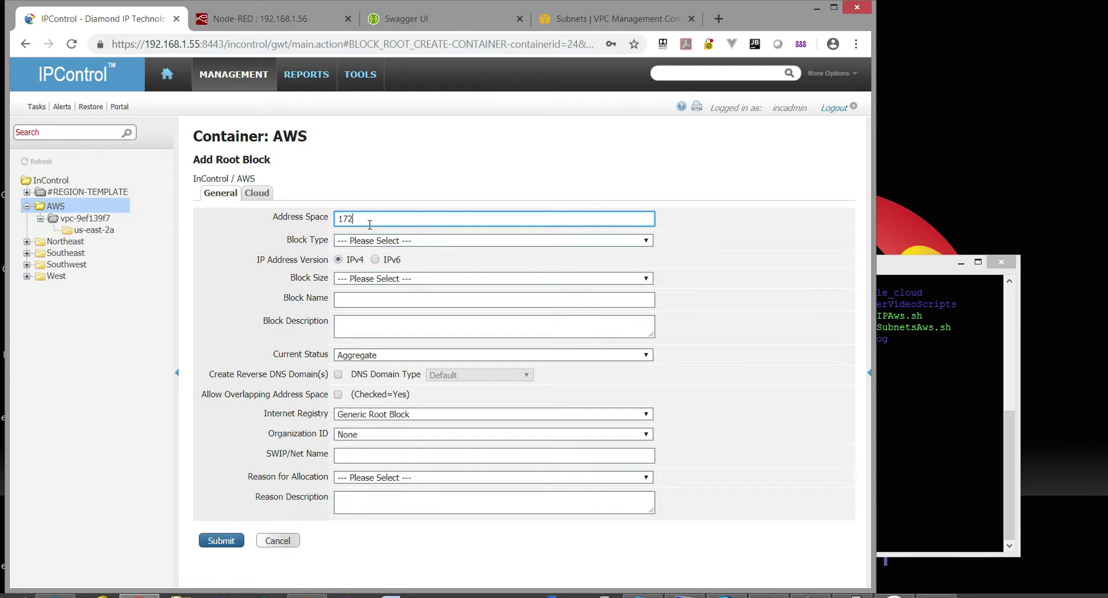
text(172.31.0.0)
key(Tab)
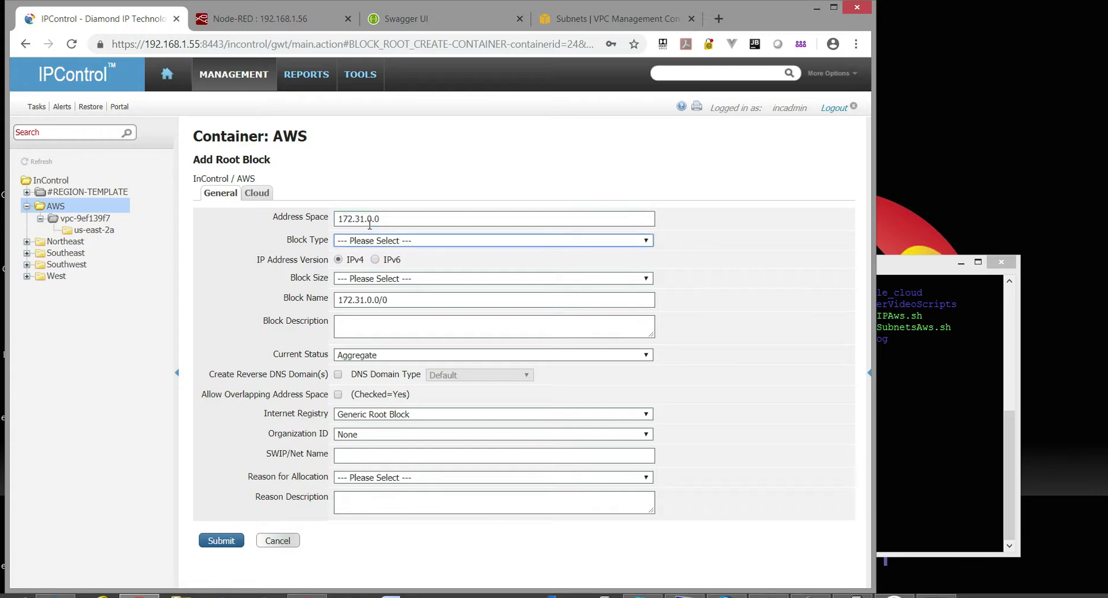
click(494, 240)
click(461, 265)
click(457, 278)
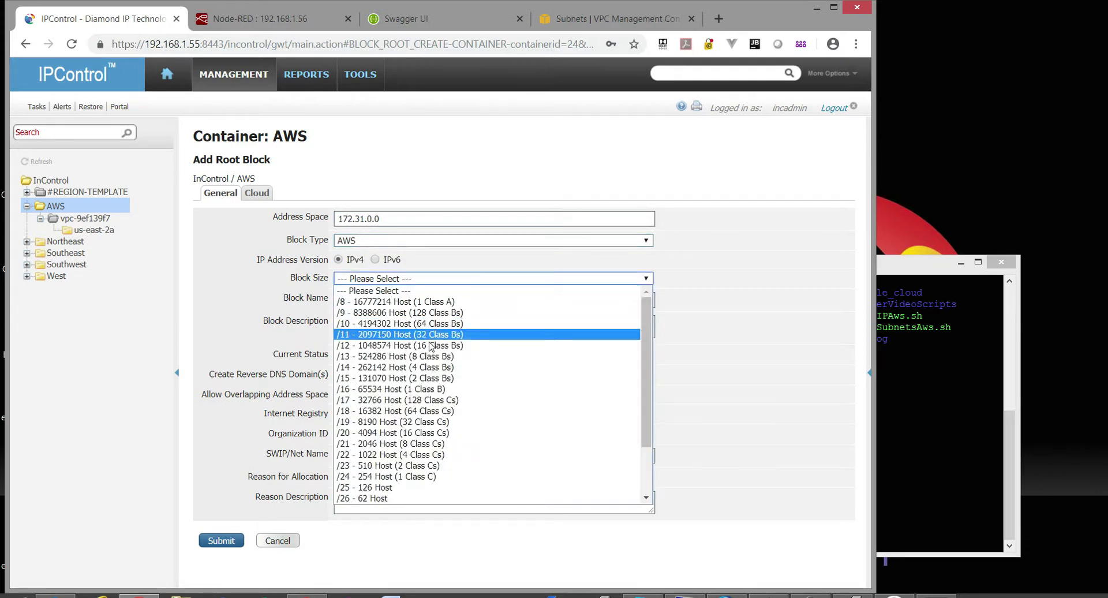
click(431, 397)
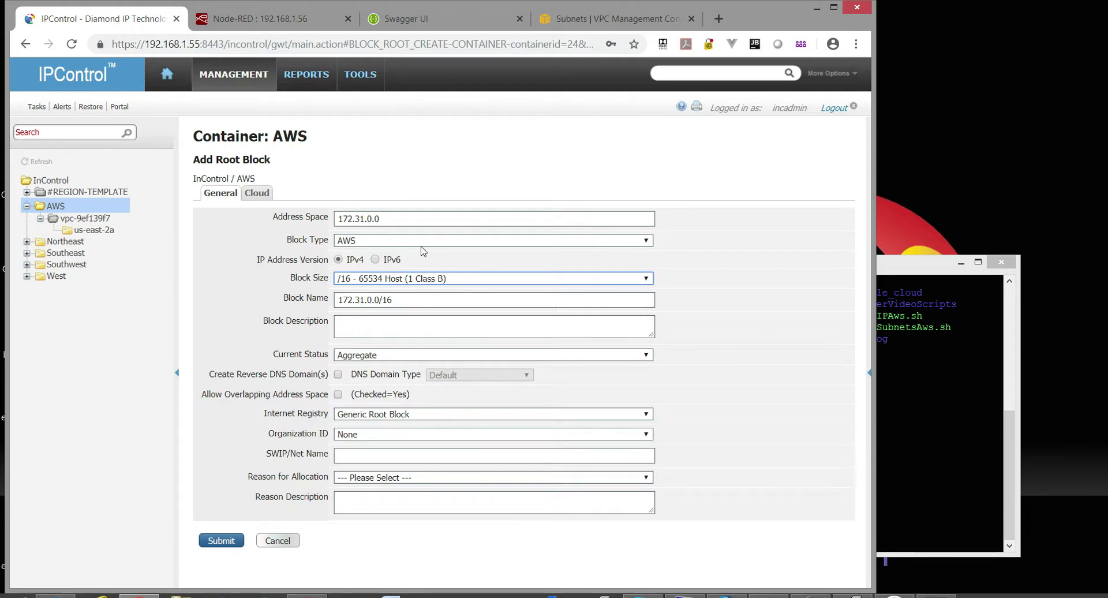
Set the block's cloud type to AWS and submit the root block.
click(257, 192)
click(357, 240)
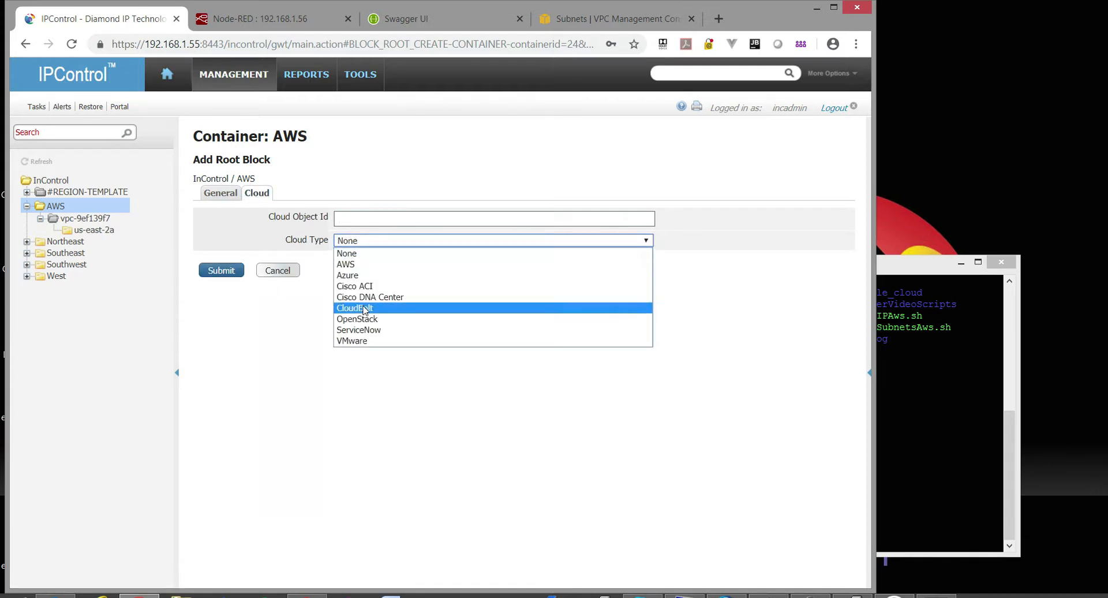
click(360, 265)
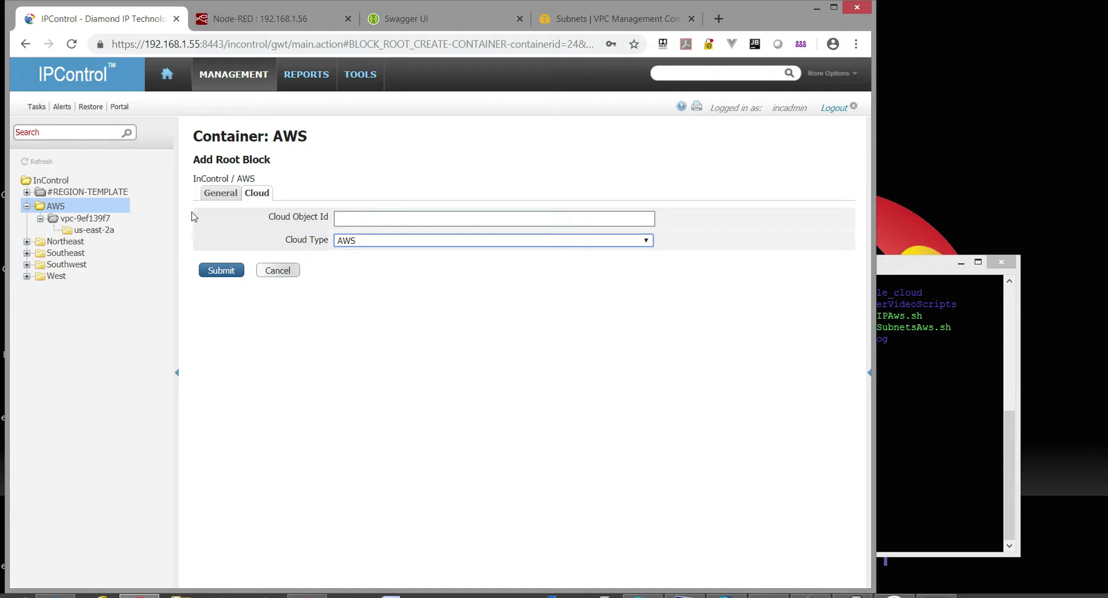
click(215, 194)
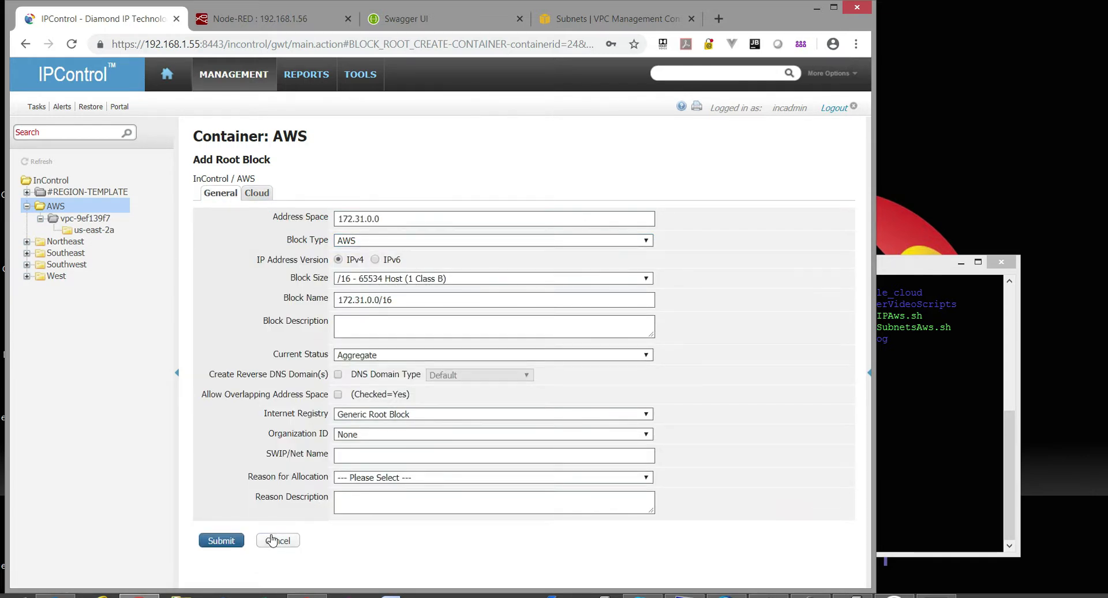
click(221, 540)
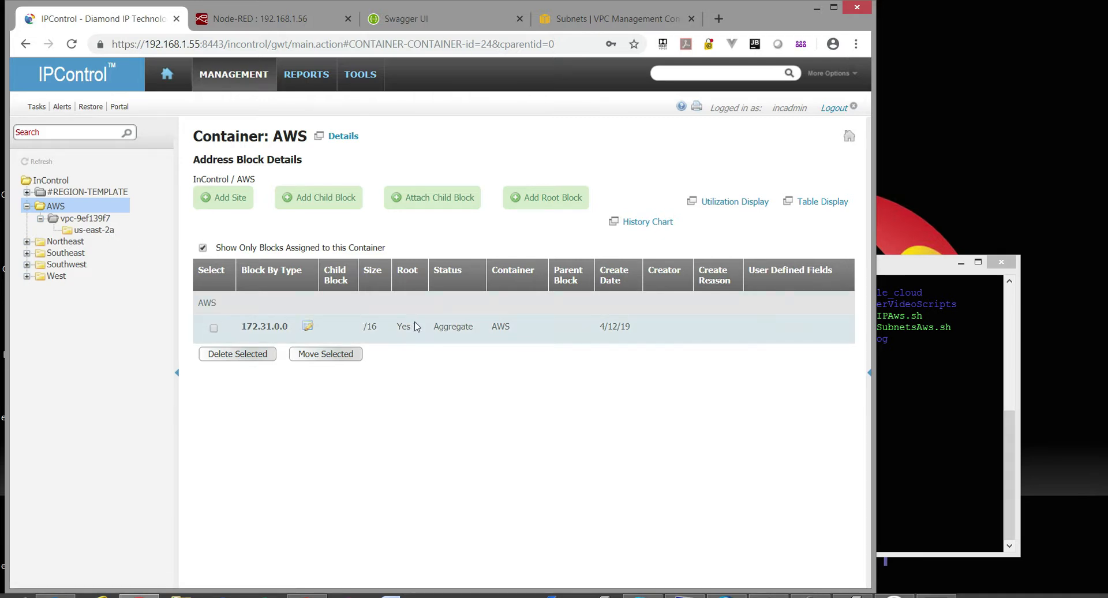
Delete the 172.31.0.0/24 block from the us-east-2a container.
click(95, 232)
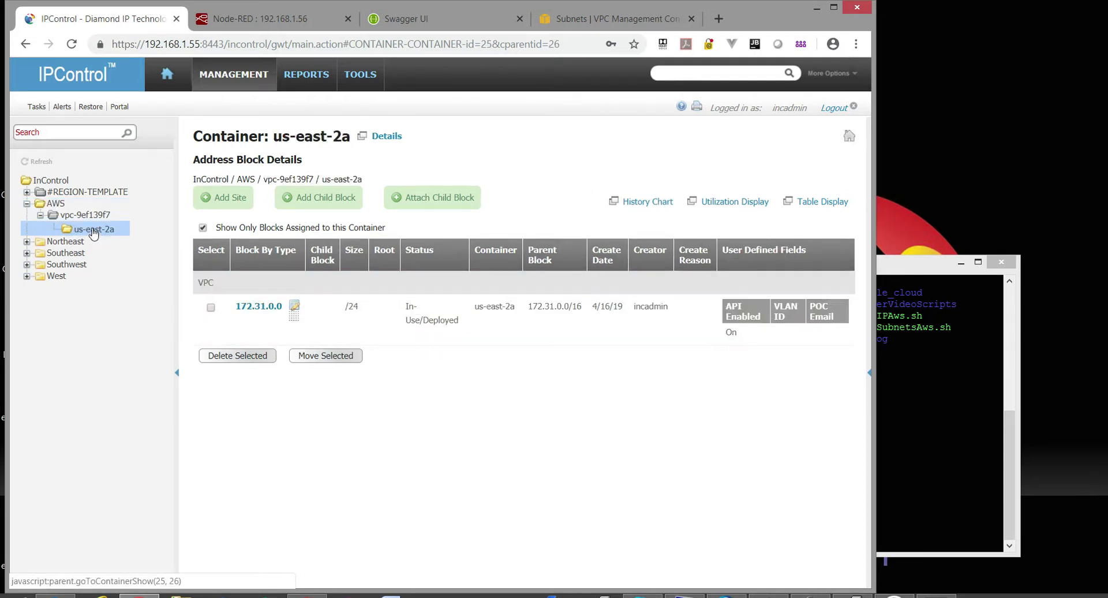
click(211, 307)
click(236, 357)
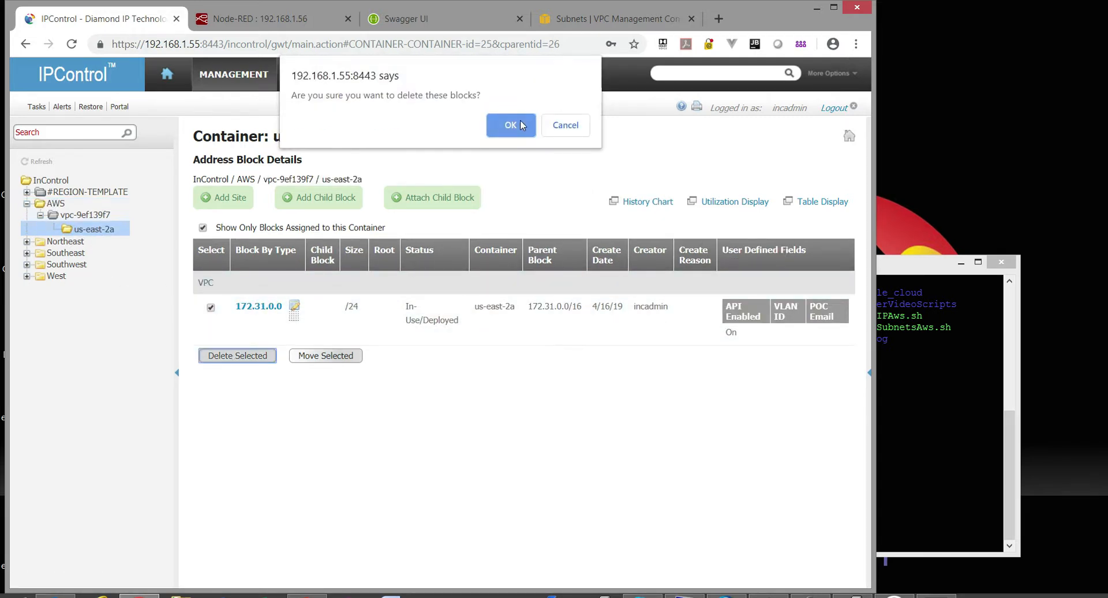
click(519, 123)
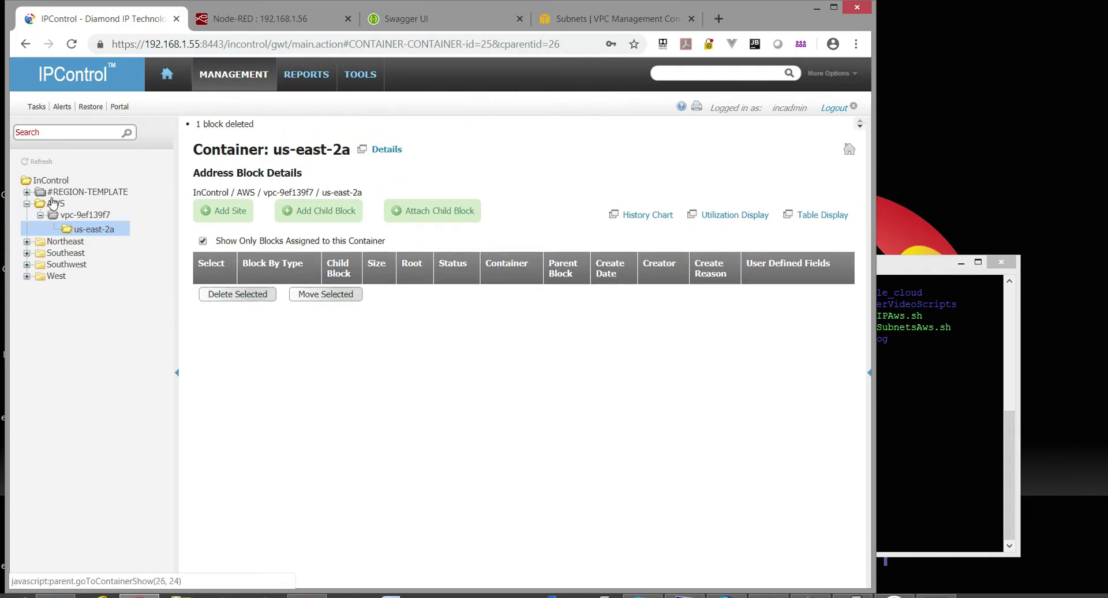
Refresh the tree, confirm us-east-2a has no blocks, and return to the Node-RED editor.
click(40, 161)
click(66, 207)
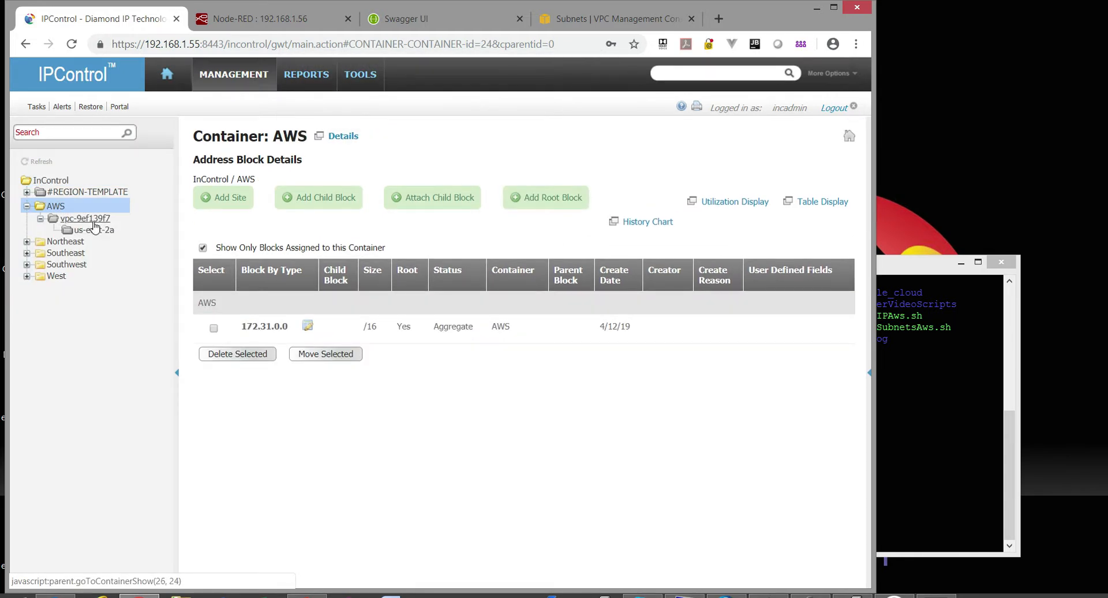
click(86, 218)
click(95, 229)
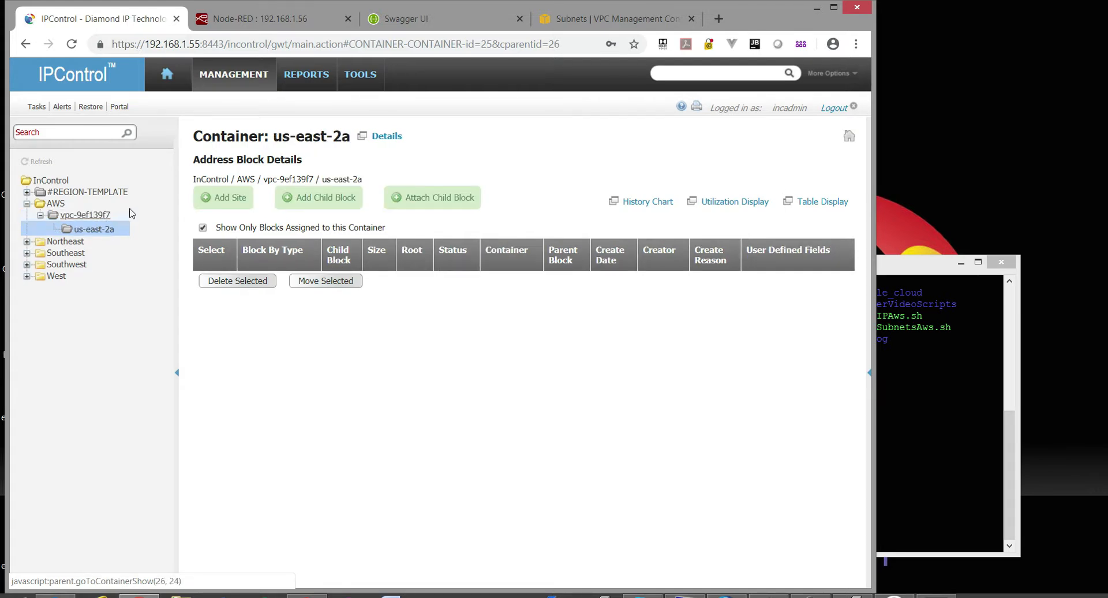
click(51, 181)
click(54, 206)
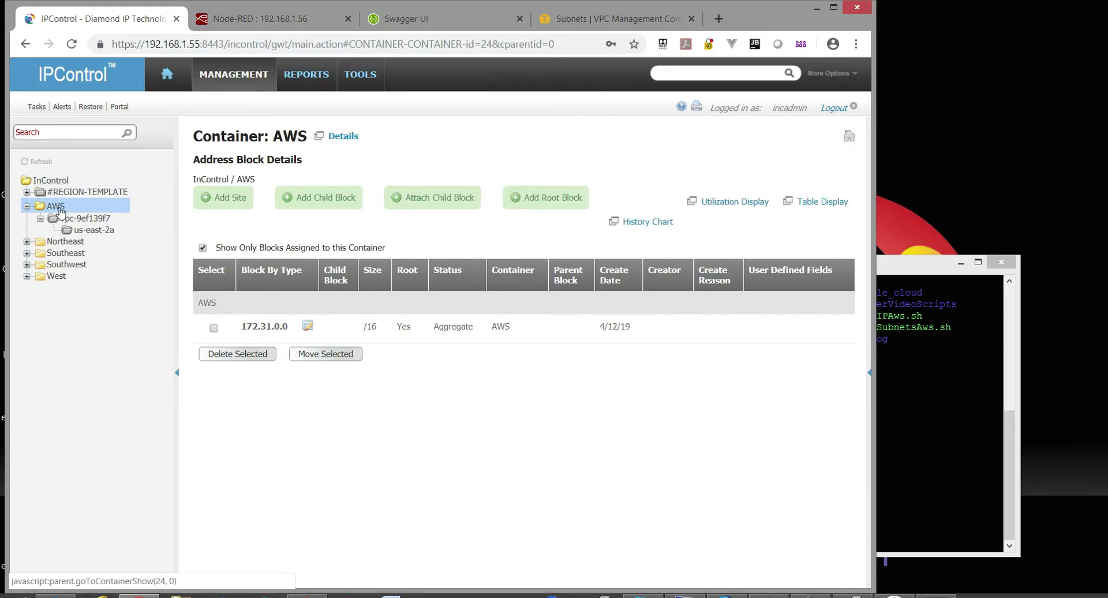
click(81, 218)
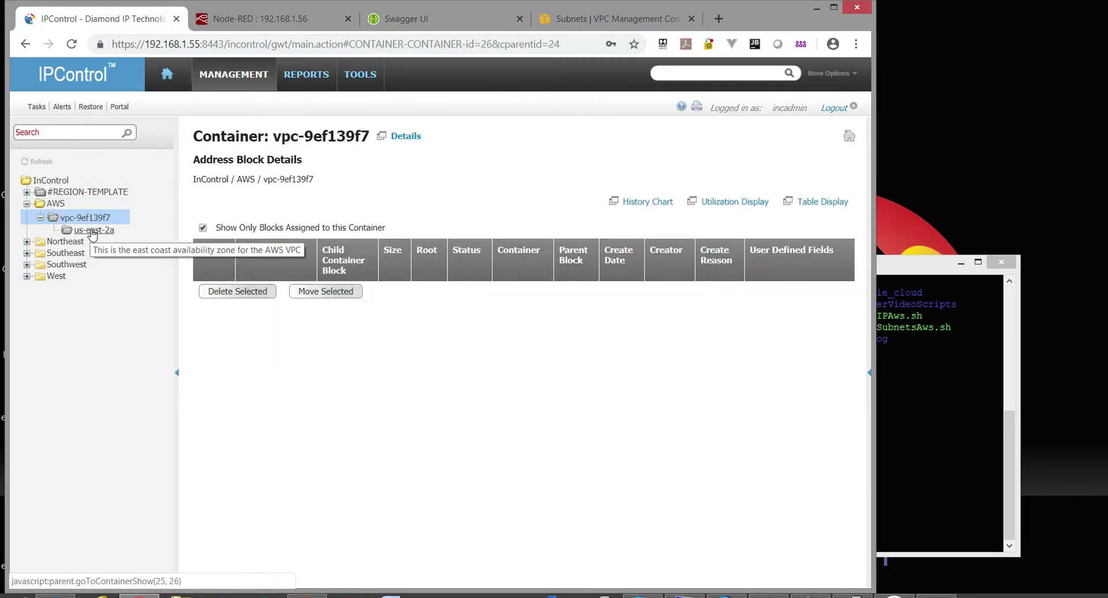
click(92, 231)
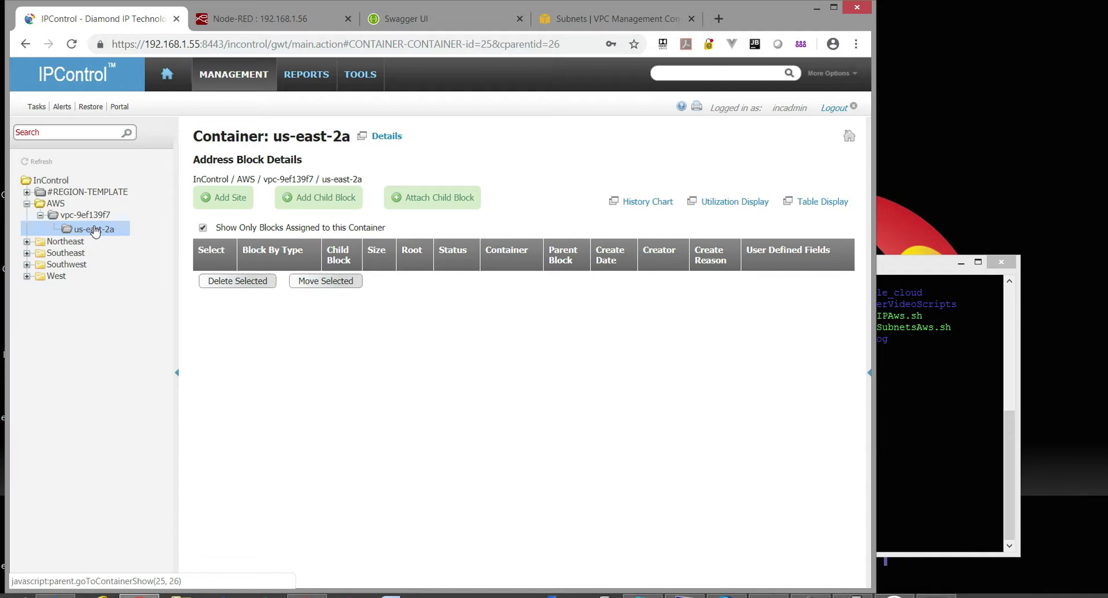
click(231, 19)
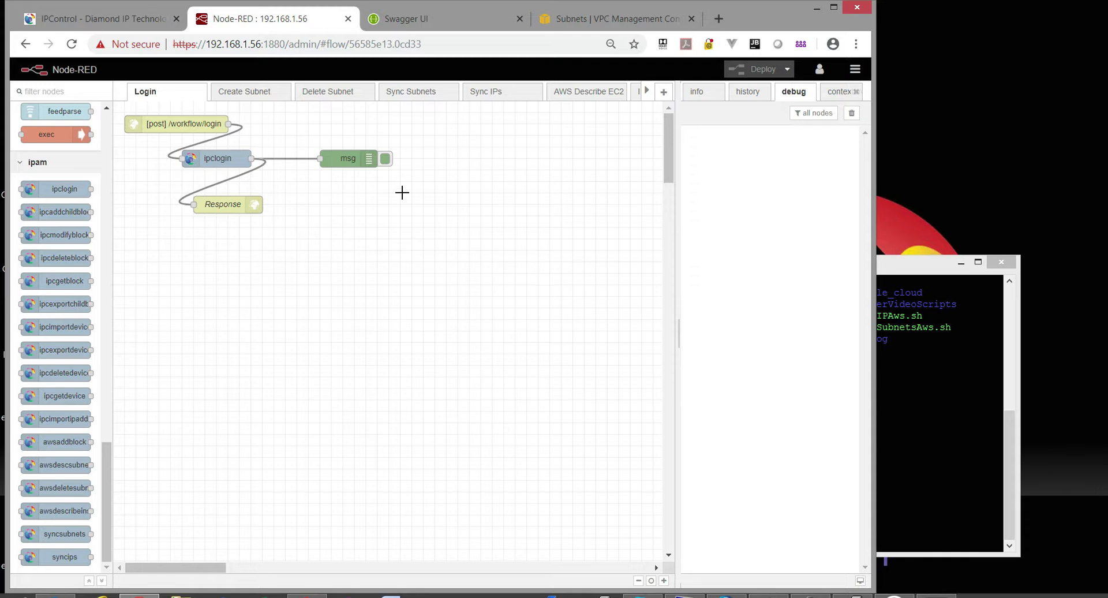
Remove the ipclogin nodes from the Create Subnet, Delete Subnet, Sync Subnets and Sync IPs flows.
click(254, 91)
click(198, 135)
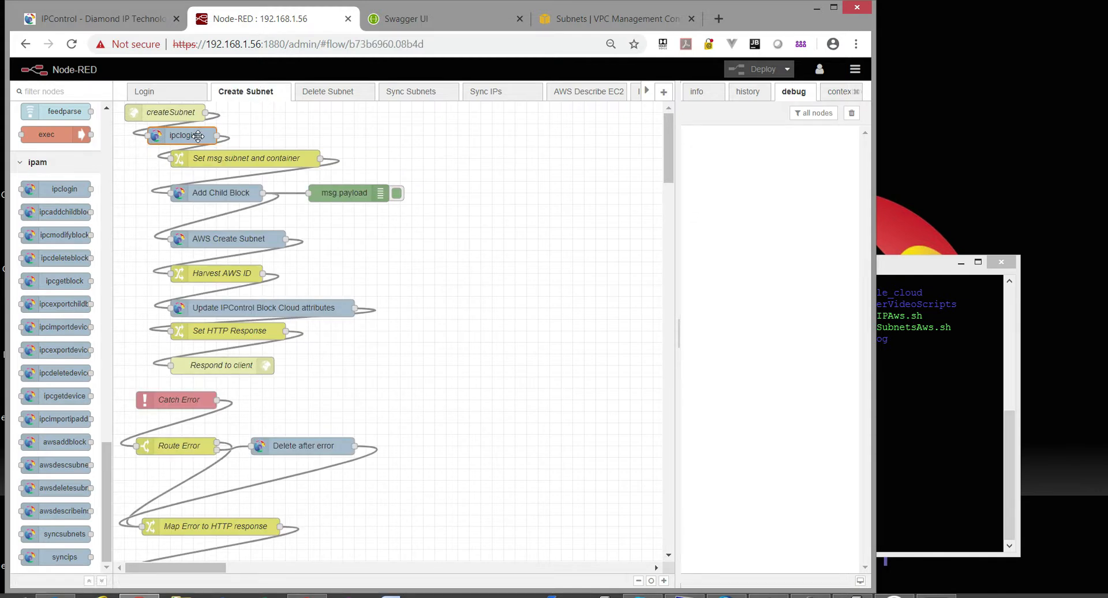
click(334, 94)
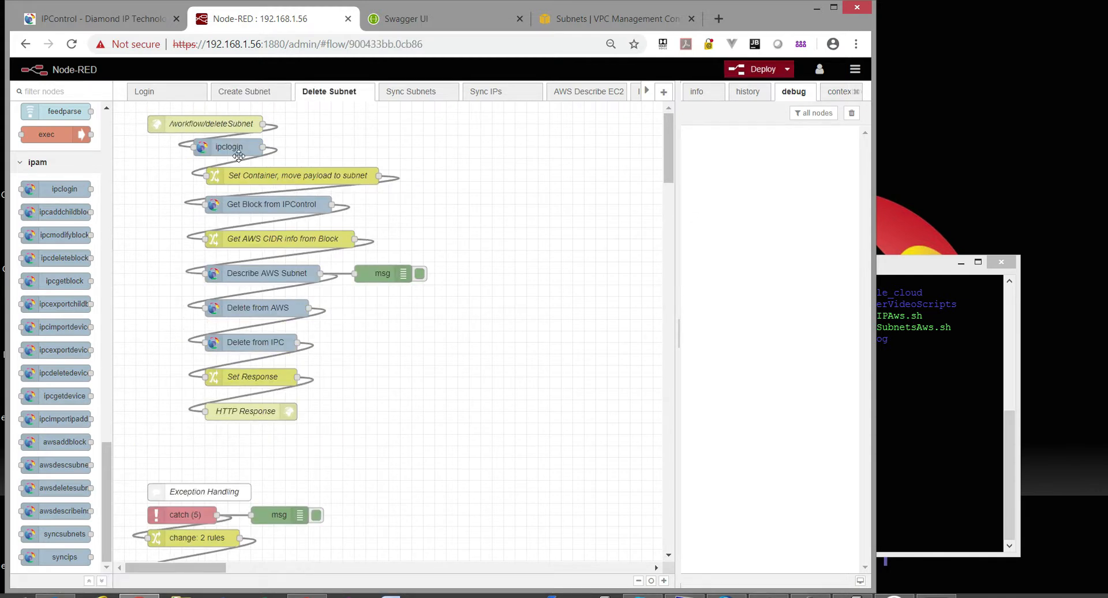
click(398, 93)
click(225, 146)
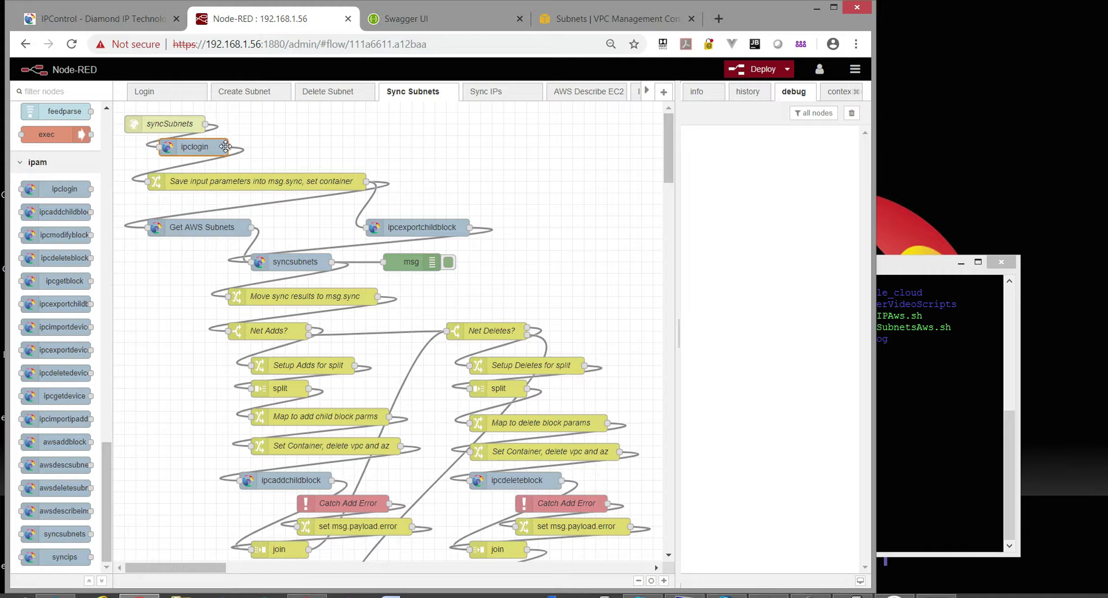
click(490, 91)
scroll(356, 144, up, 2)
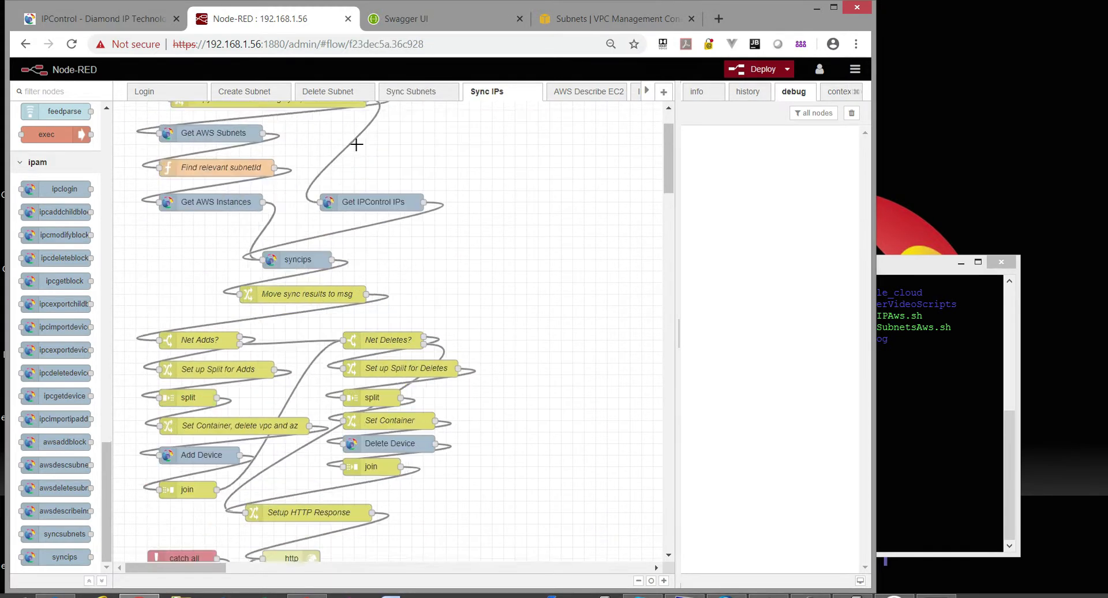
scroll(356, 144, up, 2)
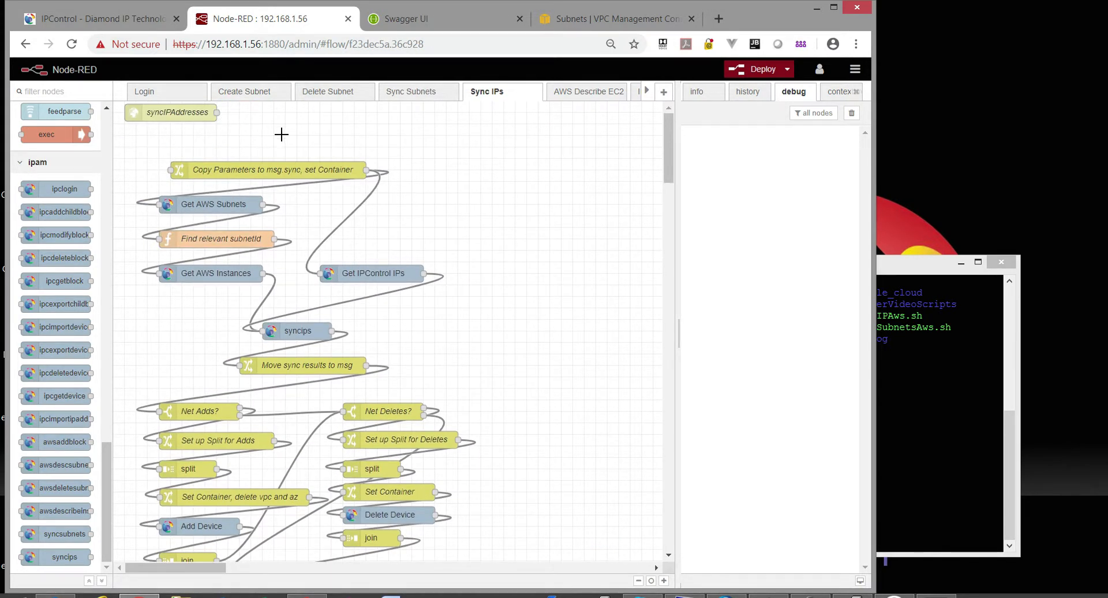
Wire syncIPAddresses, syncSubnets and /workflow/deleteSubnet directly to their next nodes, then bring up PuTTY.
drag(217, 112, 169, 169)
click(411, 92)
drag(205, 124, 147, 181)
click(358, 95)
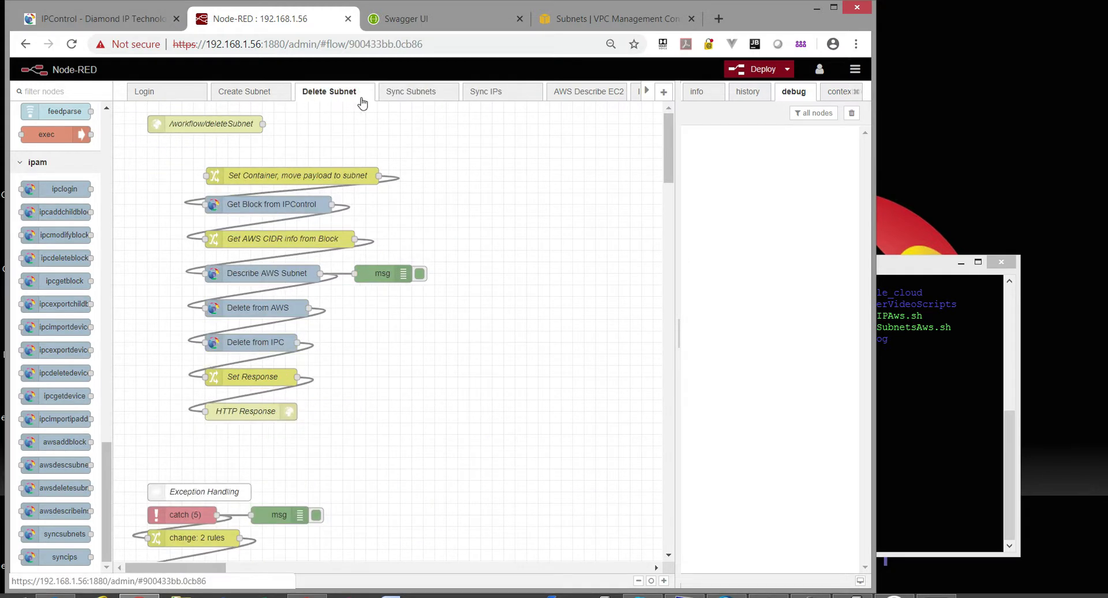
drag(263, 124, 207, 175)
click(246, 91)
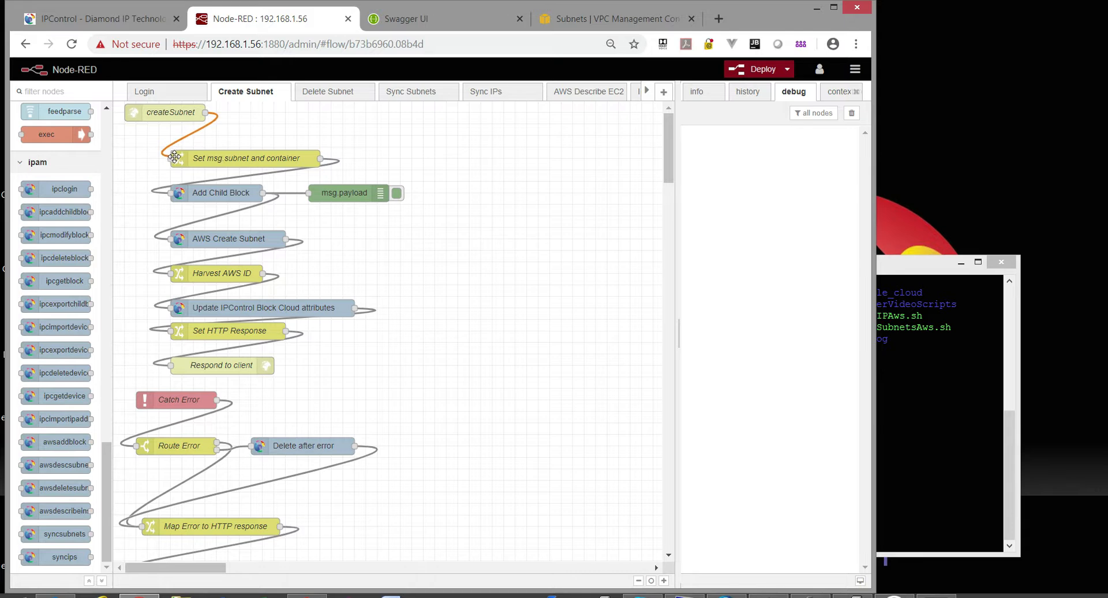
click(179, 92)
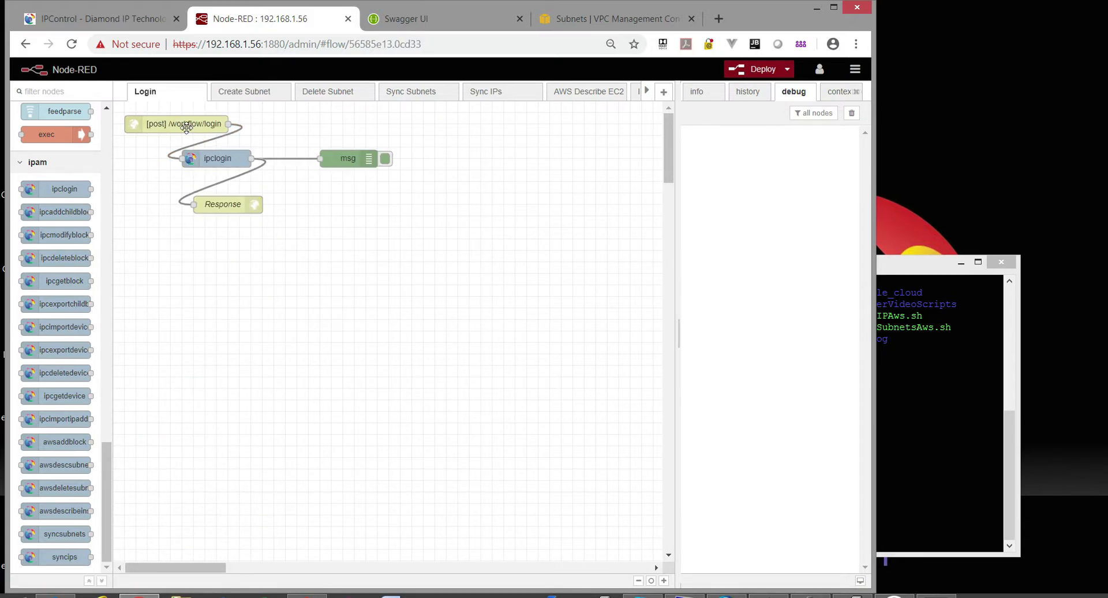
click(880, 273)
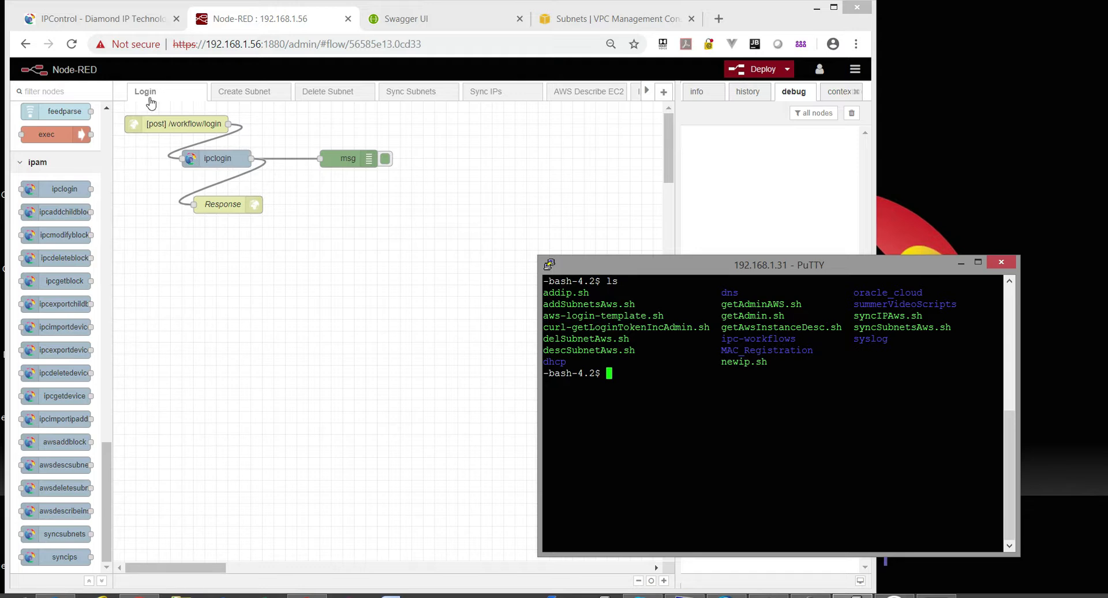
Print curl-getLoginTokenIncAdmin.sh in PuTTY with the more command.
click(246, 95)
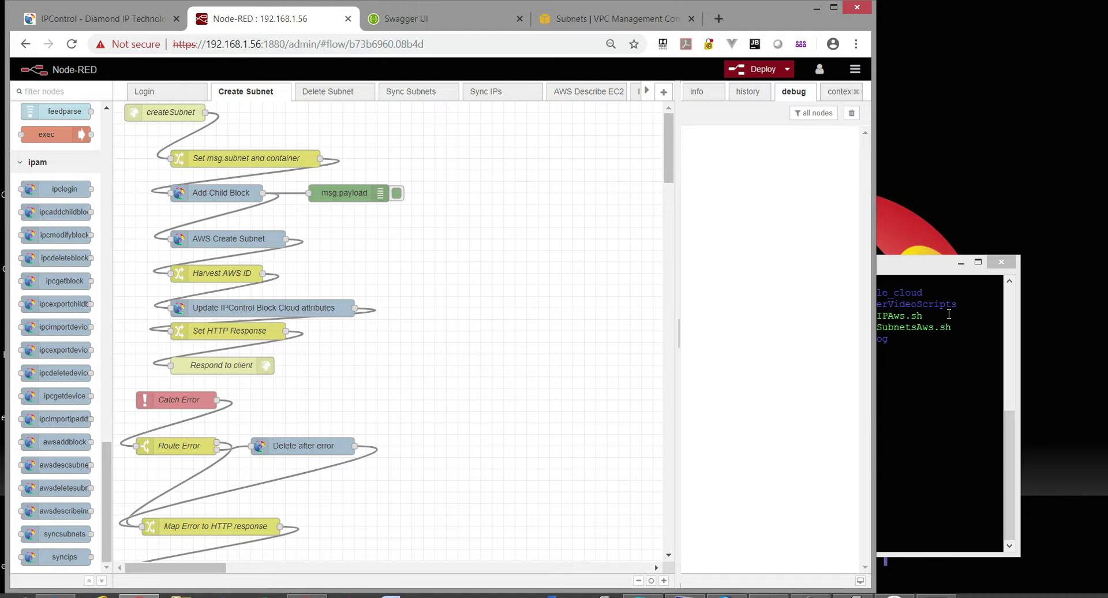
click(892, 260)
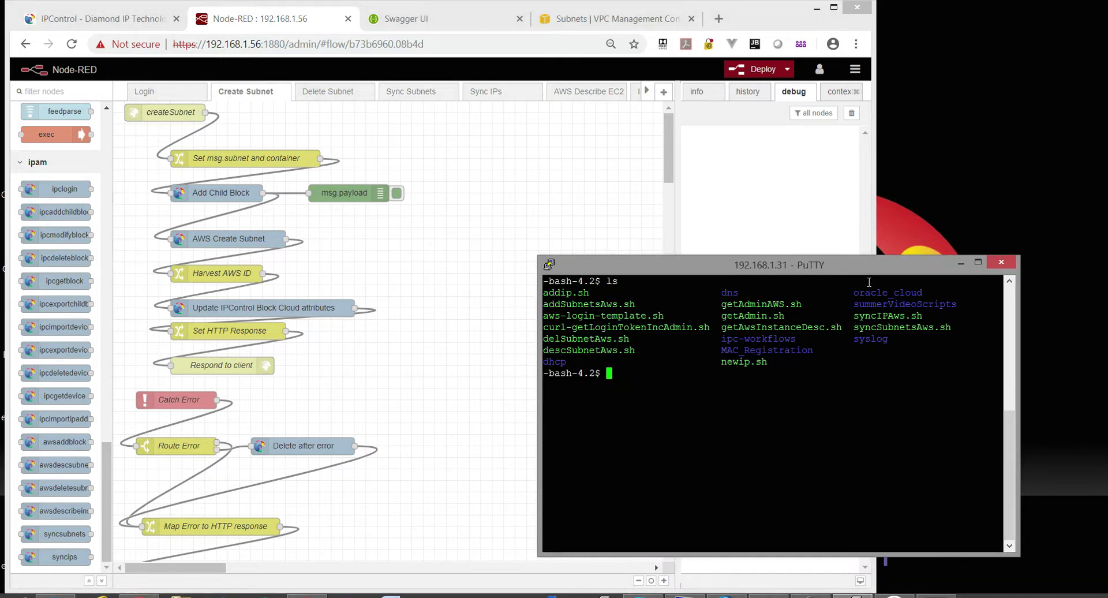
text(more curl-getLog)
key(Tab)
key(Return)
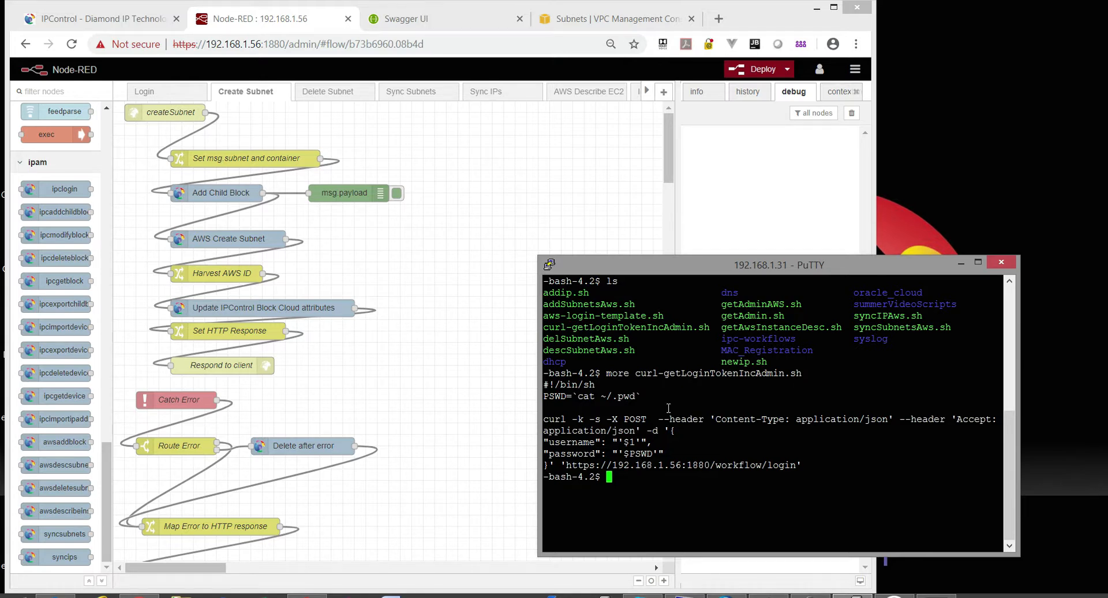
Highlight the password-file line, the .pwd file name, the PSWD variable and the request's password field.
drag(544, 396, 641, 396)
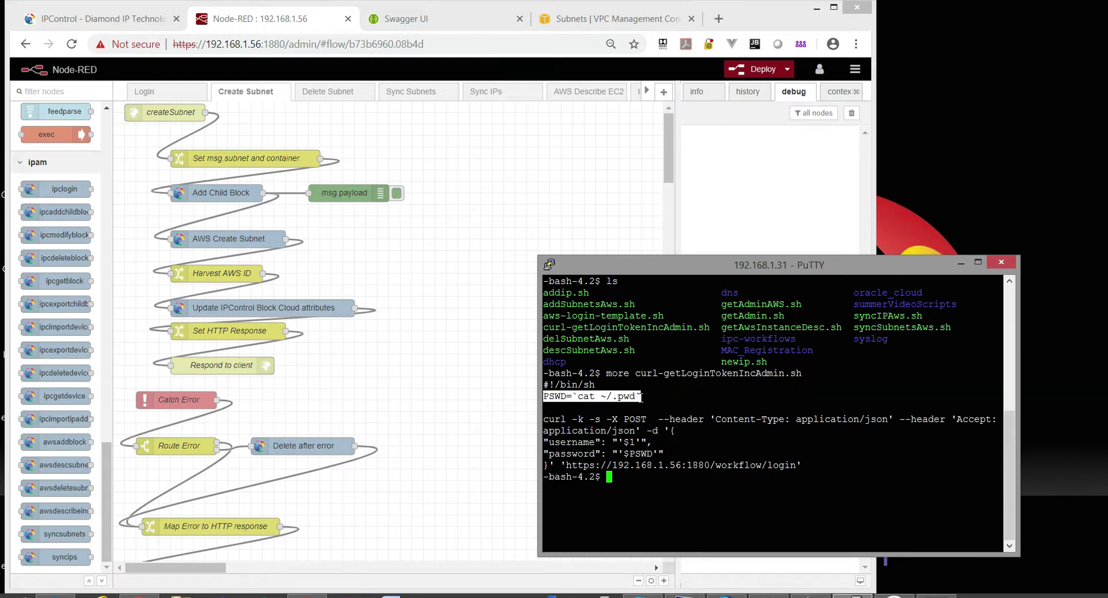
click(637, 397)
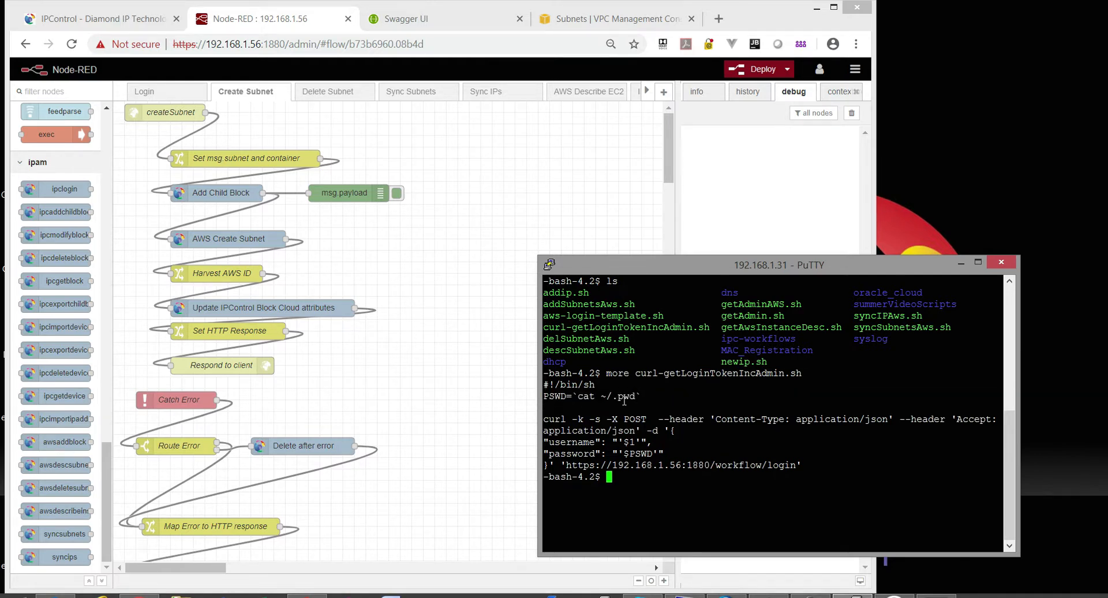
drag(613, 396, 638, 397)
drag(545, 398, 561, 397)
drag(676, 455, 548, 453)
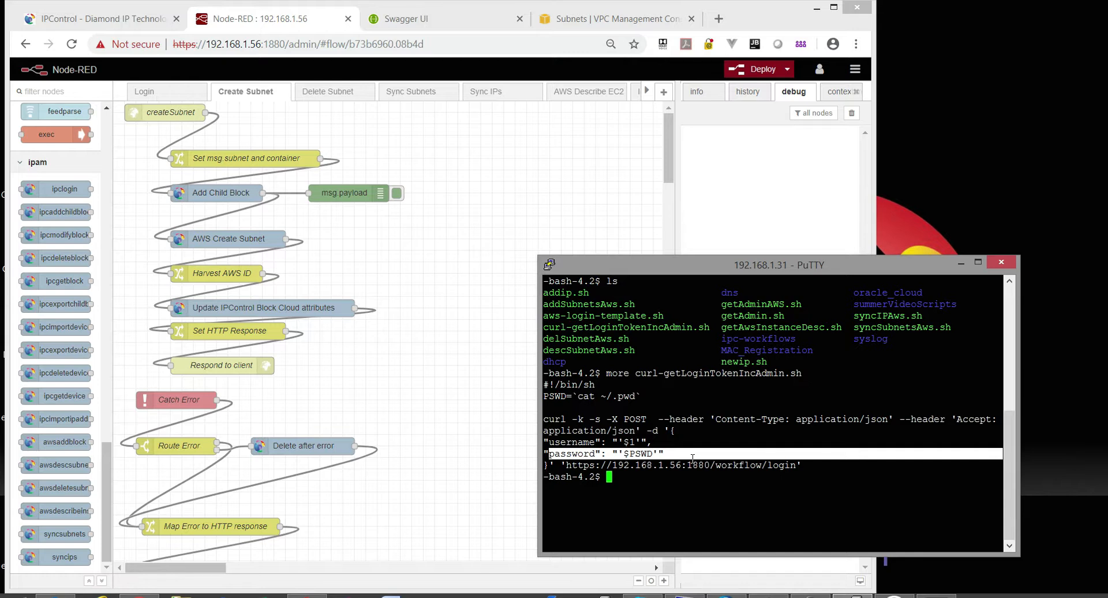
click(767, 483)
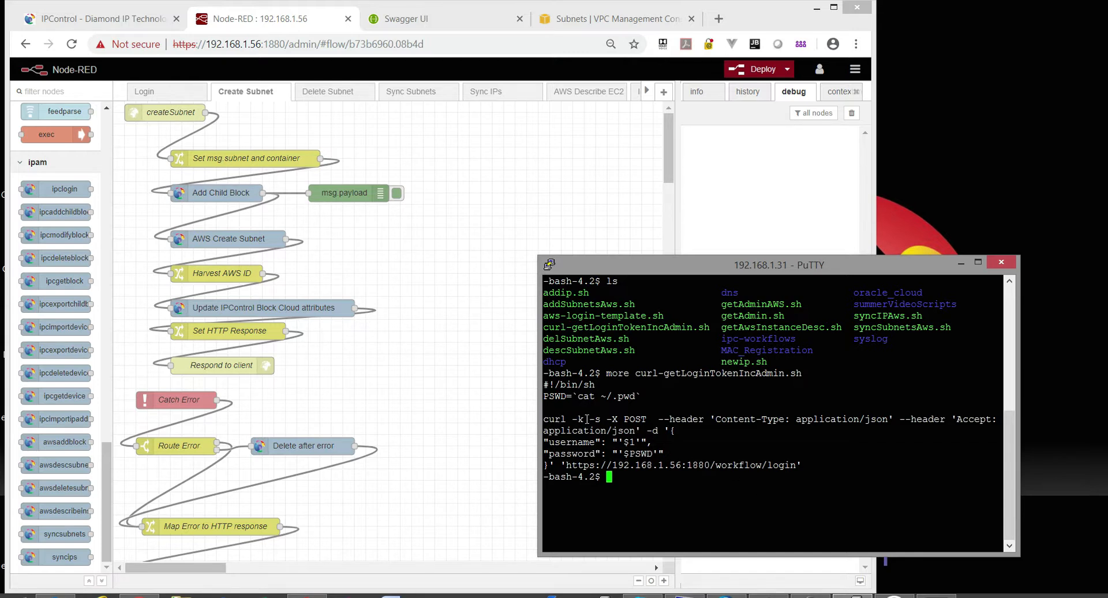
Point out the curl -k, -X and -d options, then start typing the sh command.
mouse_move(587, 419)
mouse_down()
mouse_move(574, 419)
mouse_move(595, 420)
mouse_up()
click(621, 417)
mouse_move(605, 419)
mouse_down()
mouse_move(635, 418)
mouse_move(621, 418)
mouse_up()
drag(642, 430, 675, 430)
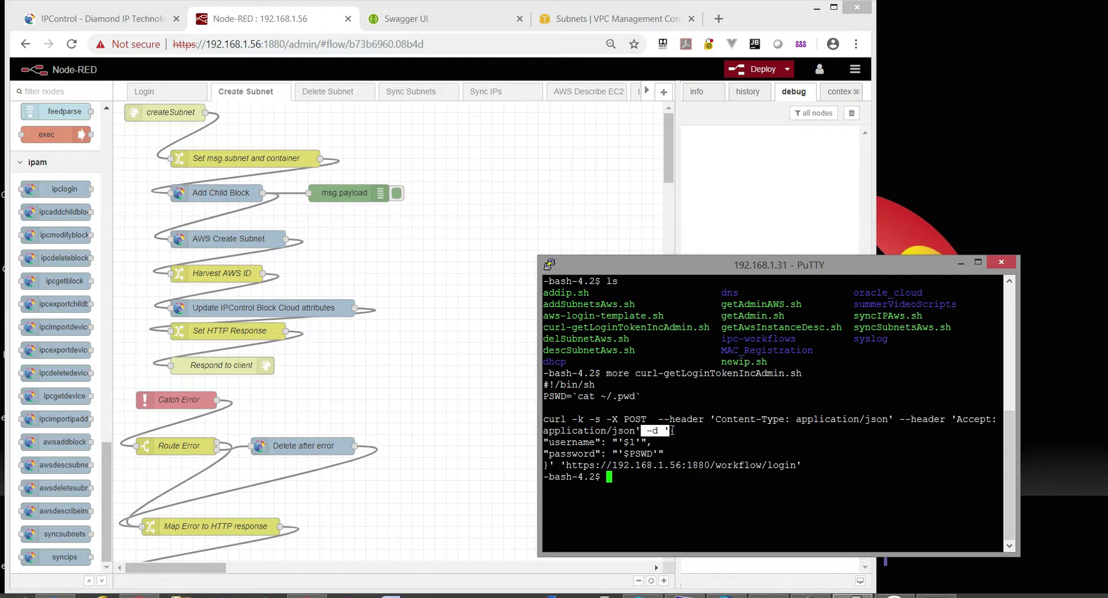
click(552, 464)
text(sh)
text( curl)
Run sh curl-getLoginTokenIncAdmin.sh incadmin, select the returned bearer token, then cancel to a fresh prompt.
key(Tab)
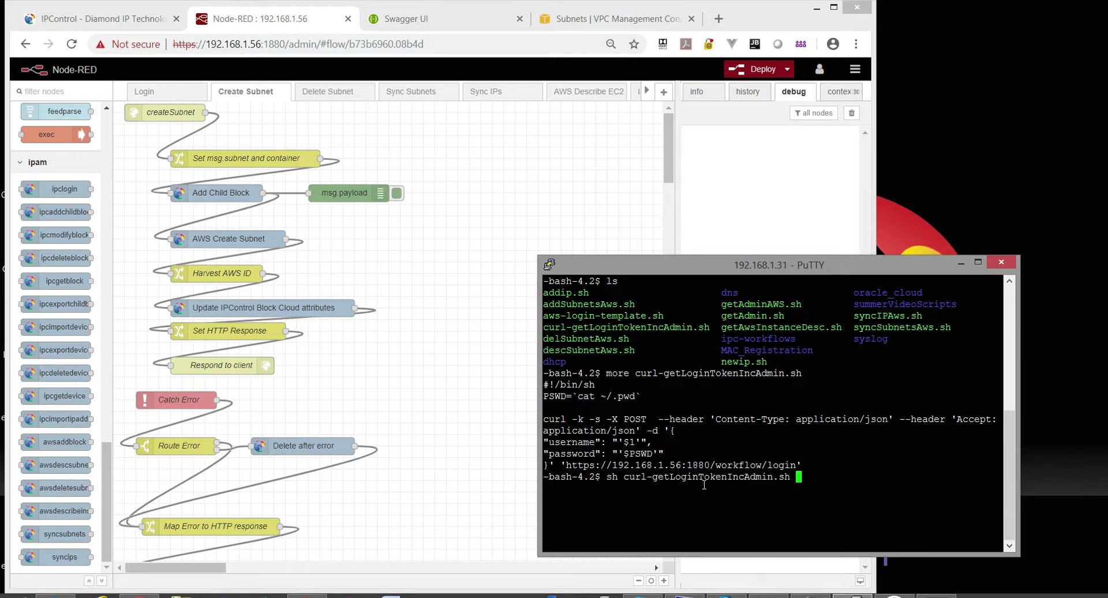
text(incadmin)
key(Return)
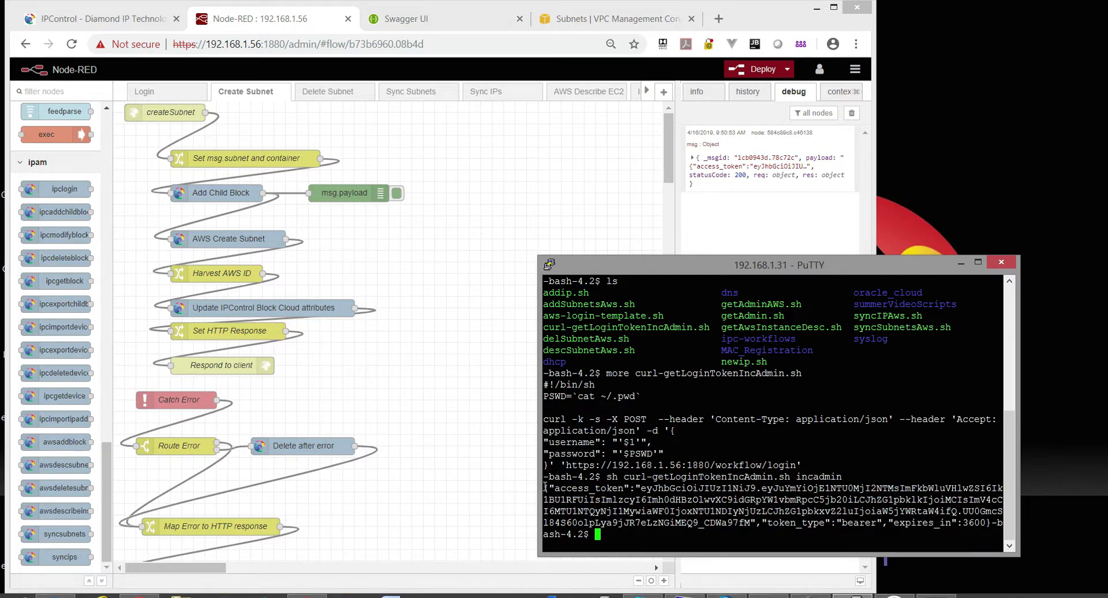
drag(640, 488, 750, 522)
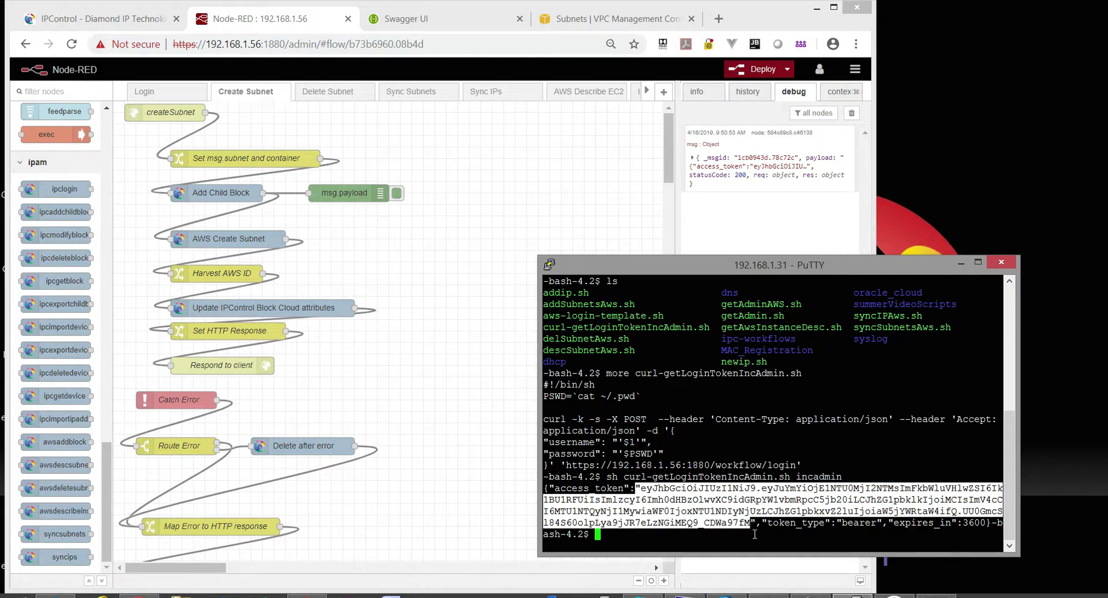
click(643, 488)
drag(642, 487, 750, 522)
key(ctrl+c)
Build a curl -k -s -X GET command with accept: application/json and Authorization: Bearer headers.
text(vi syncSubnetsAws.sh)
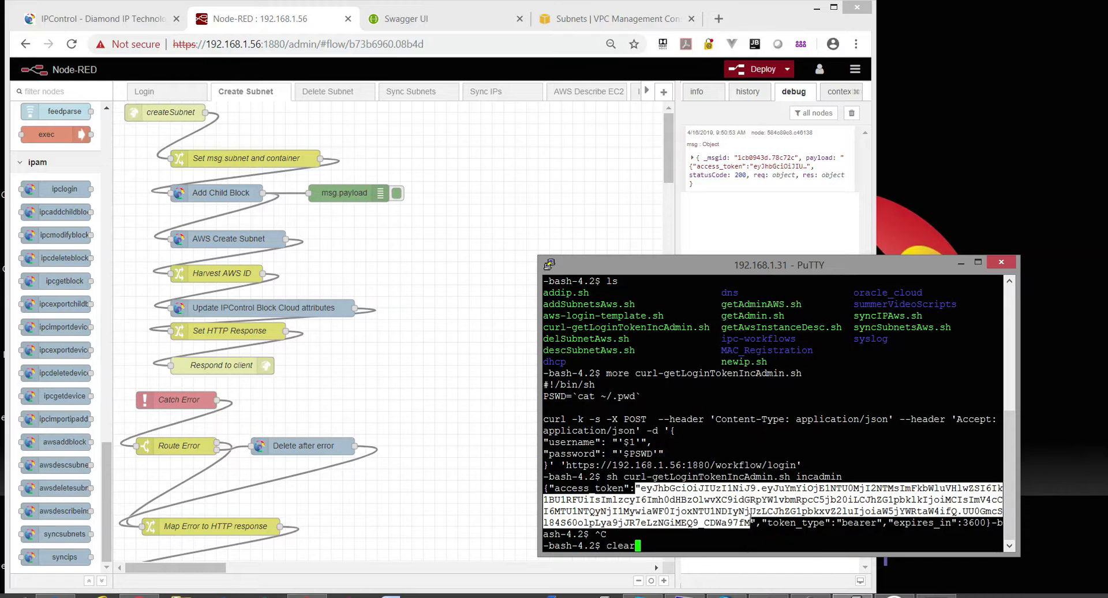
key(BackSpace)
key(BackSpace)
key(BackSpace)
key(BackSpace)
key(BackSpace)
key(BackSpace)
key(BackSpace)
key(BackSpace)
key(BackSpace)
key(BackSpace)
key(BackSpace)
key(BackSpace)
key(BackSpace)
key(BackSpace)
key(BackSpace)
key(BackSpace)
key(BackSpace)
key(BackSpace)
key(BackSpace)
key(BackSpace)
text(curl -k -s -X GET --head)
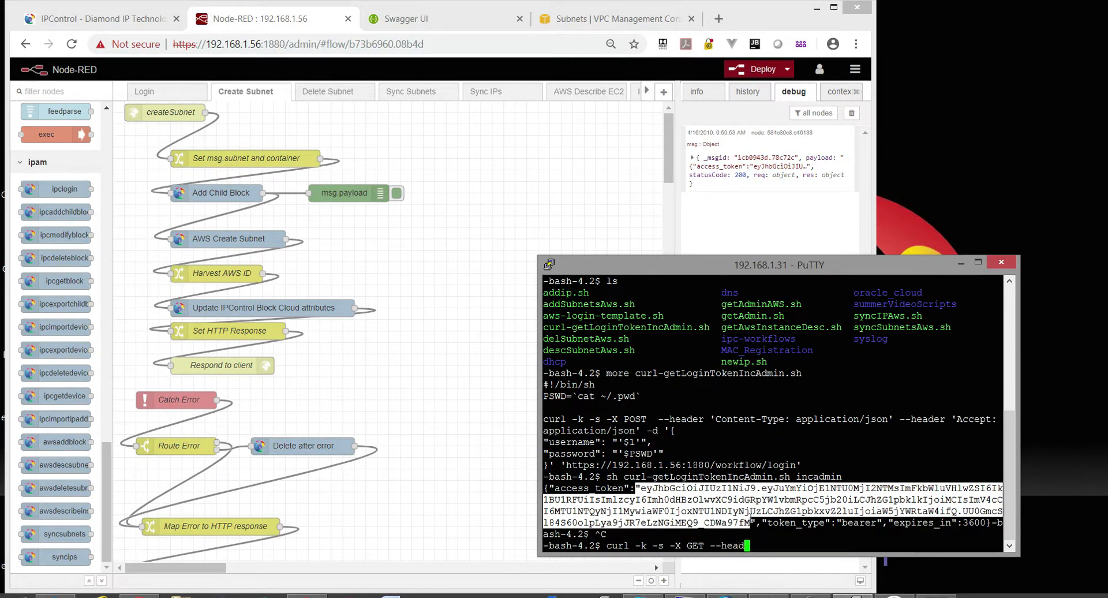
text(er "accept: applicati)
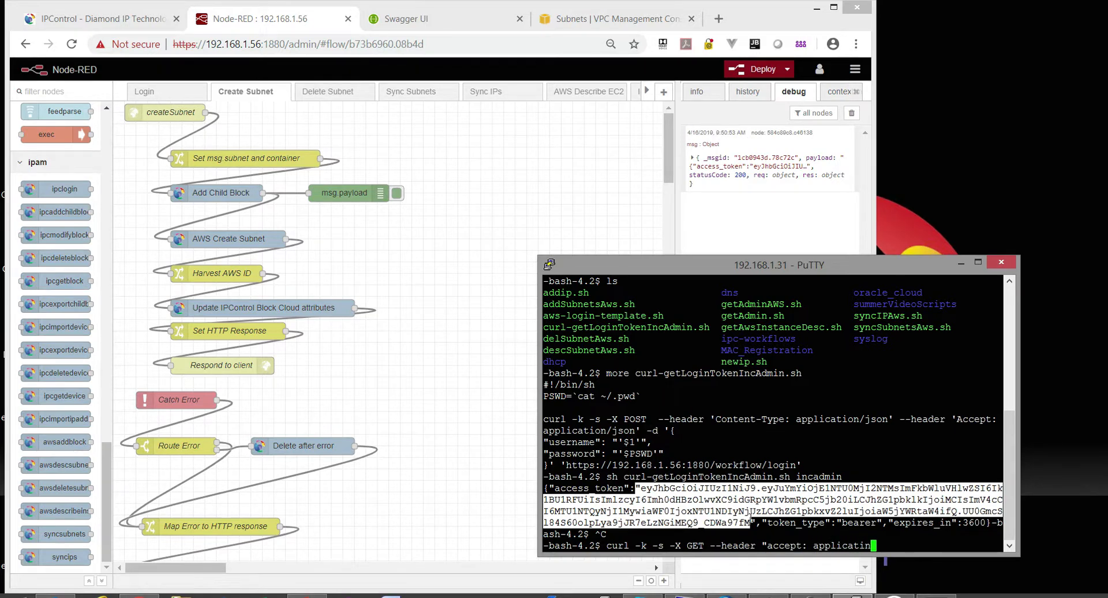
text(on/json" --header "Auth)
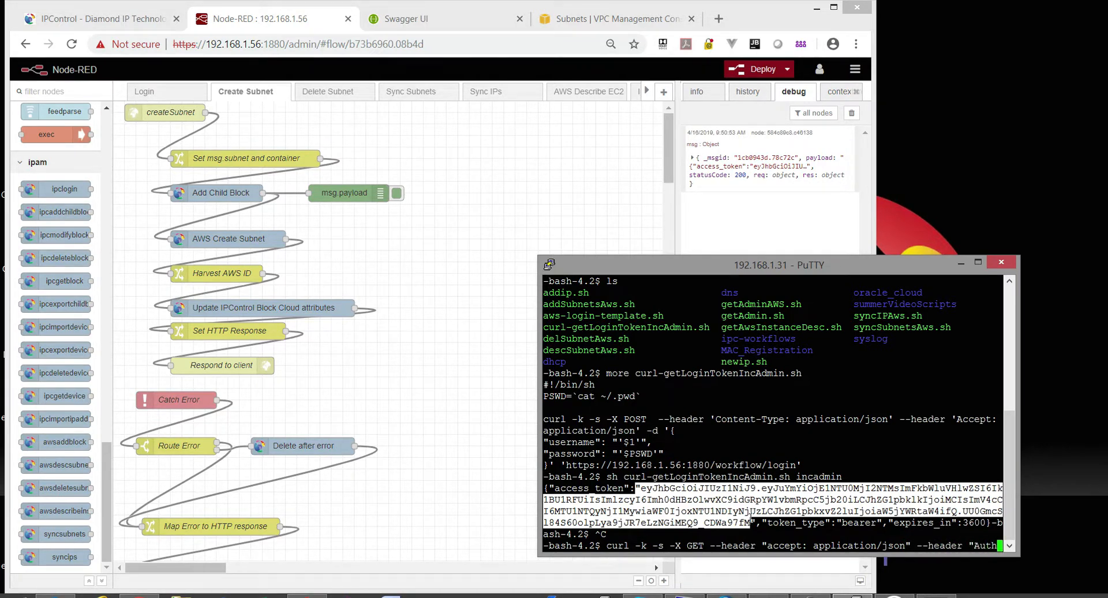
text(orization: Bearer)
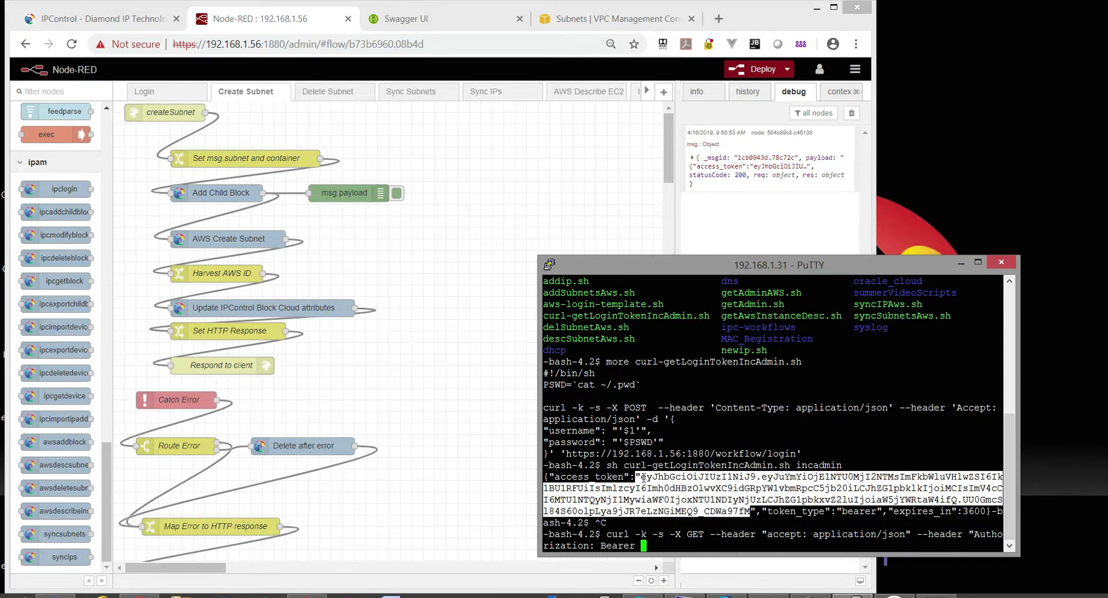
Paste the access token, append the 192.168.56:8443 getAdmin URL for the workflow admin, and run it.
click(641, 478)
drag(641, 478, 755, 504)
right_click(753, 500)
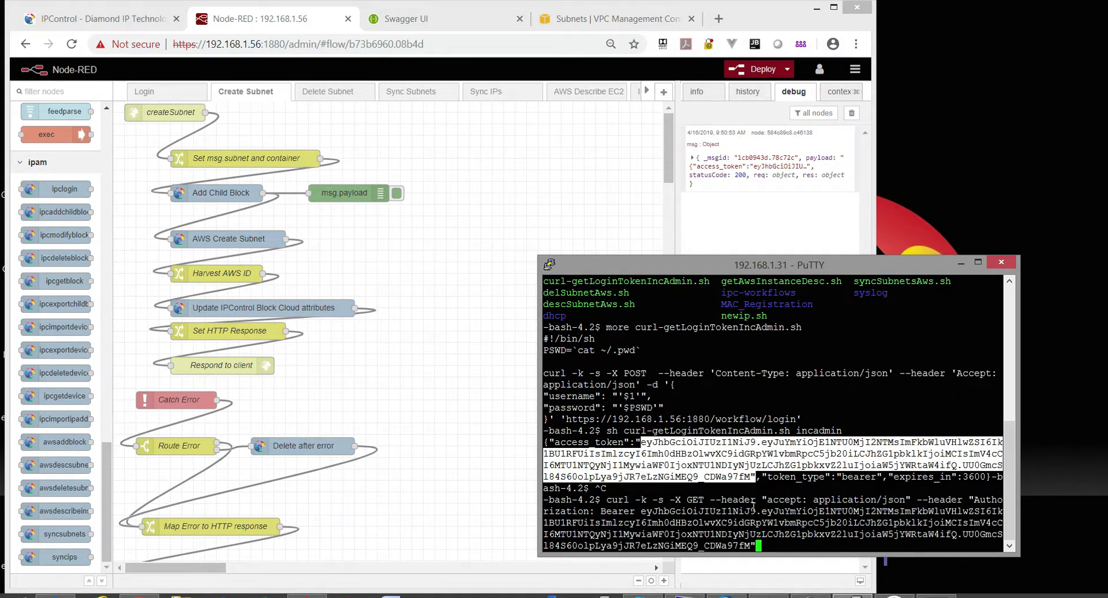
text('https://192.168.55)
key(BackSpace)
text(6:8443)
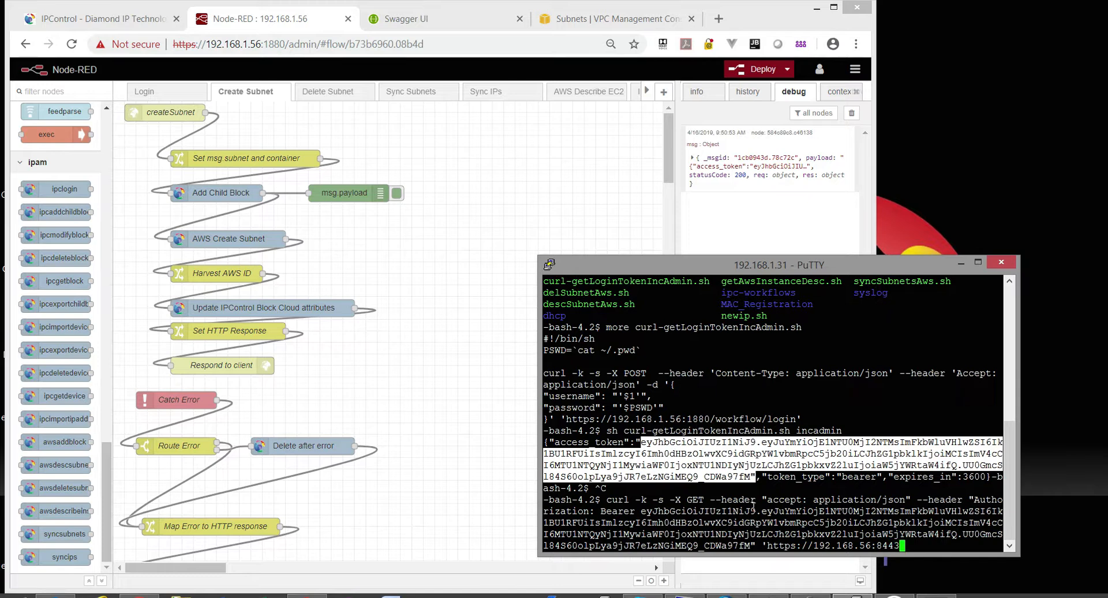
text(/inc-rest/api/v1/Gets)
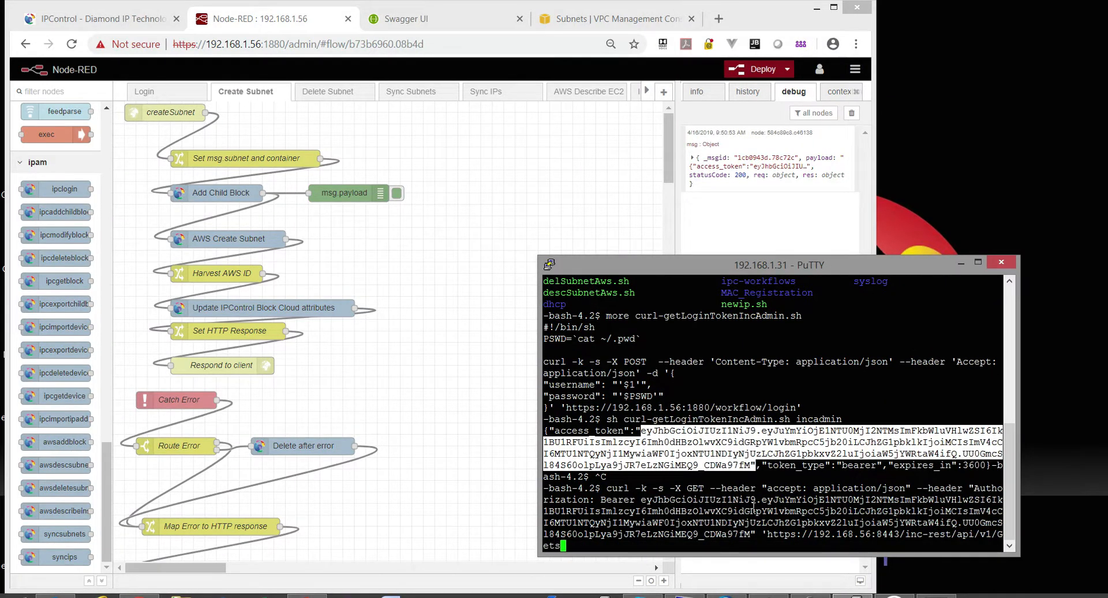
text(/getAdmin?adminName=)
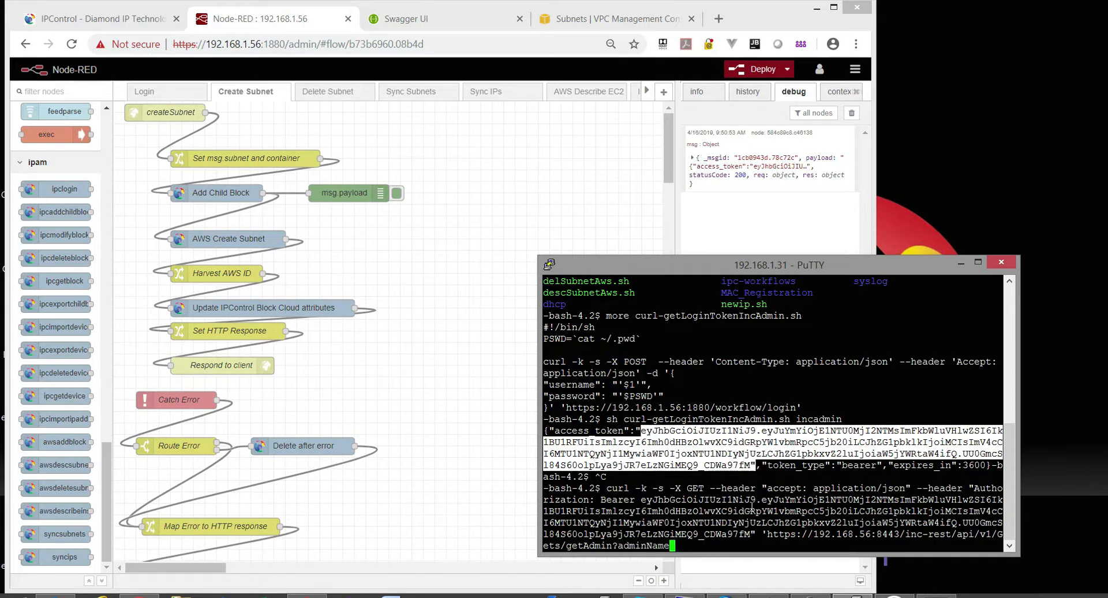
text(wfadmin')
key(Return)
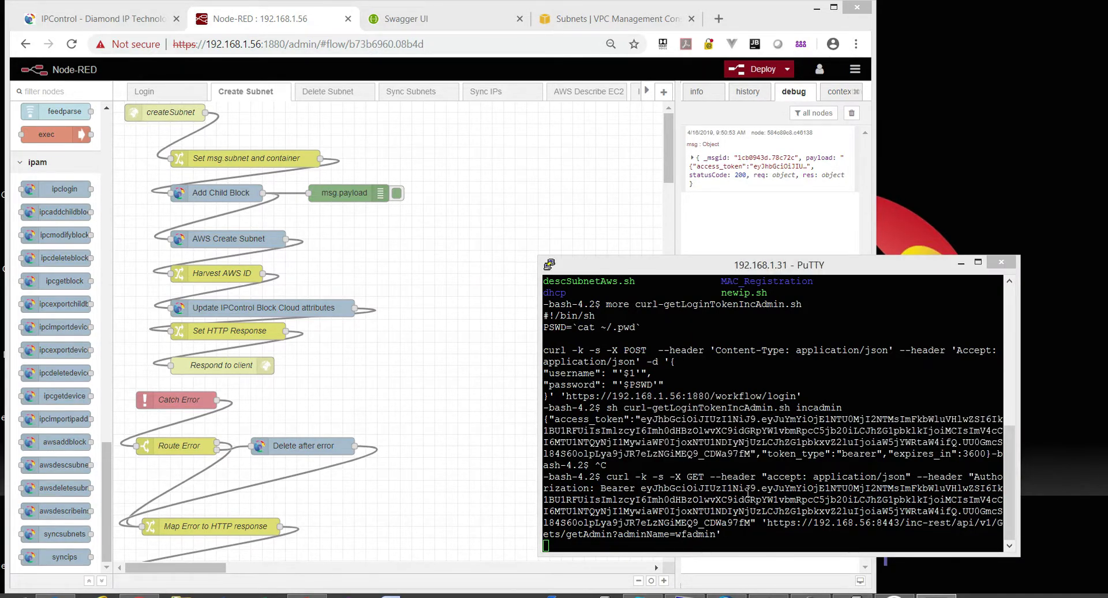
Interrupt the hanging request and rerun it with the server address corrected to 192.168.1.56.
click(793, 457)
key(ctrl+c)
key(Up)
key(Left)
key(Left)
key(Left)
key(Left)
key(Left)
key(Left)
key(Left)
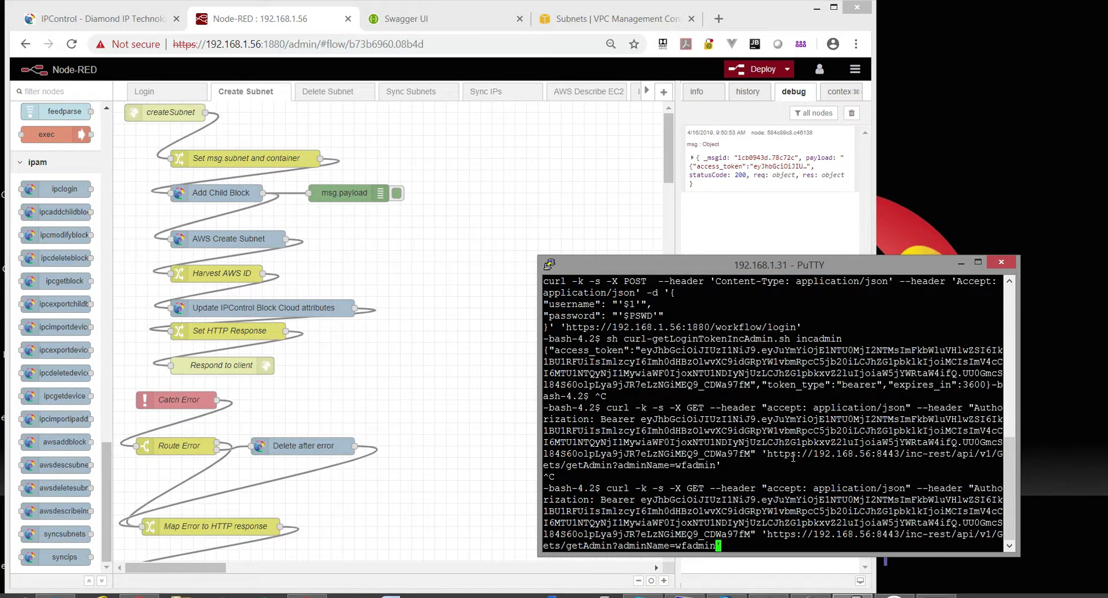
key(Left)
key(Left)
key(Left)
key(Left)
key(Left)
key(Left)
key(Left)
key(Left)
key(Left)
key(Left)
key(Left)
key(Left)
key(Left)
key(Left)
key(Left)
key(Left)
key(Left)
key(Left)
key(Left)
key(Left)
key(Left)
text(1.)
key(Return)
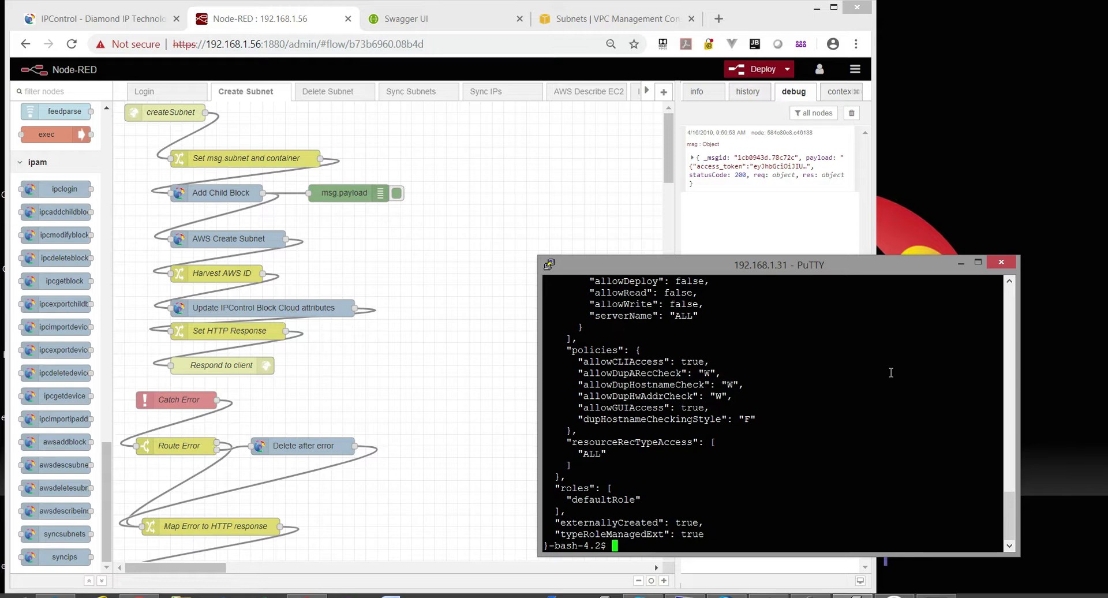
Scroll through the getAdmin JSON reply, highlight the request URL, then switch to Swagger UI.
scroll(890, 372, up, 10)
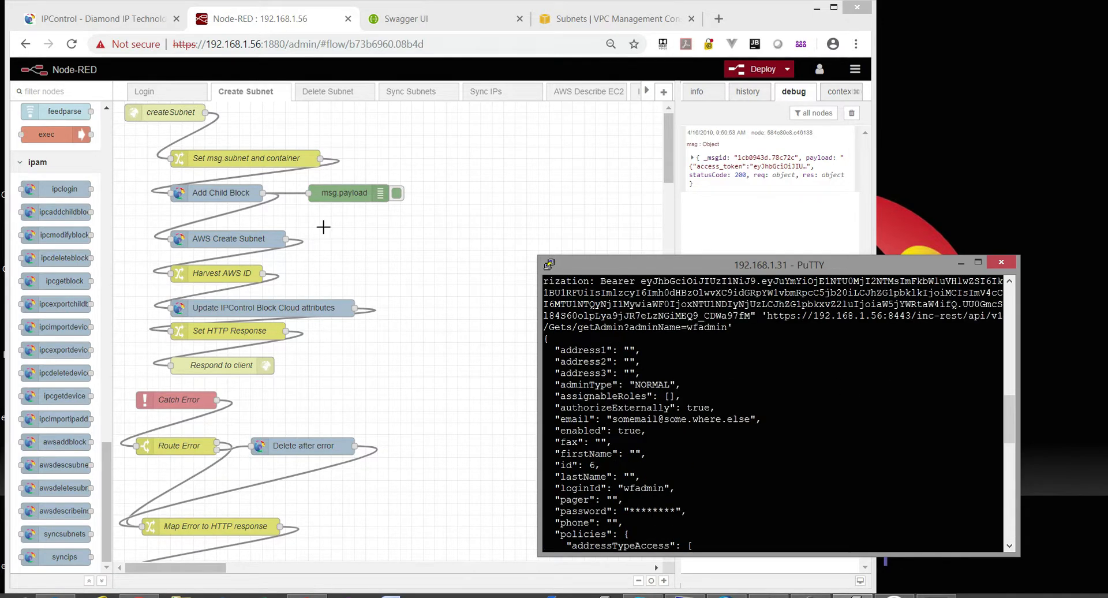
scroll(698, 386, up, 4)
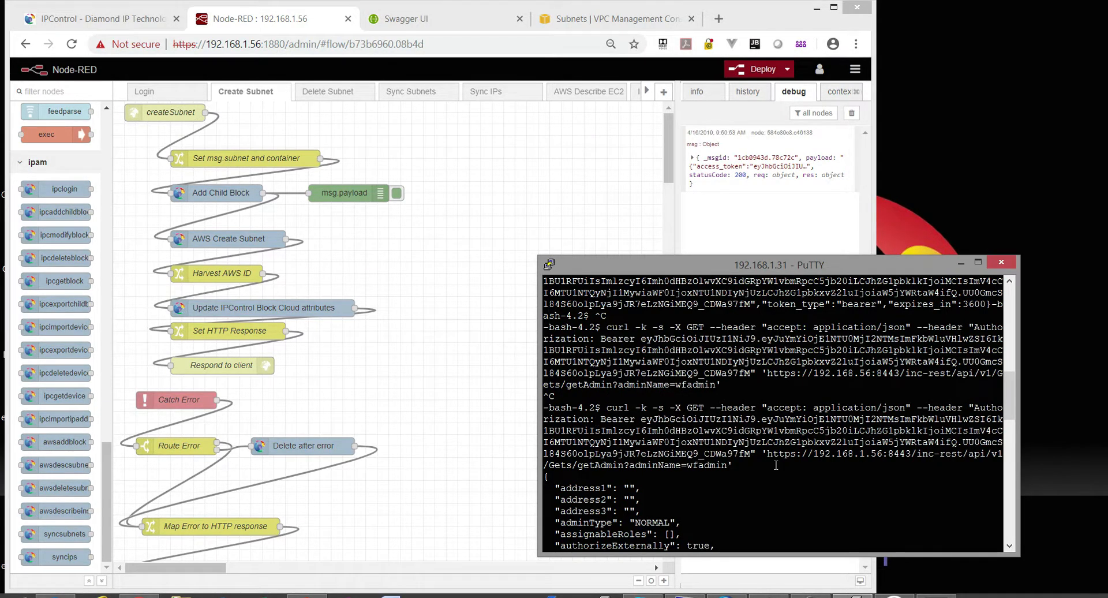
scroll(776, 465, down, 4)
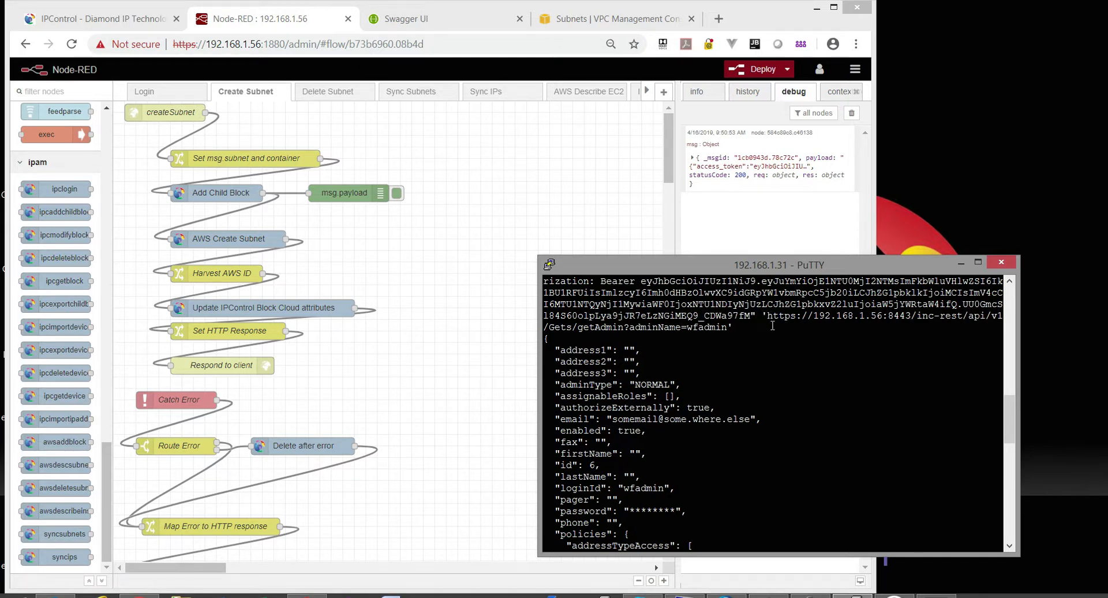
drag(761, 315, 776, 333)
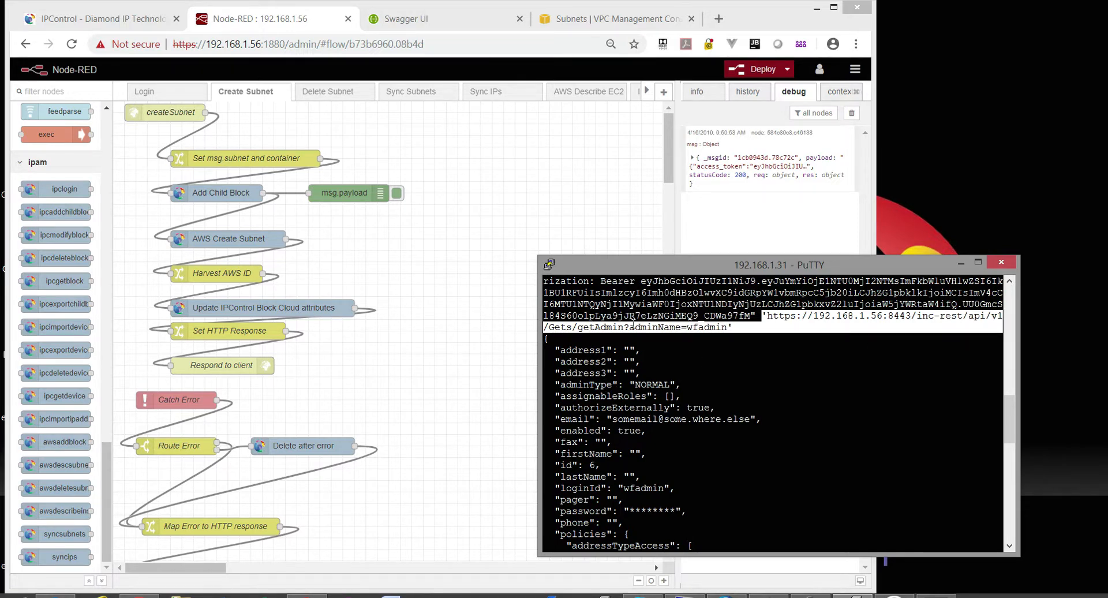
scroll(745, 414, down, 8)
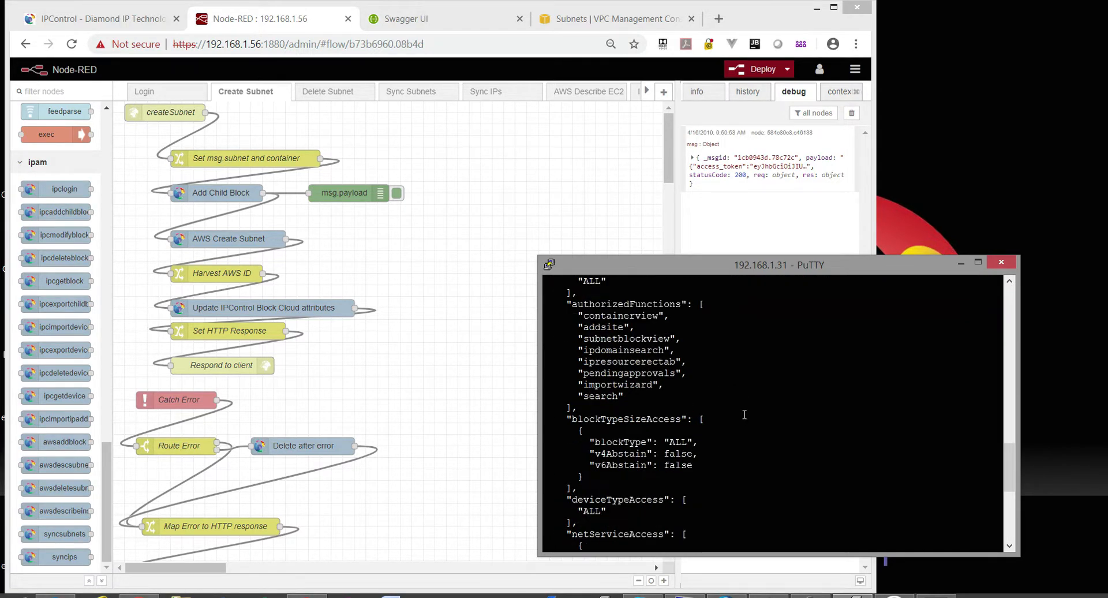
scroll(744, 415, down, 7)
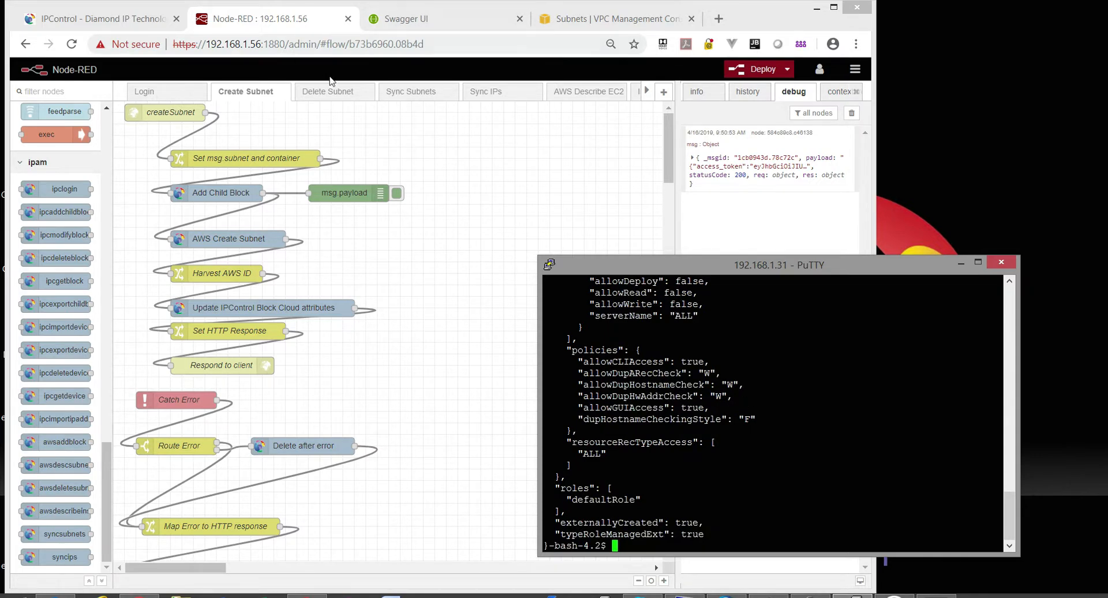
click(407, 20)
click(561, 45)
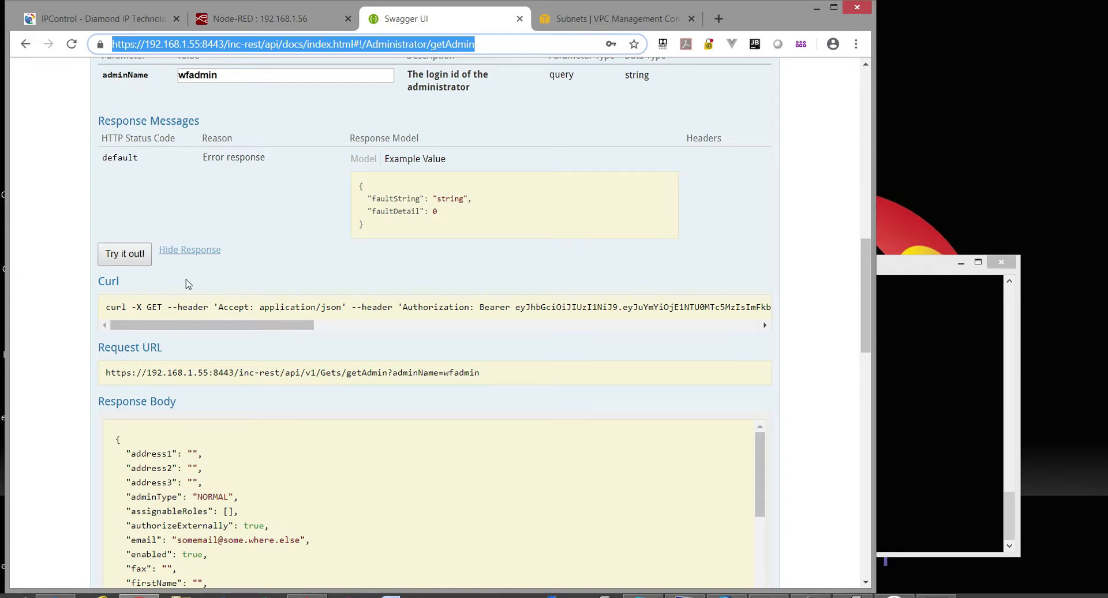
scroll(307, 170, up, 3)
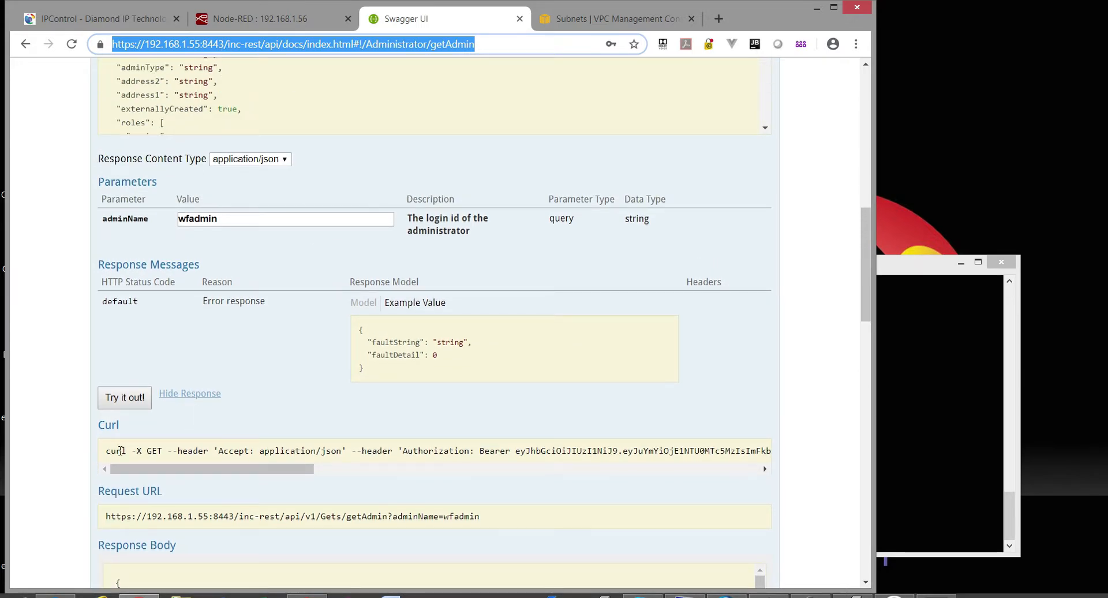
drag(299, 468, 356, 468)
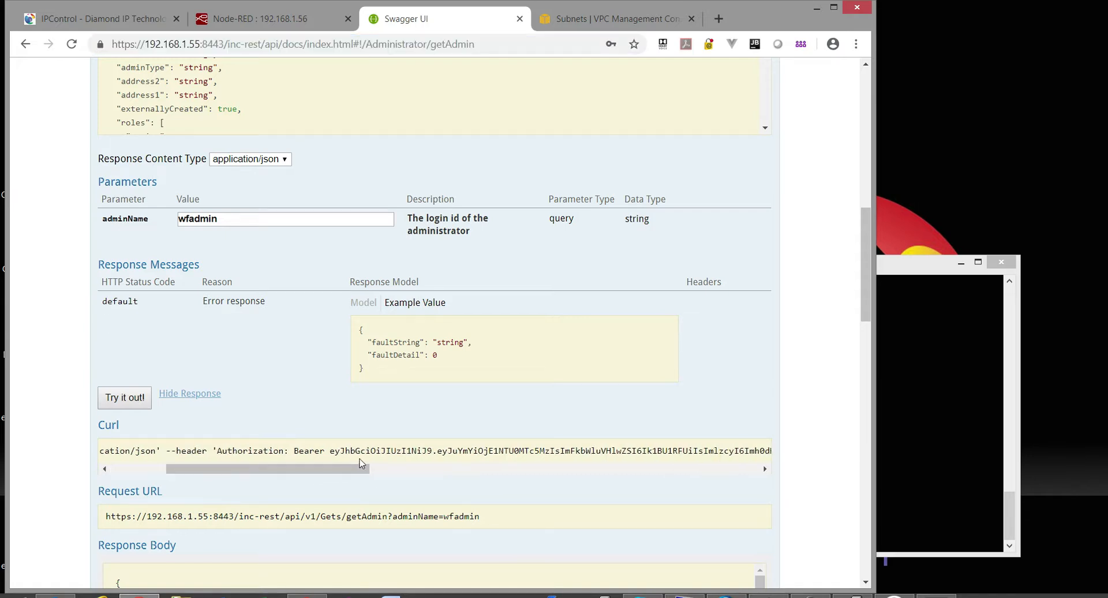
scroll(360, 458, down, 3)
scroll(359, 430, down, 5)
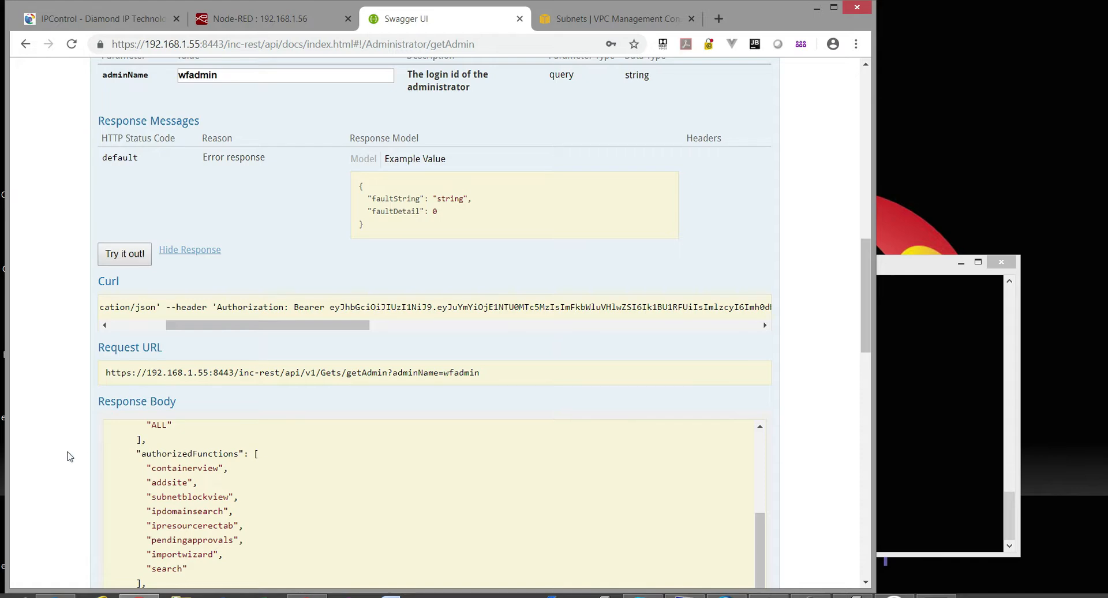
scroll(67, 455, down, 1)
scroll(392, 253, up, 2)
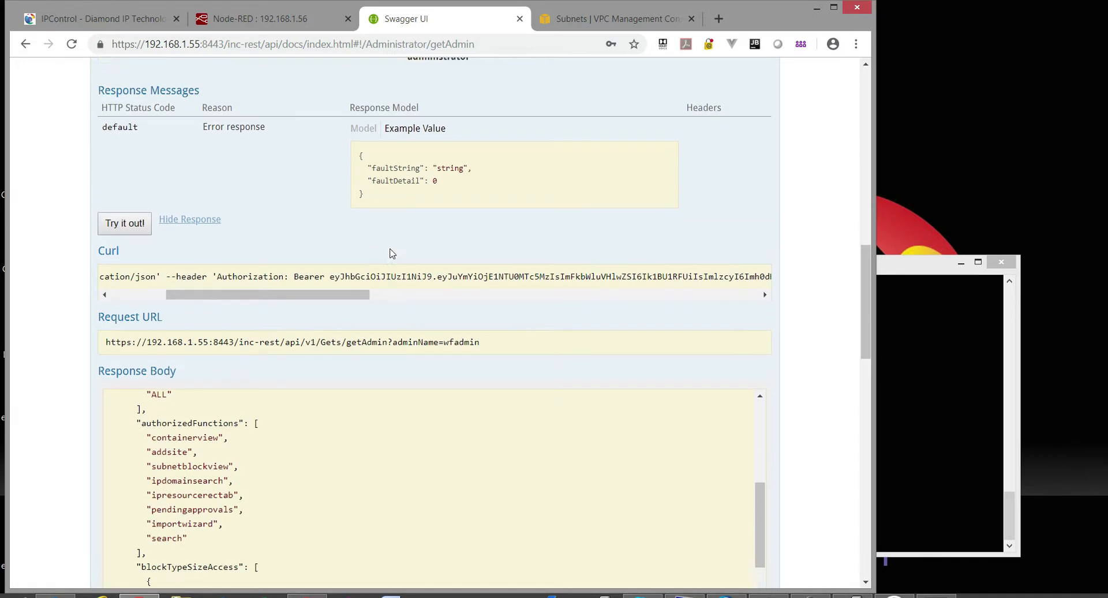
scroll(448, 165, up, 6)
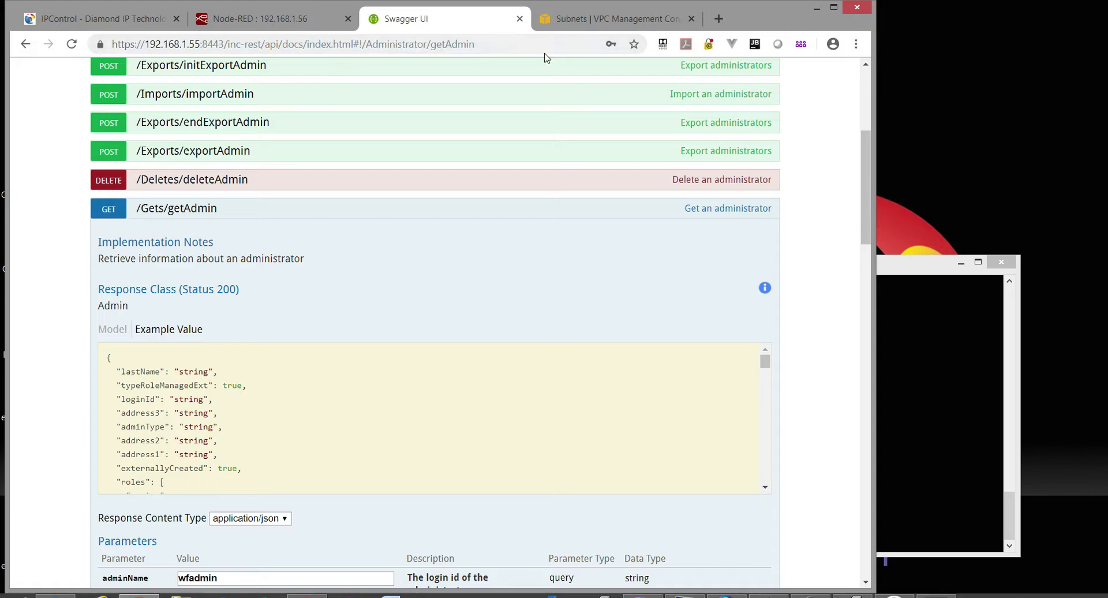
scroll(575, 112, up, 5)
Inspect Swagger's Password Auth dialog and write:ipc scope, cancel it, and return to Node-RED.
click(692, 81)
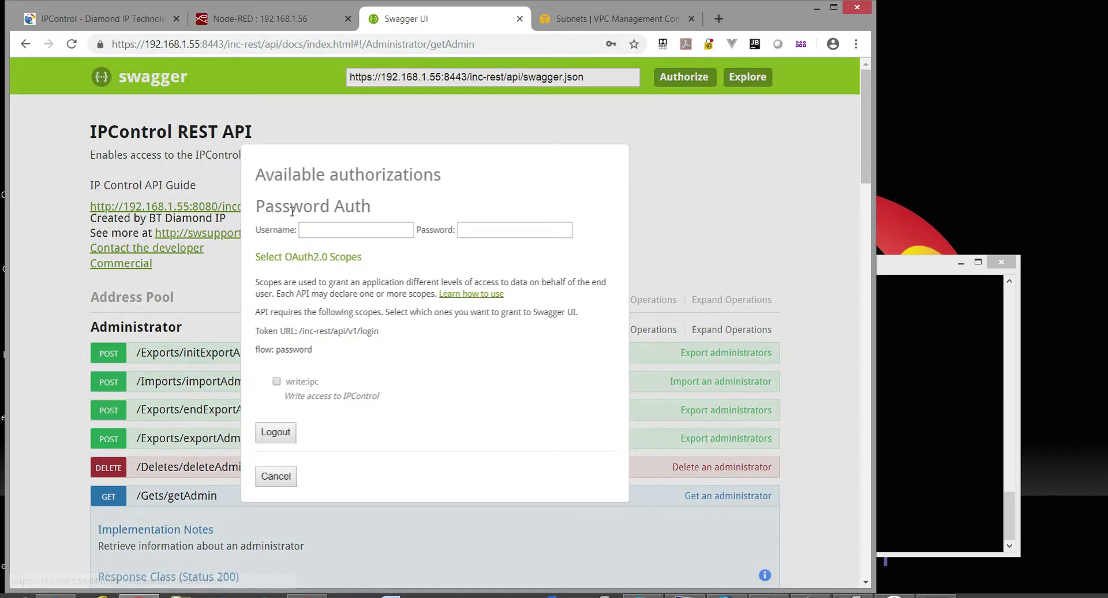
click(404, 229)
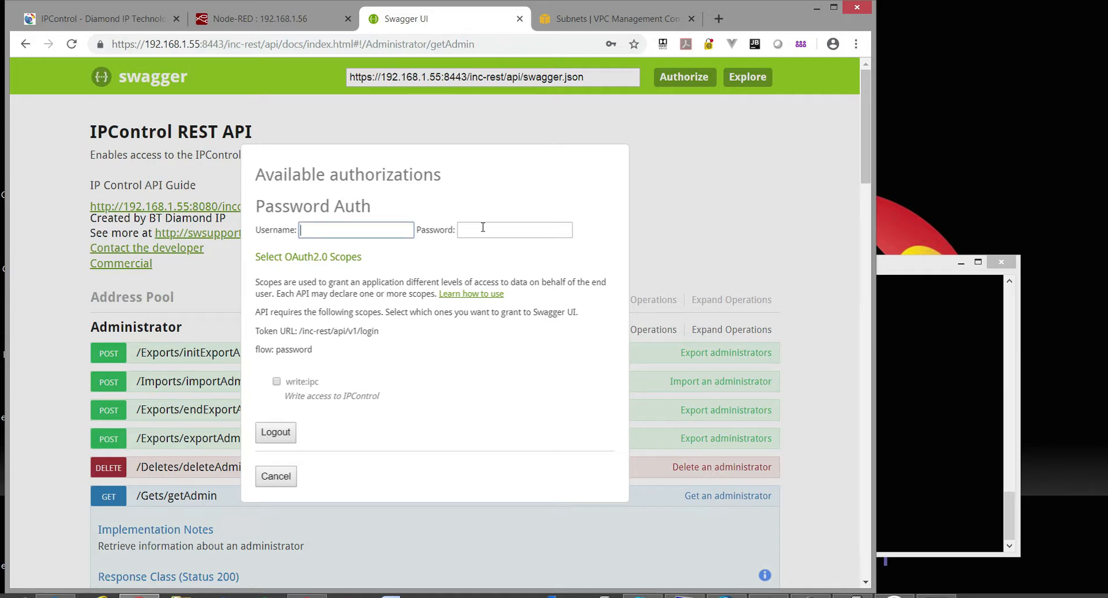
click(482, 228)
click(355, 230)
click(276, 381)
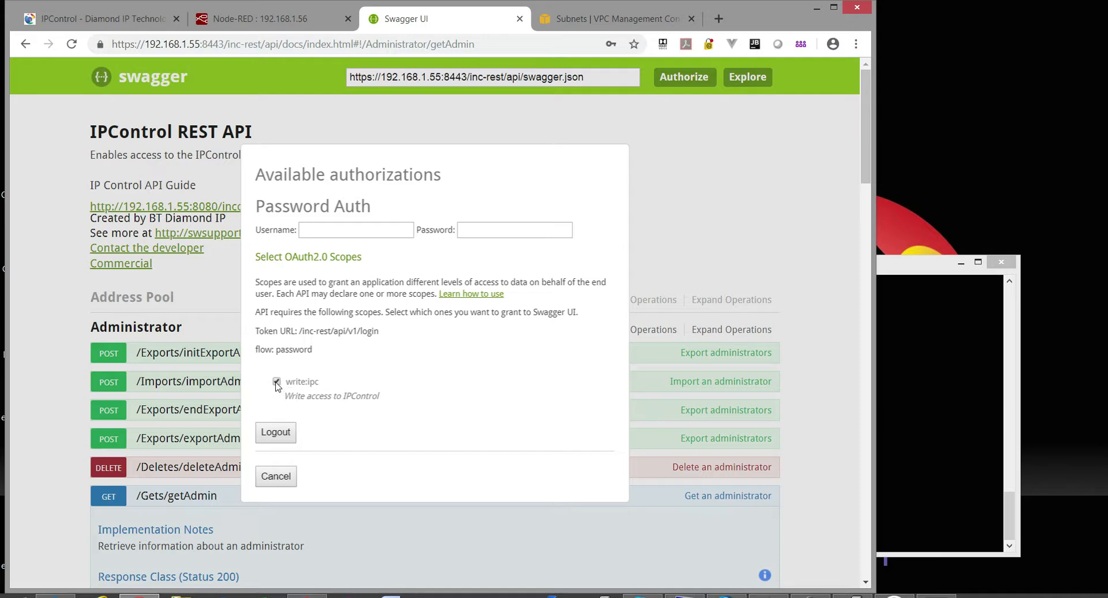
click(276, 475)
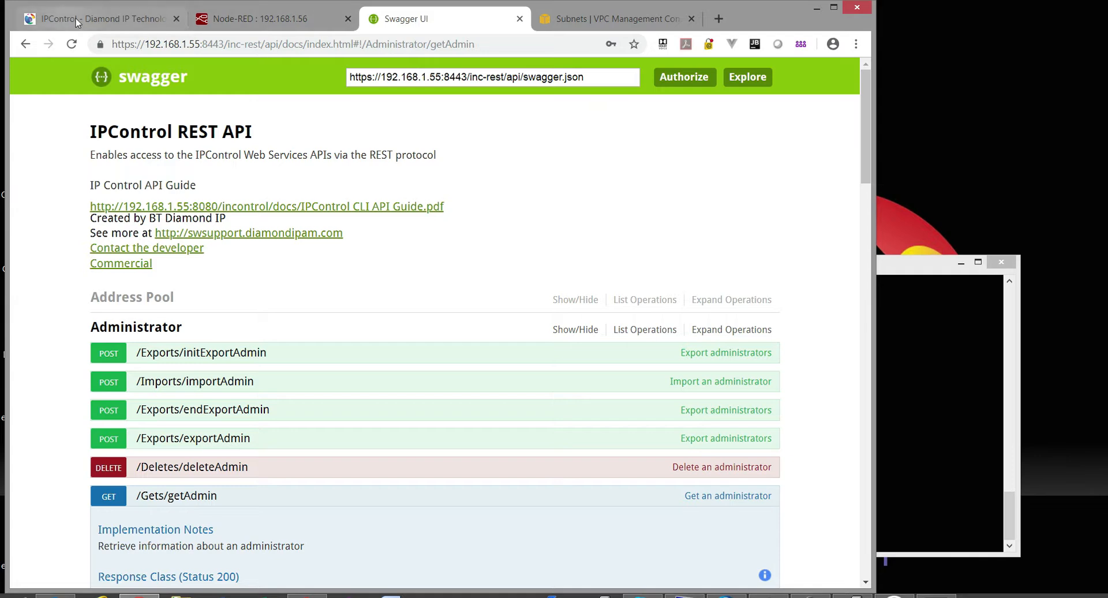
click(270, 20)
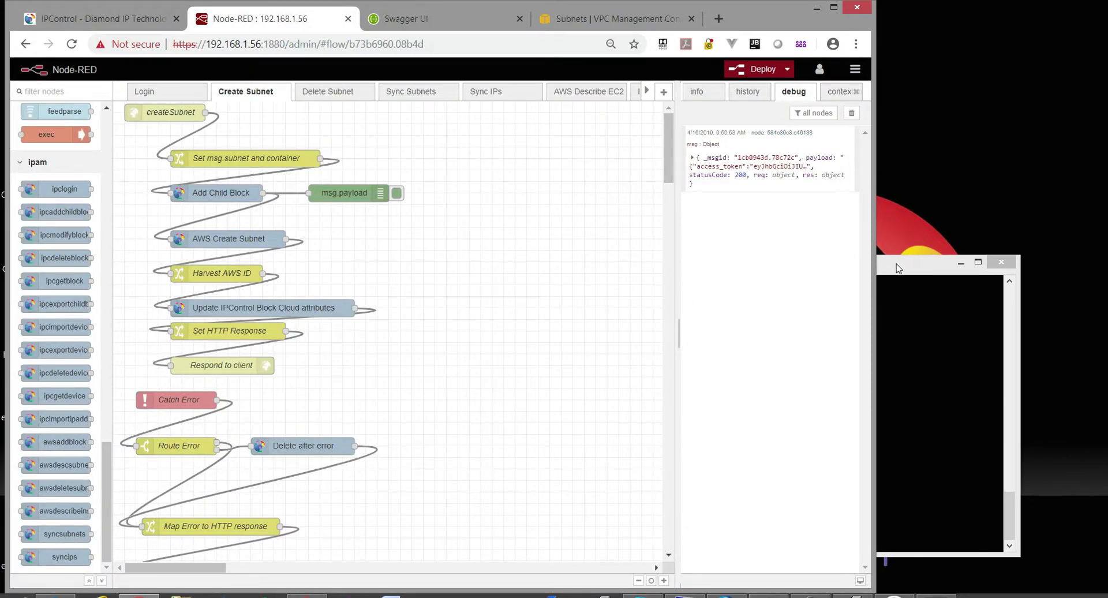
Open the Login flow, select its ipclogin node, then bring PuTTY to the front.
click(160, 96)
click(212, 157)
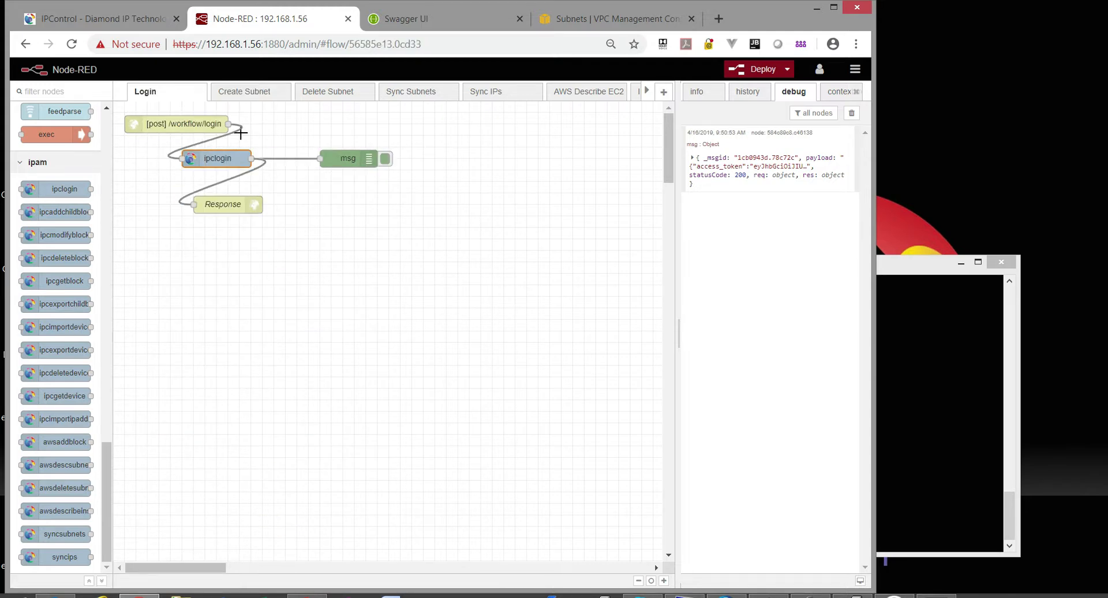
click(904, 330)
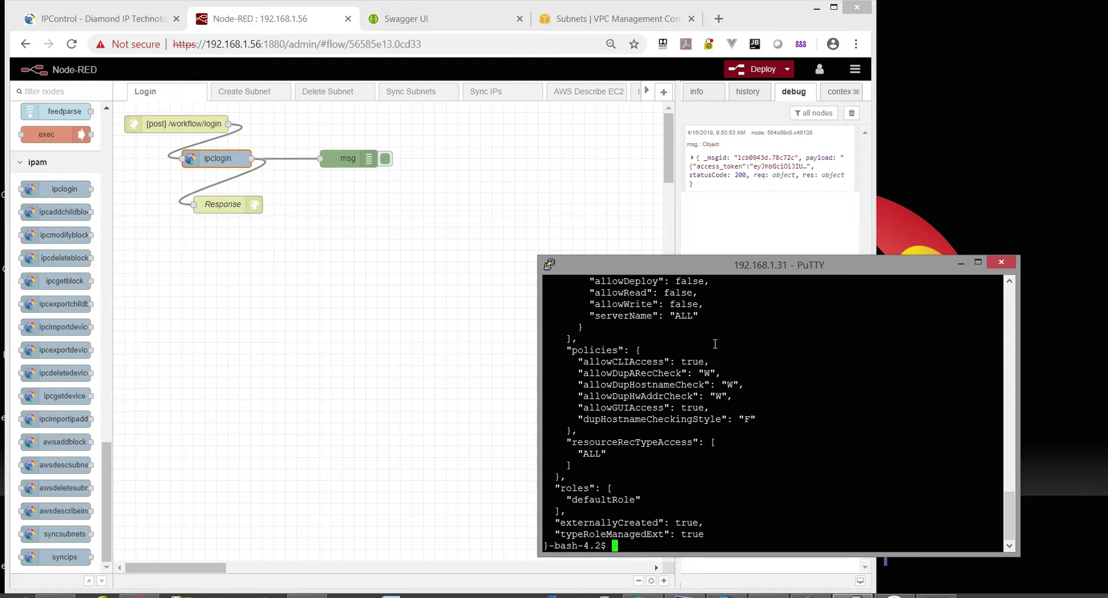
List the scripts with ls and base64-encode the workflow admin's username:password pair using echo -n.
text(ls)
key(Return)
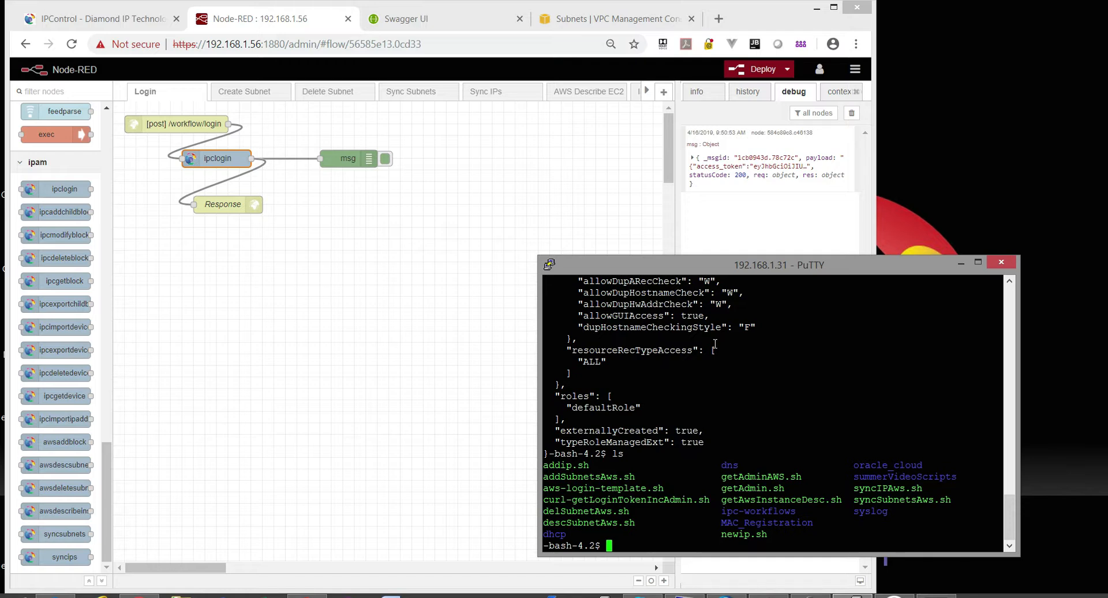
text(echo -n wfadmin:Pas)
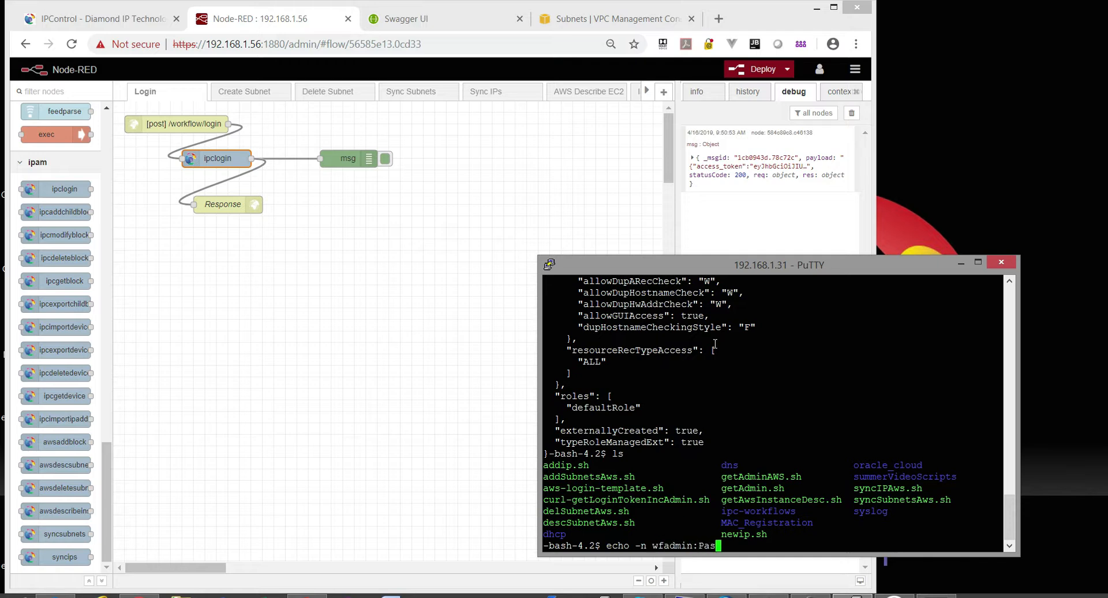
text(sw0rd | base64)
key(Return)
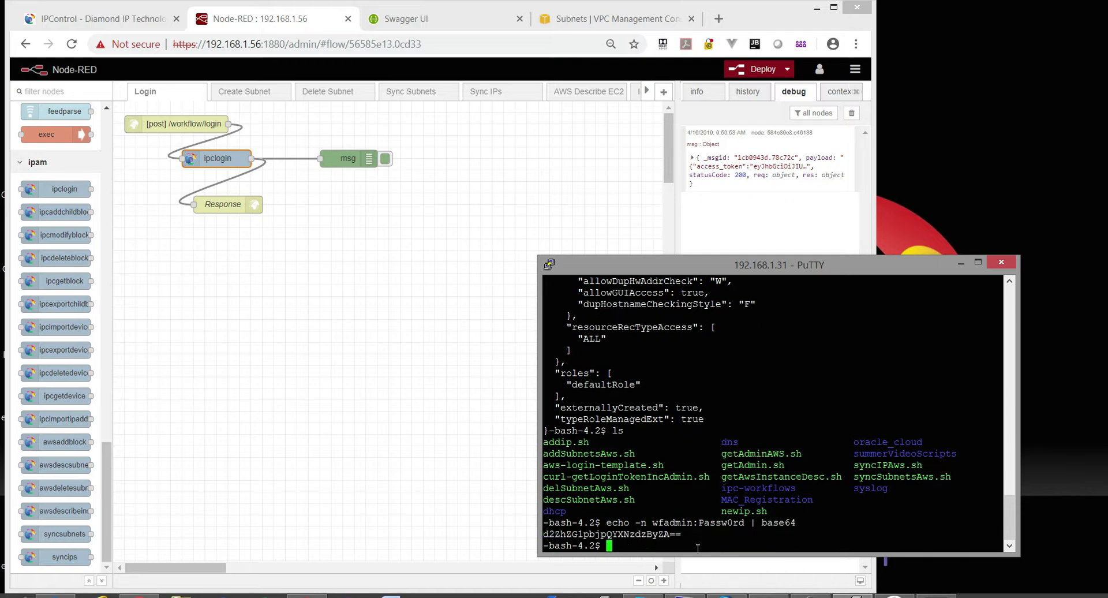
drag(647, 522, 744, 522)
Try to display the ~/.hpwd password file with cat, then abort it.
click(690, 533)
text(cat ~/.hpwd)
key(ctrl+c)
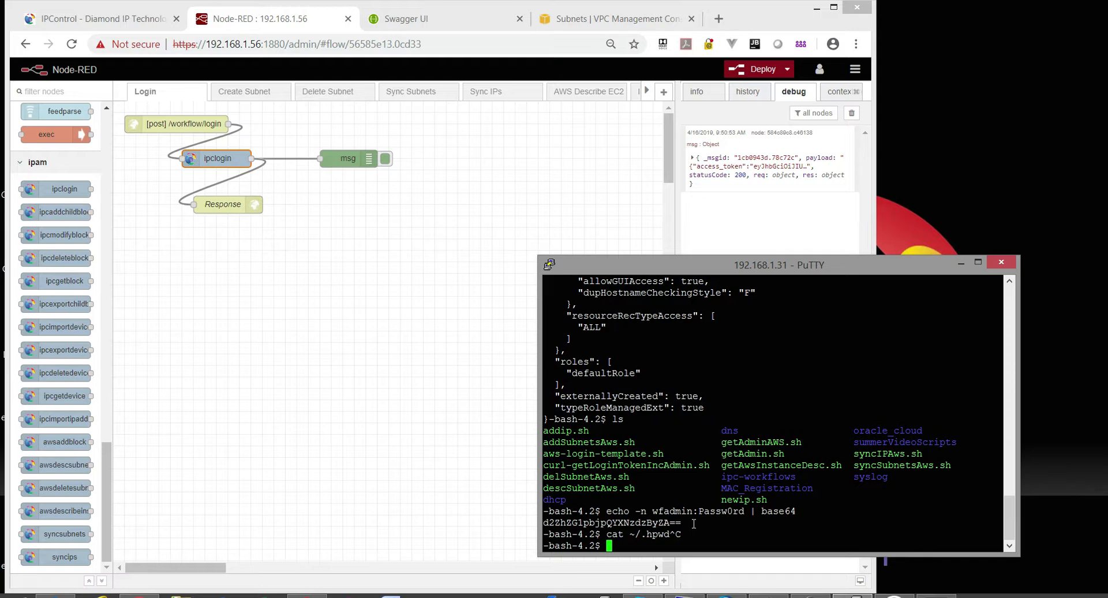
Open syncSubnetsAws.sh in vi.
text(vi add)
key(BackSpace)
key(BackSpace)
key(BackSpace)
text(syncS)
key(Tab)
key(Return)
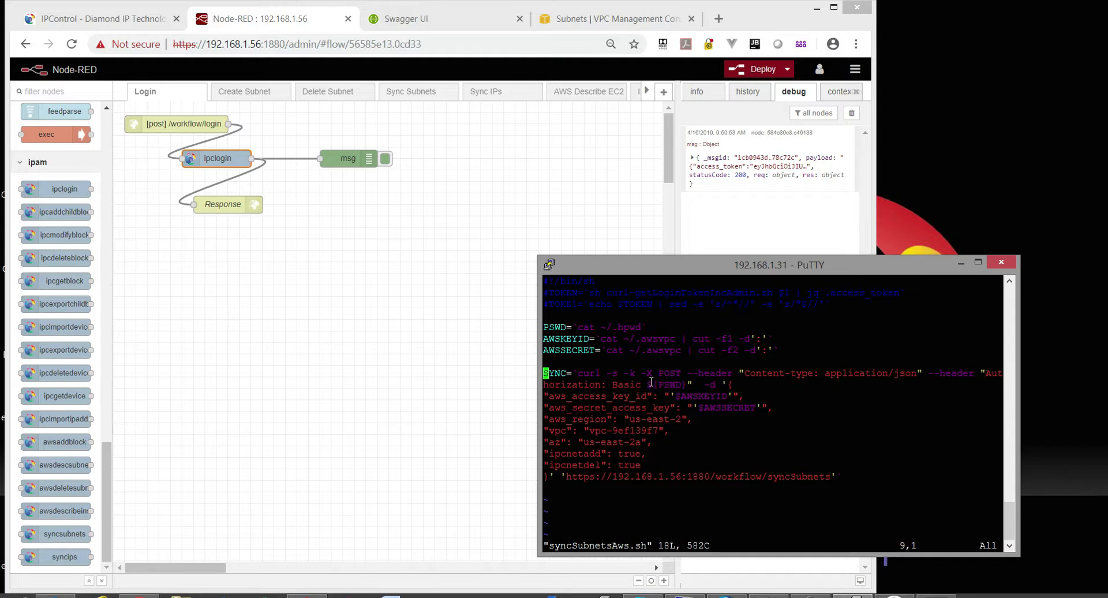
Highlight the ${PSWD} authorization variable and the syncSubnets URL in vi, then return to Create Subnet.
drag(647, 383, 724, 384)
click(555, 474)
drag(564, 477, 822, 479)
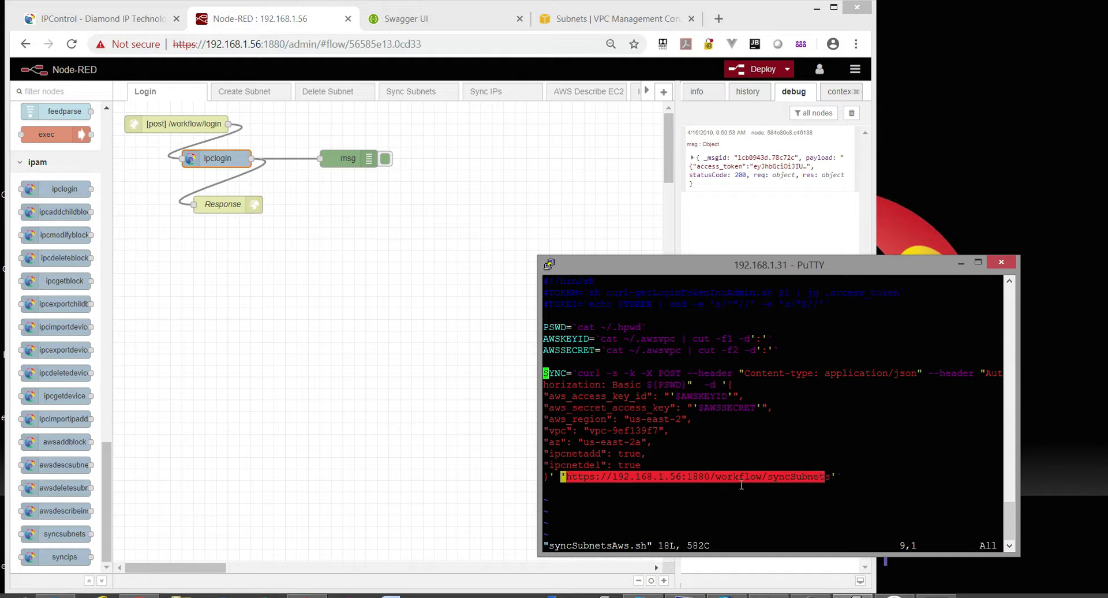
click(837, 480)
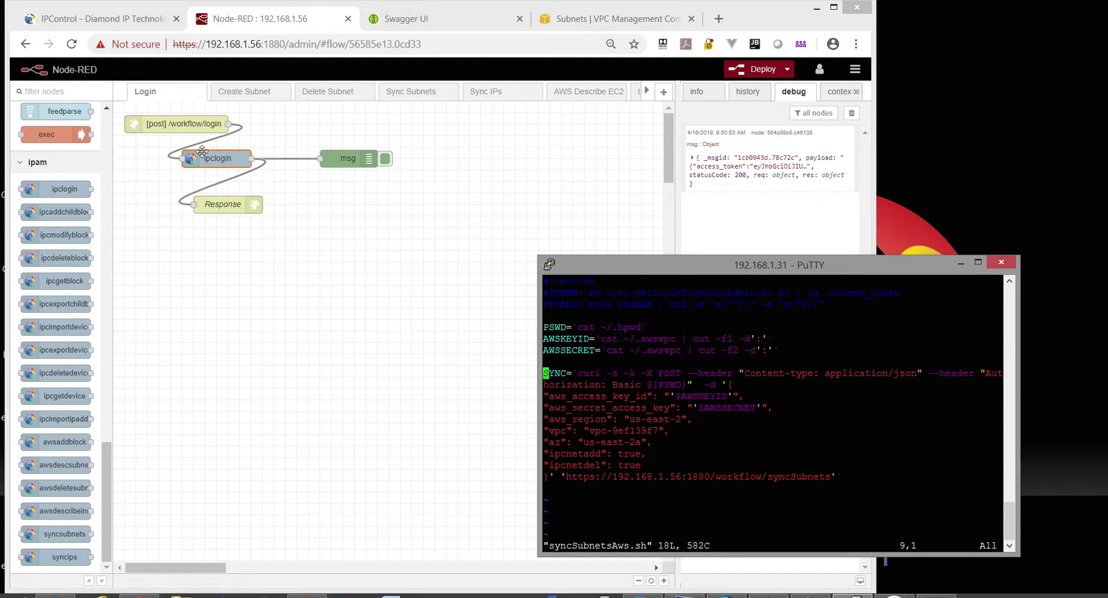
click(244, 94)
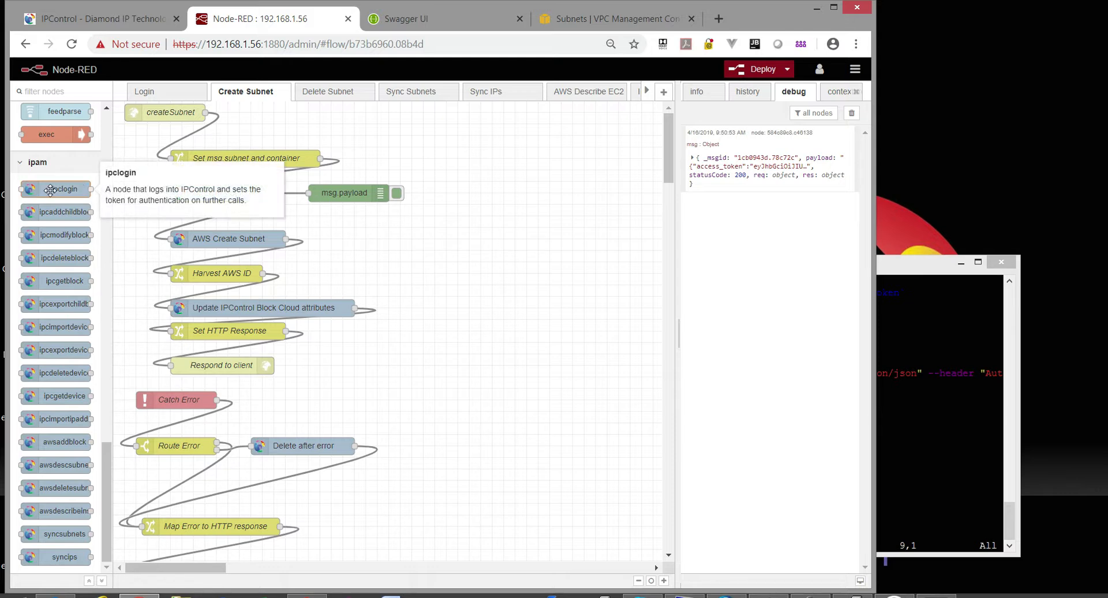
Insert an ipclogin node after createSubnet using service 127.0.0.1:8443 (Root Container /InControl/AWS, WebApp /inc-rest).
drag(50, 190, 190, 133)
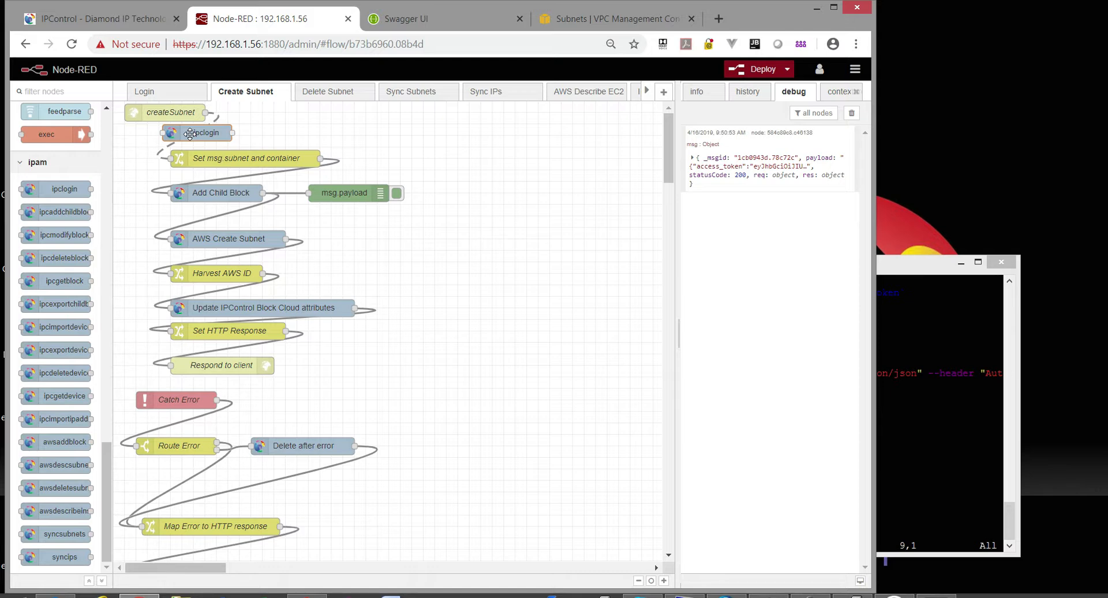
drag(191, 134, 188, 136)
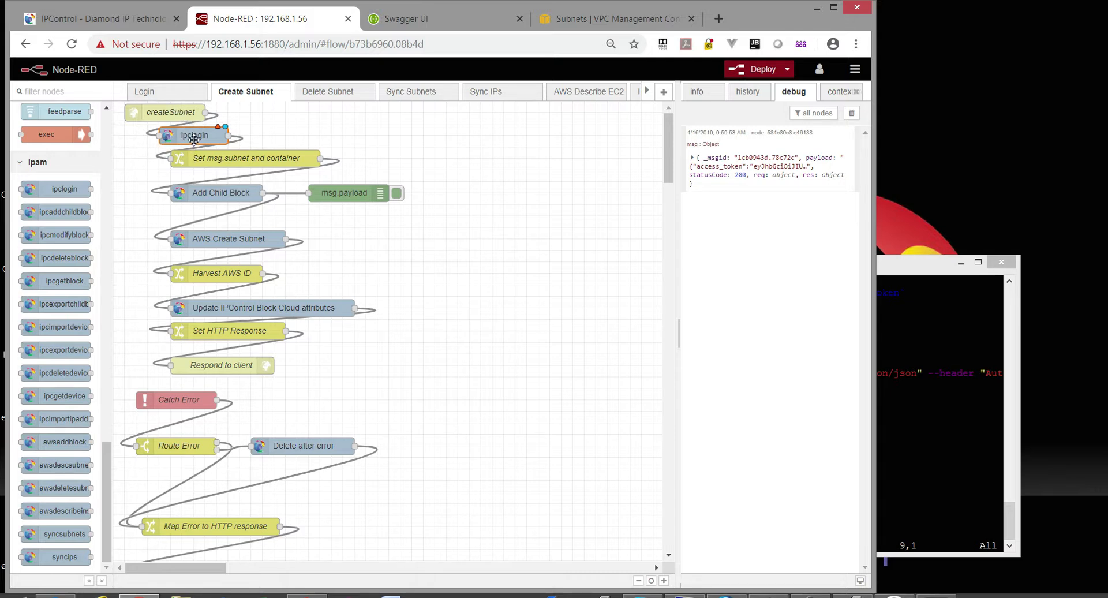
double_click(194, 137)
click(612, 171)
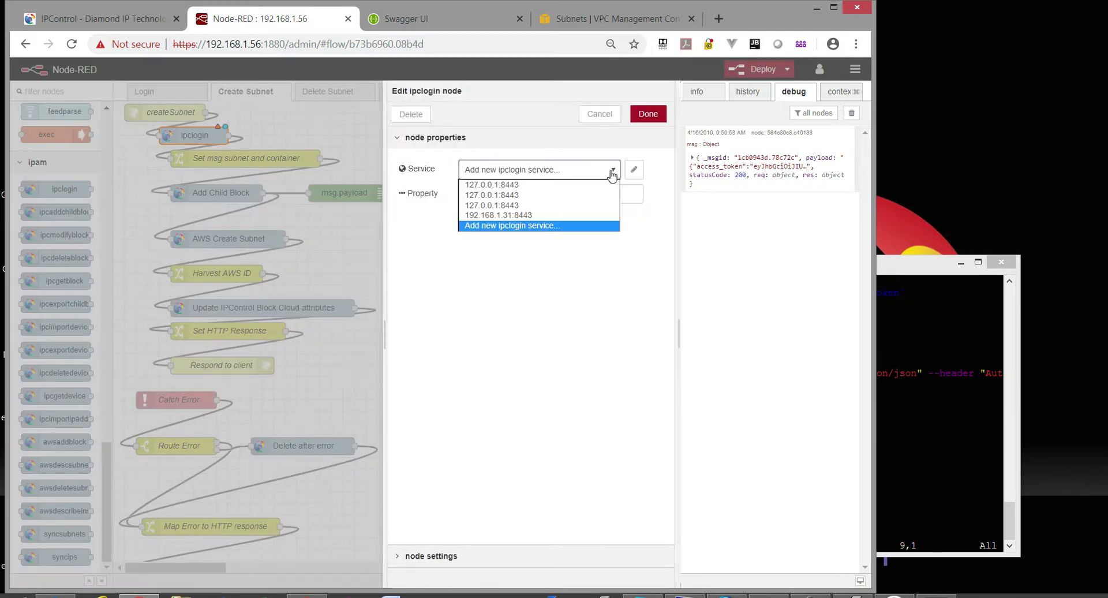
click(533, 186)
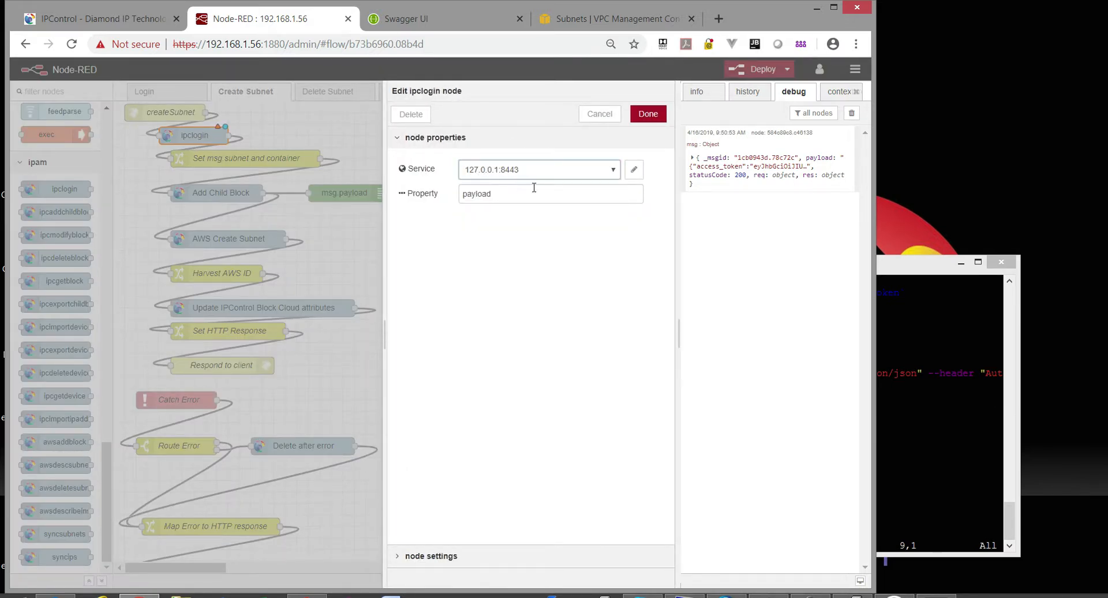
click(633, 169)
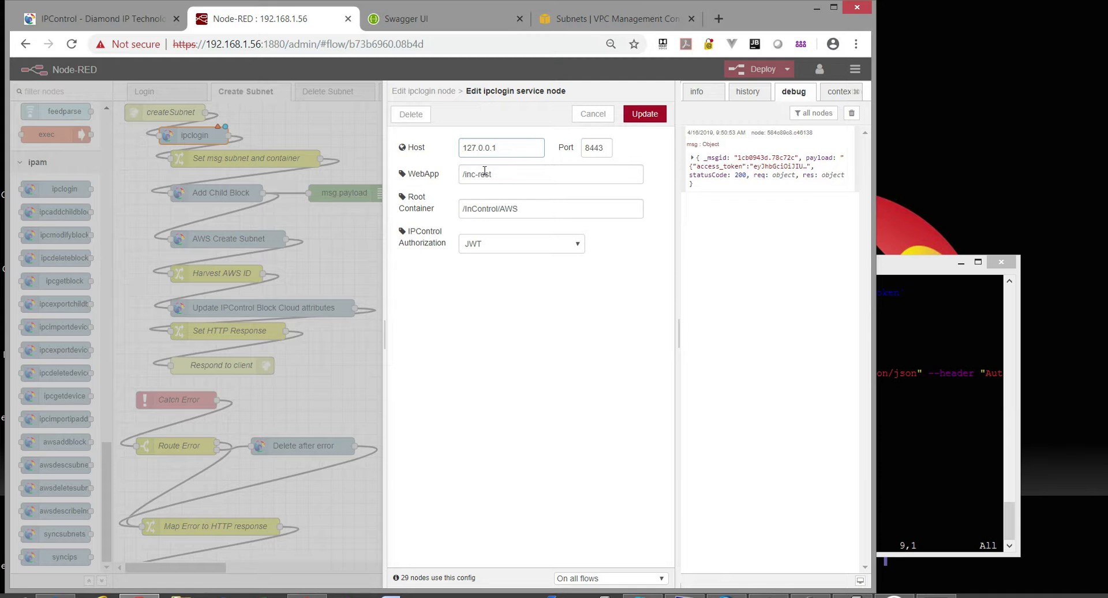
click(516, 212)
drag(535, 207, 409, 196)
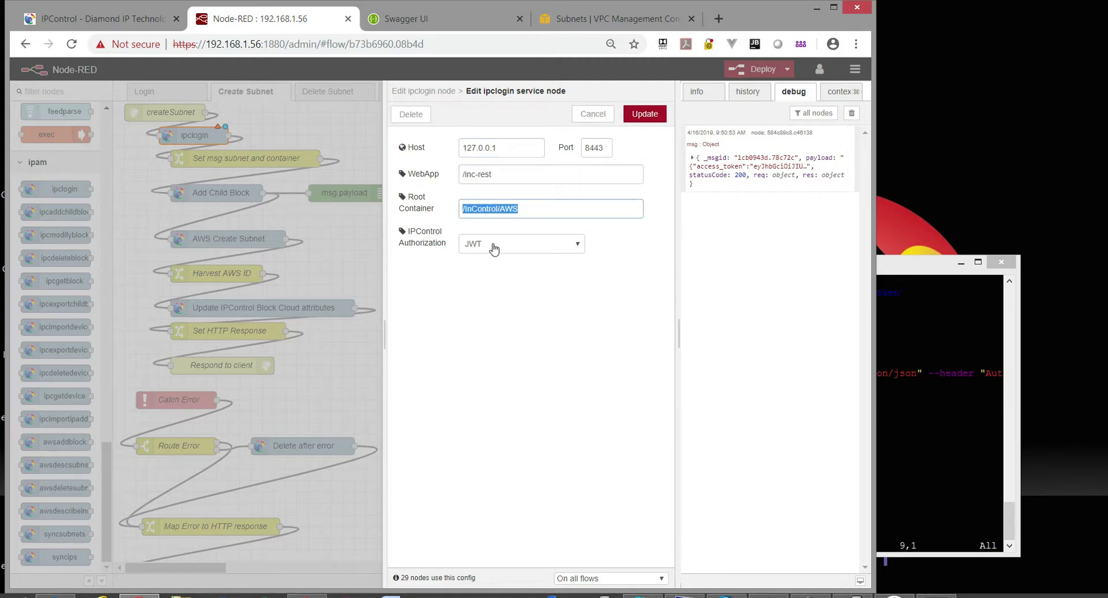
click(508, 176)
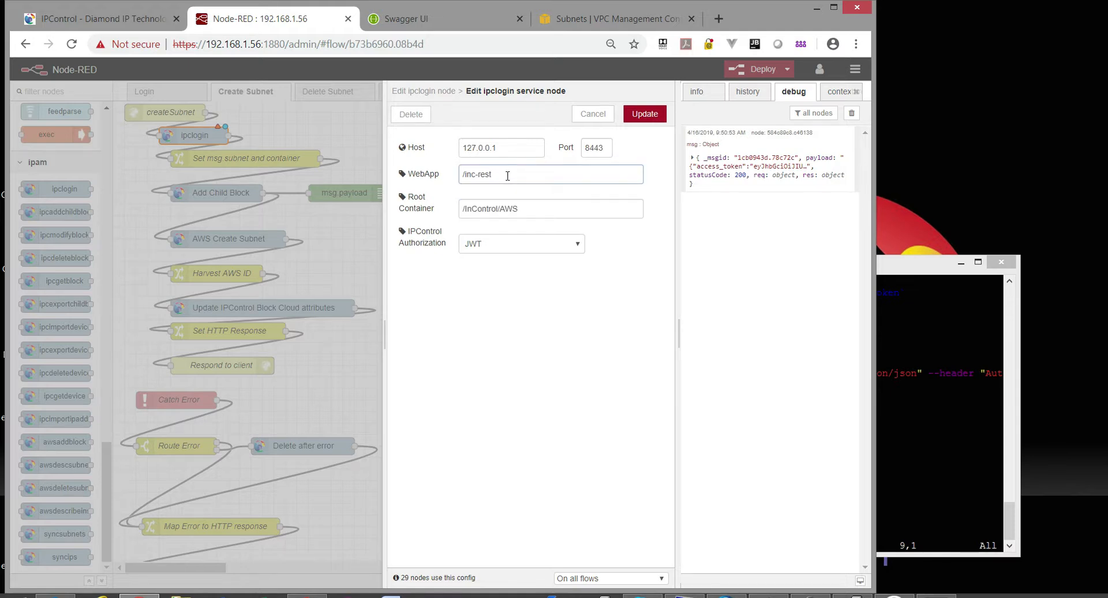
click(643, 114)
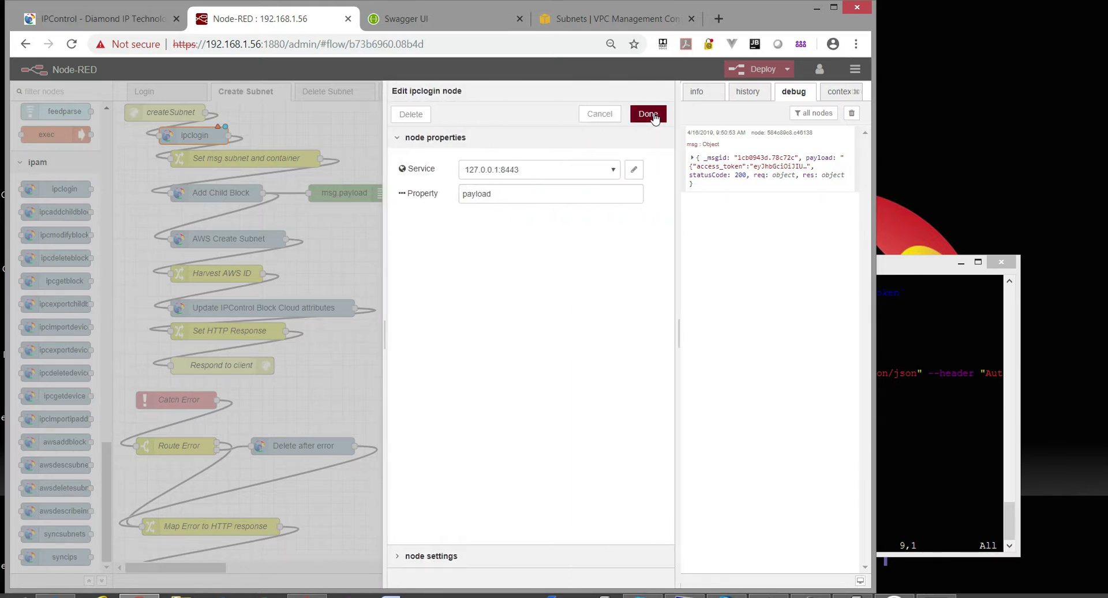
Change the ipclogin Property from payload to cred, confirm, and deploy the flows.
drag(507, 194, 405, 198)
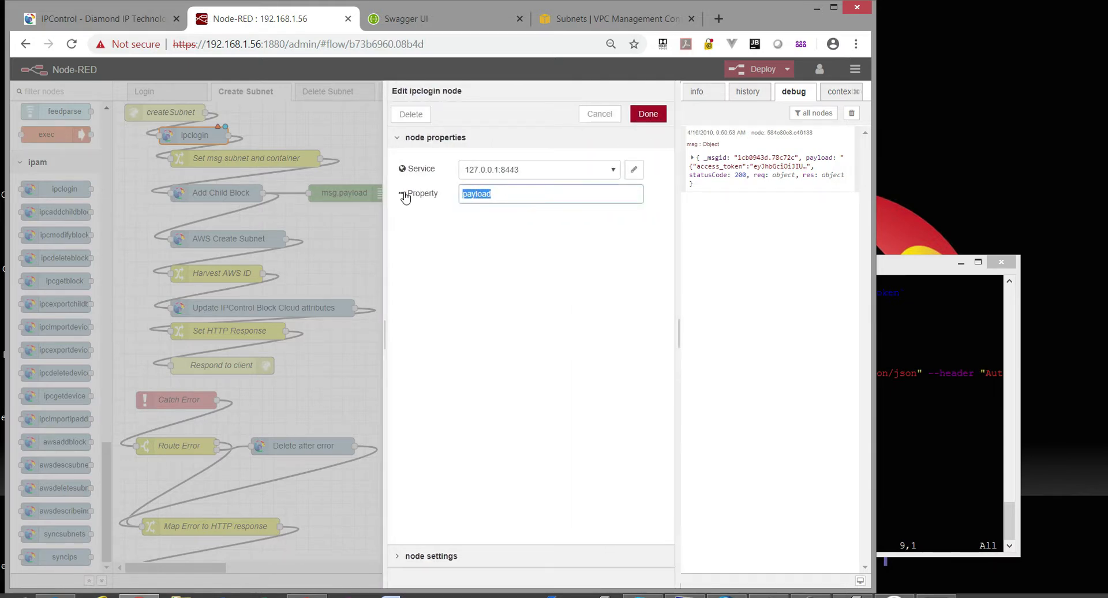
text(cred)
click(643, 114)
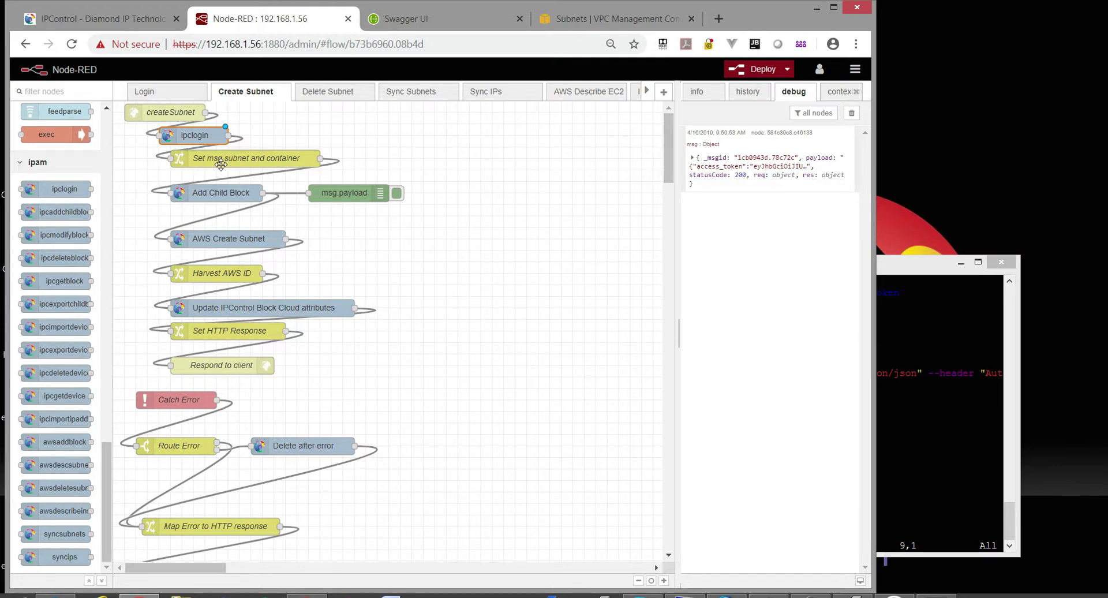
click(762, 68)
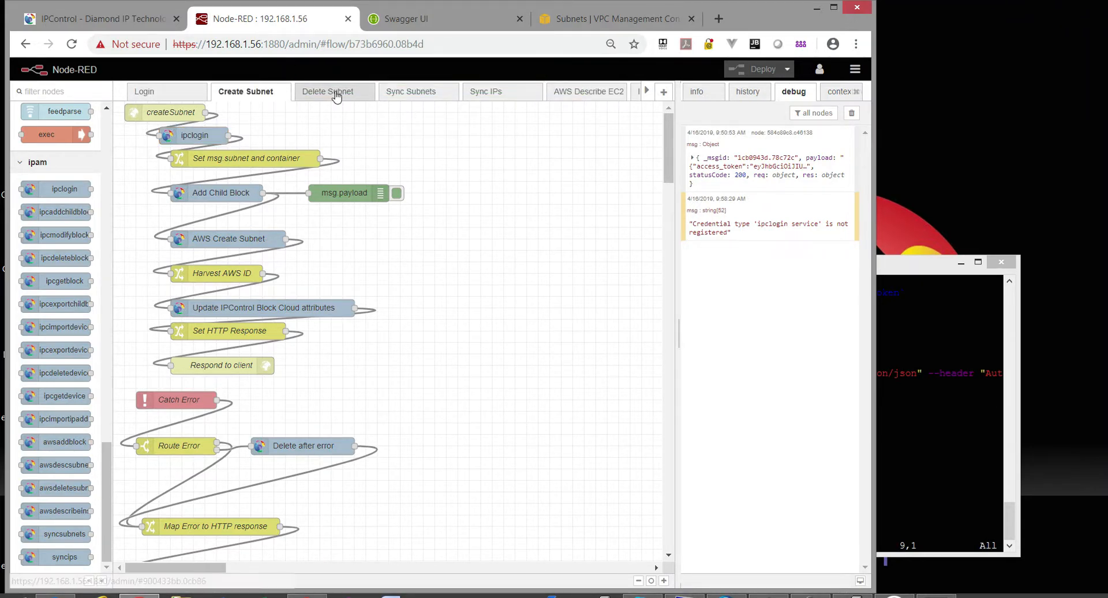
Splice an ipclogin node using the 127.0.0.1:8443 login service into the Delete Subnet flow.
click(330, 92)
drag(65, 194, 248, 156)
double_click(240, 157)
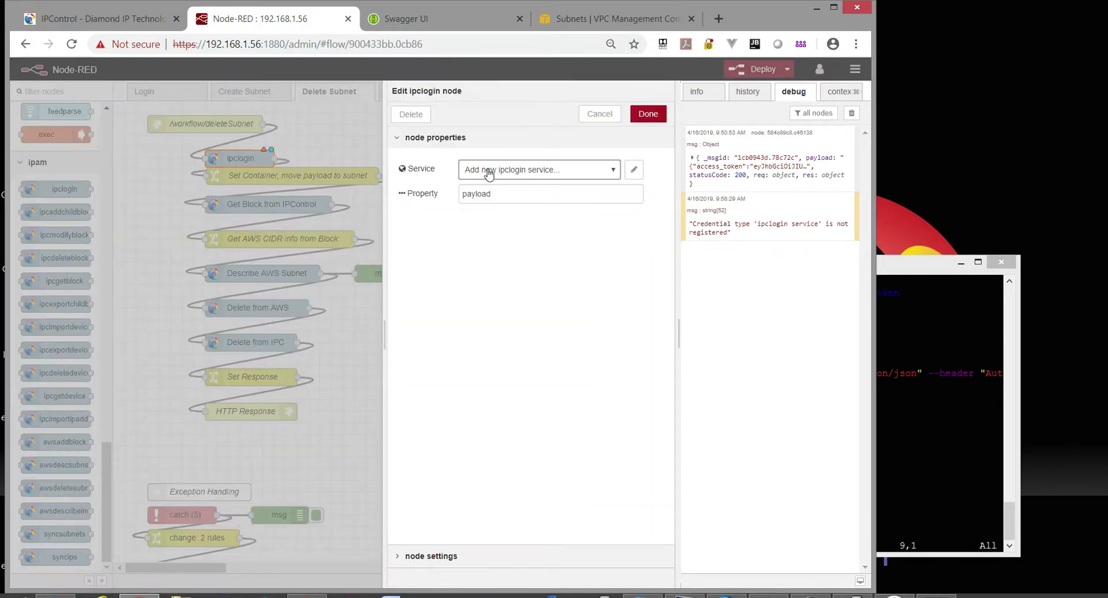
click(591, 169)
click(583, 181)
click(633, 169)
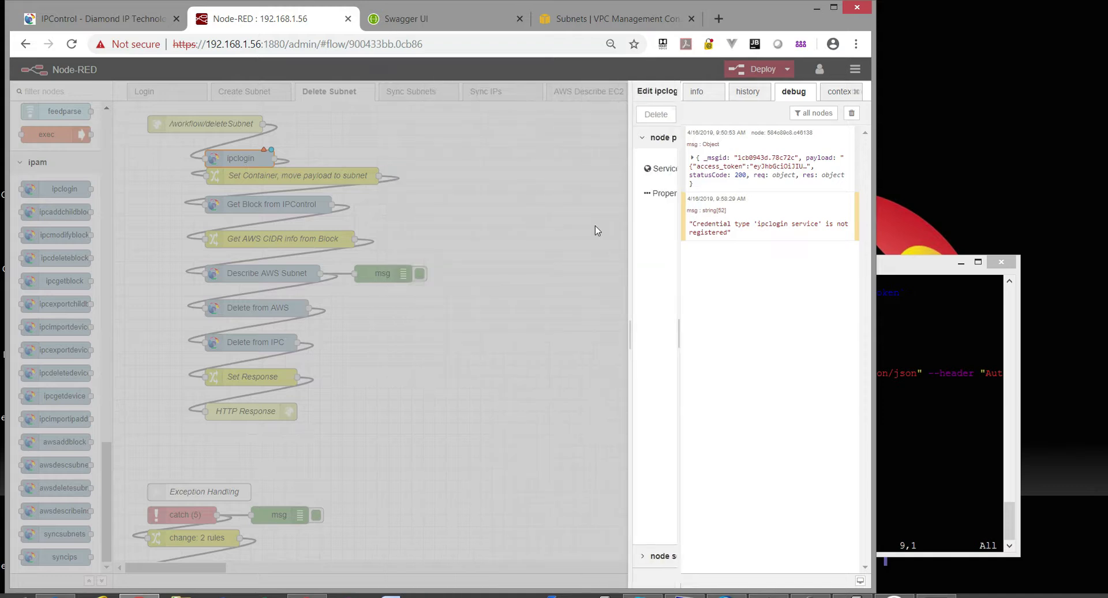
click(629, 110)
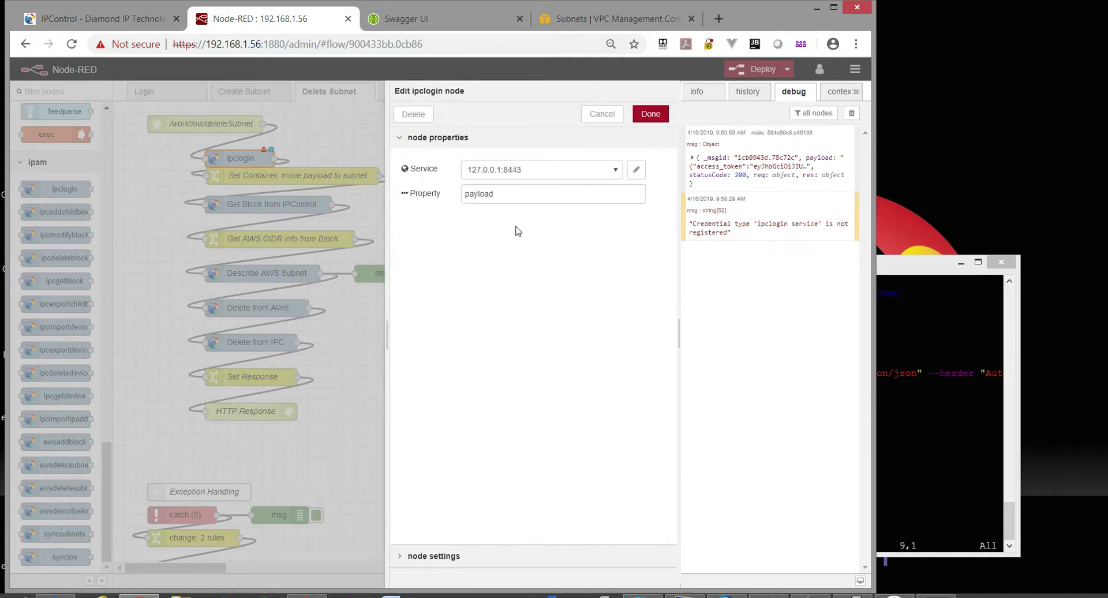
drag(514, 193, 400, 192)
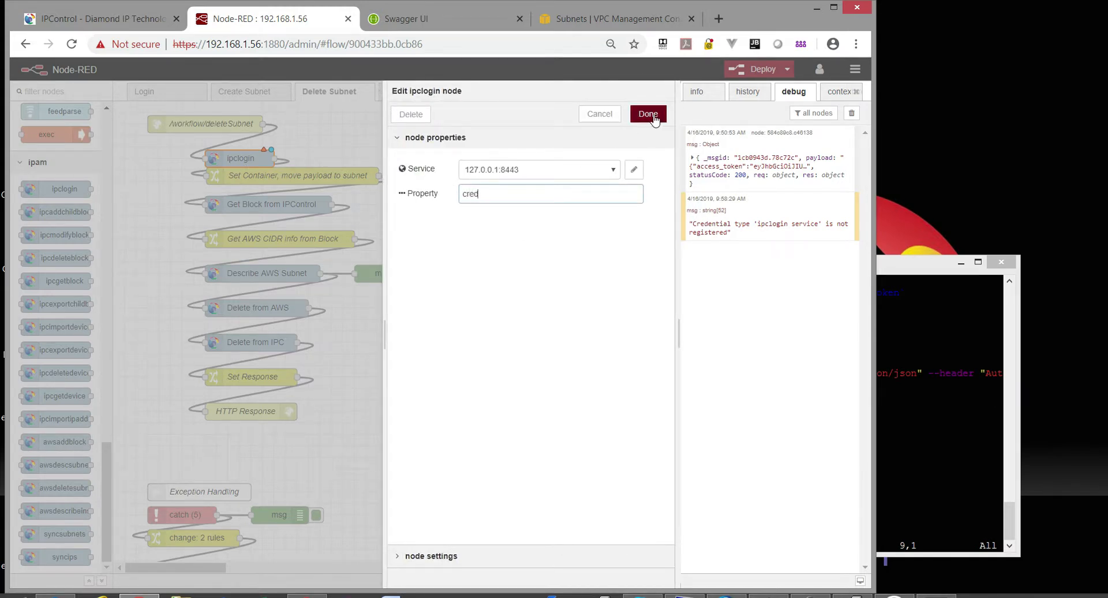
click(648, 114)
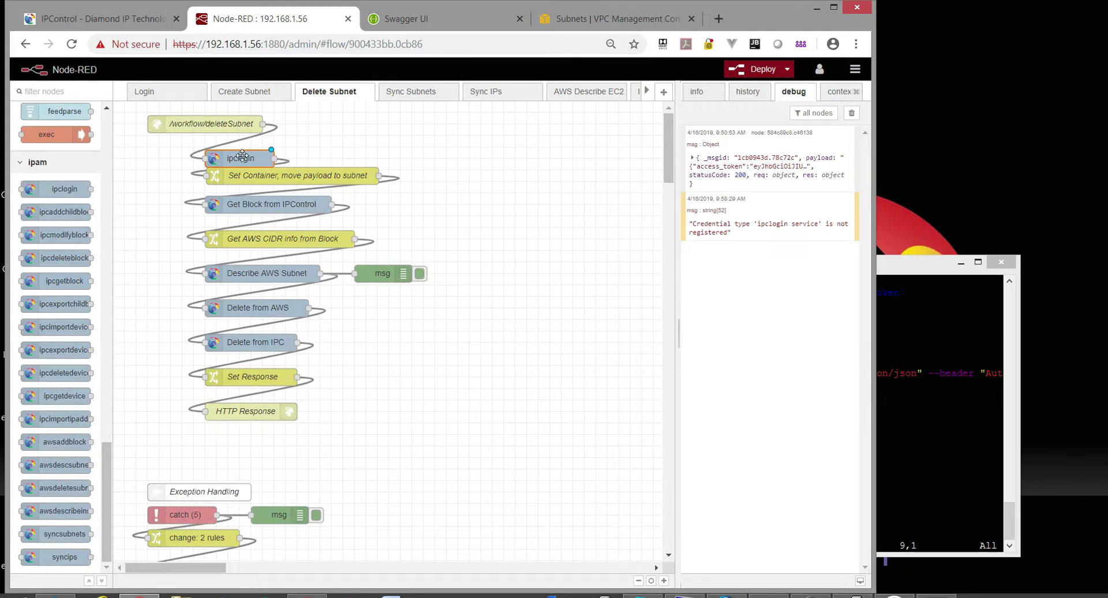
drag(242, 161, 242, 150)
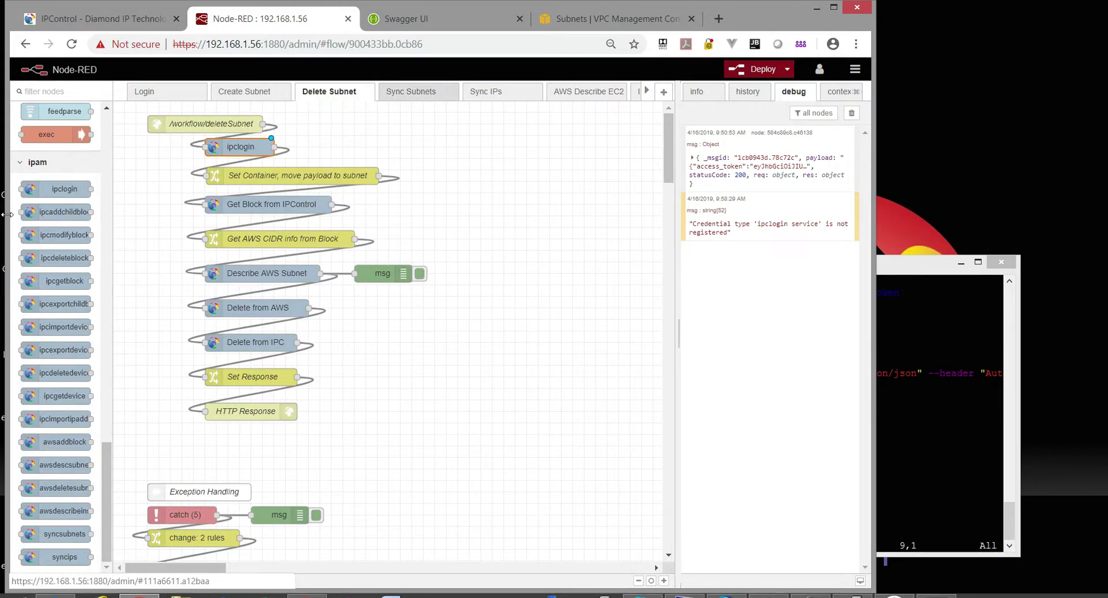
Add an ipclogin node after syncSubnets with service 127.0.0.1:8443 and property cred.
click(419, 92)
drag(101, 177, 179, 139)
double_click(181, 144)
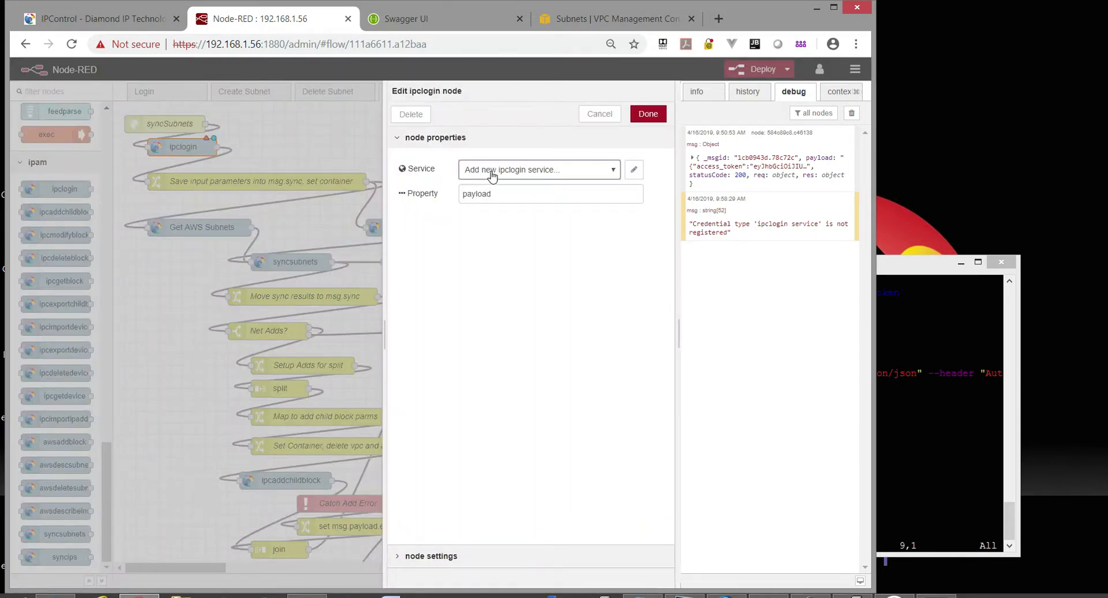
click(490, 170)
click(503, 185)
click(633, 169)
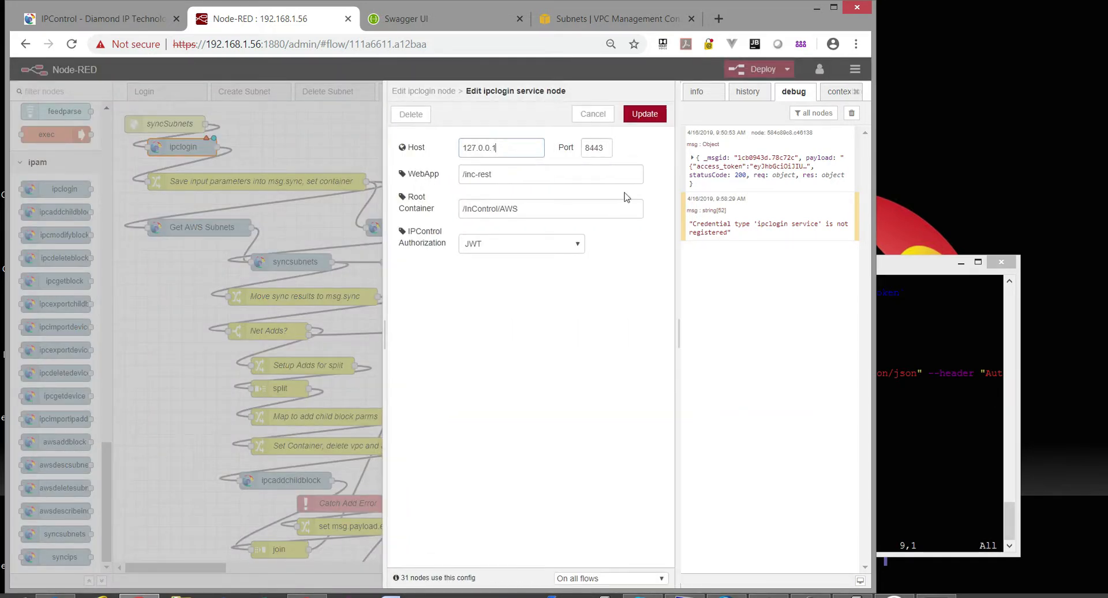
click(644, 114)
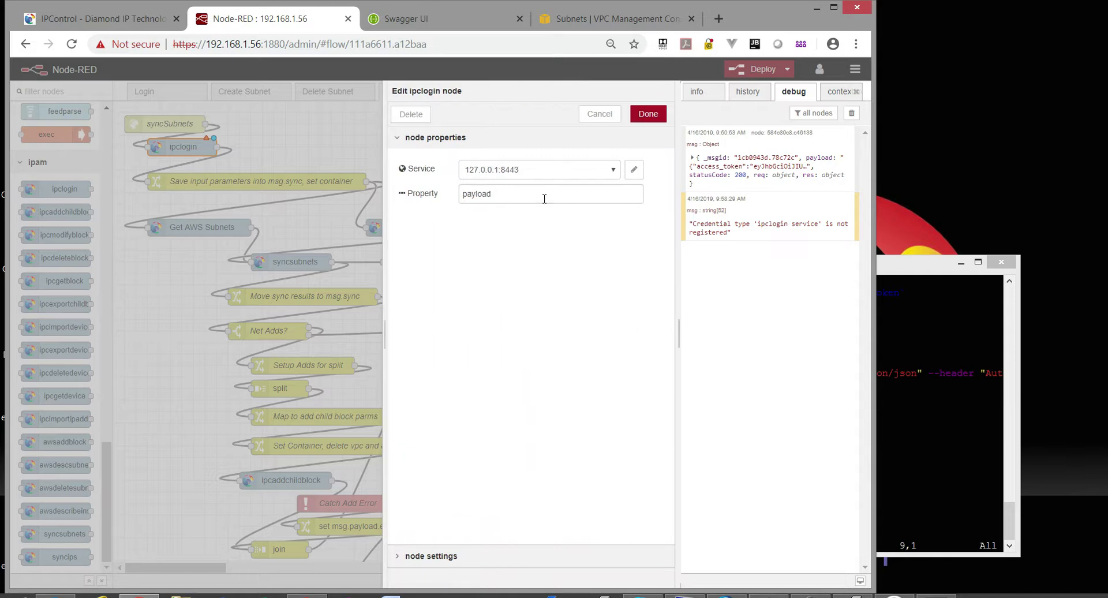
click(544, 194)
drag(544, 193, 391, 206)
text(cred)
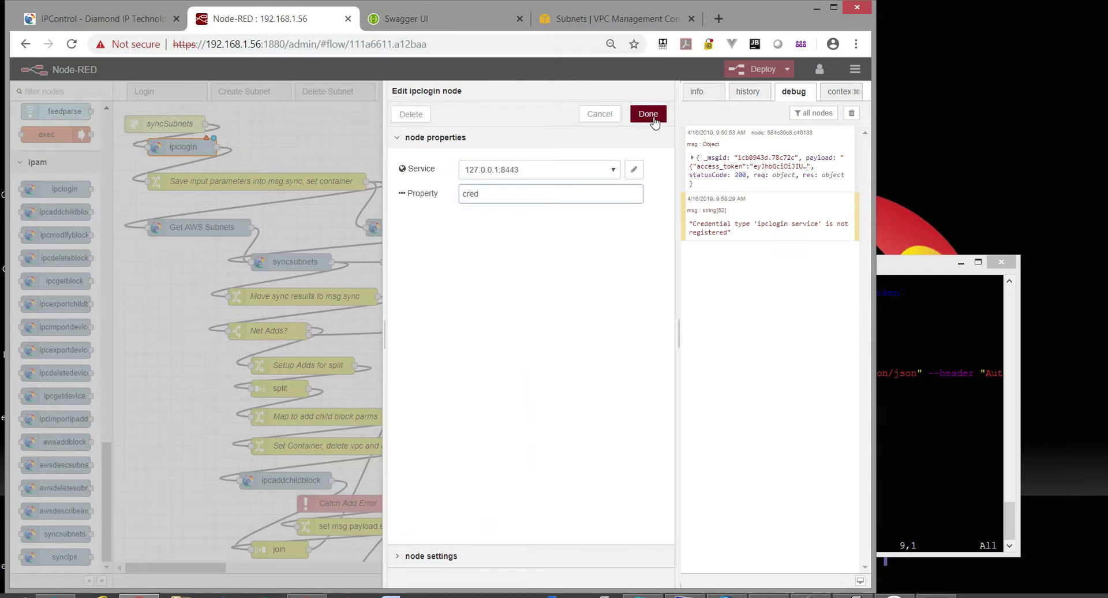
click(653, 116)
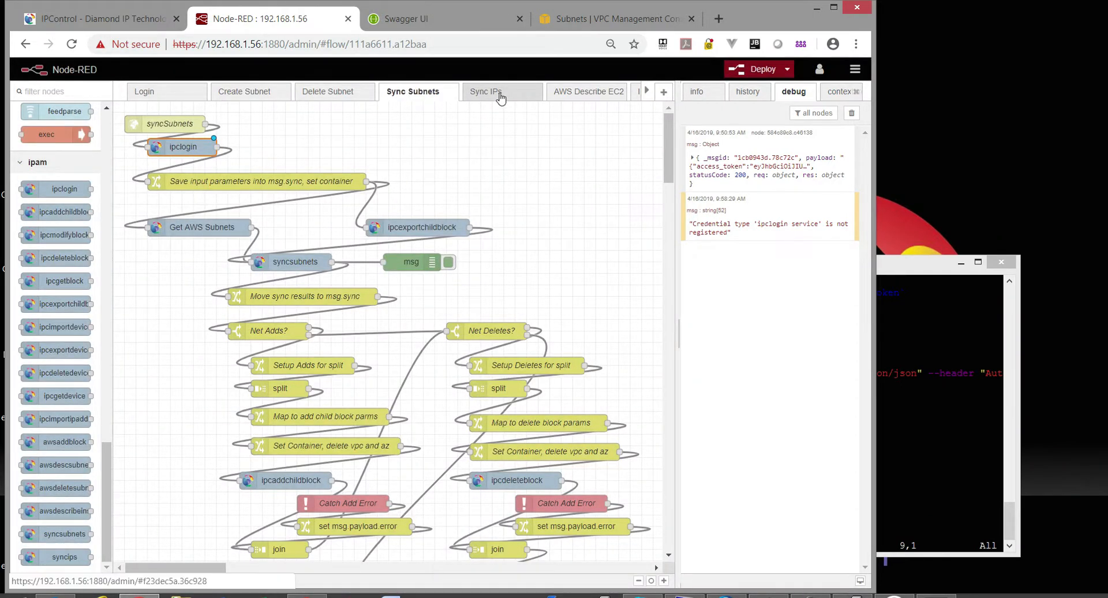
Add a 127.0.0.1:8443, cred ipclogin node after syncIPAddresses in Sync IPs, then deploy.
click(499, 93)
drag(35, 192, 206, 135)
double_click(206, 135)
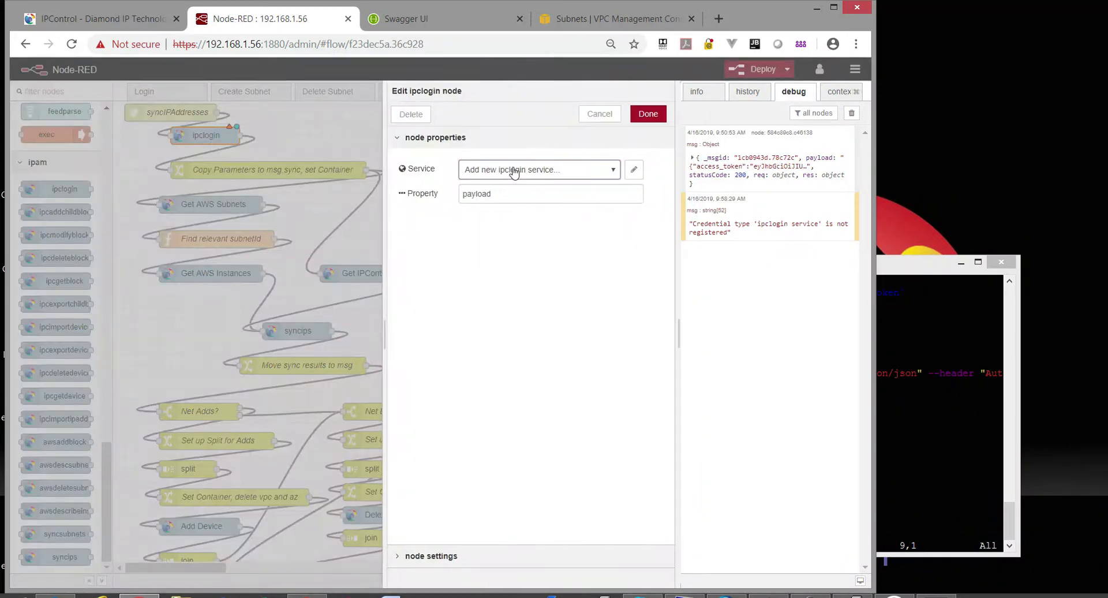
click(512, 169)
click(520, 192)
double_click(608, 192)
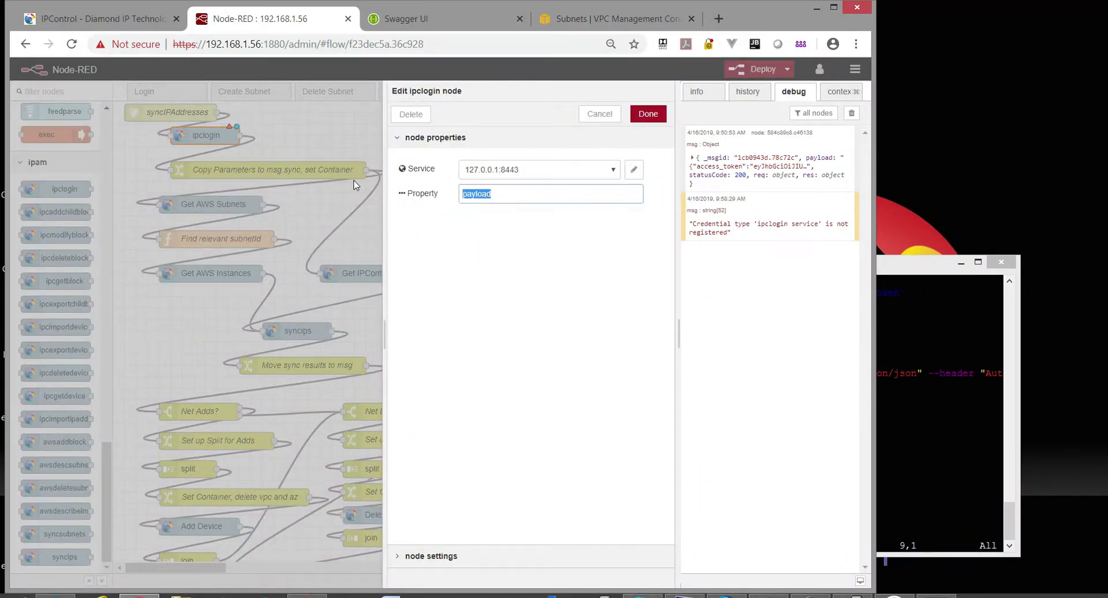
text(cred)
click(633, 169)
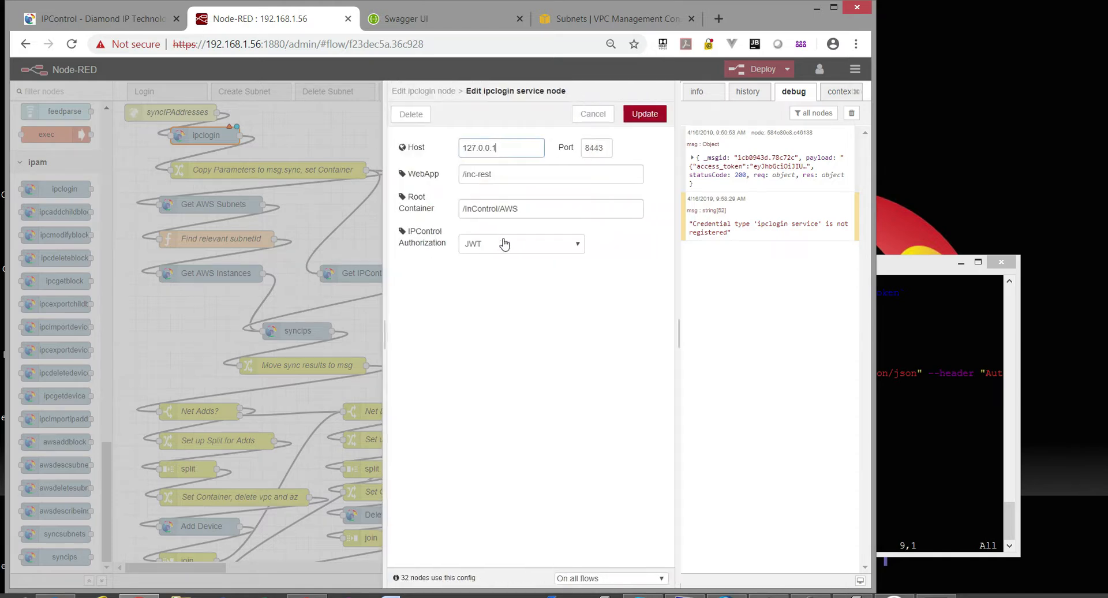
click(642, 115)
click(644, 115)
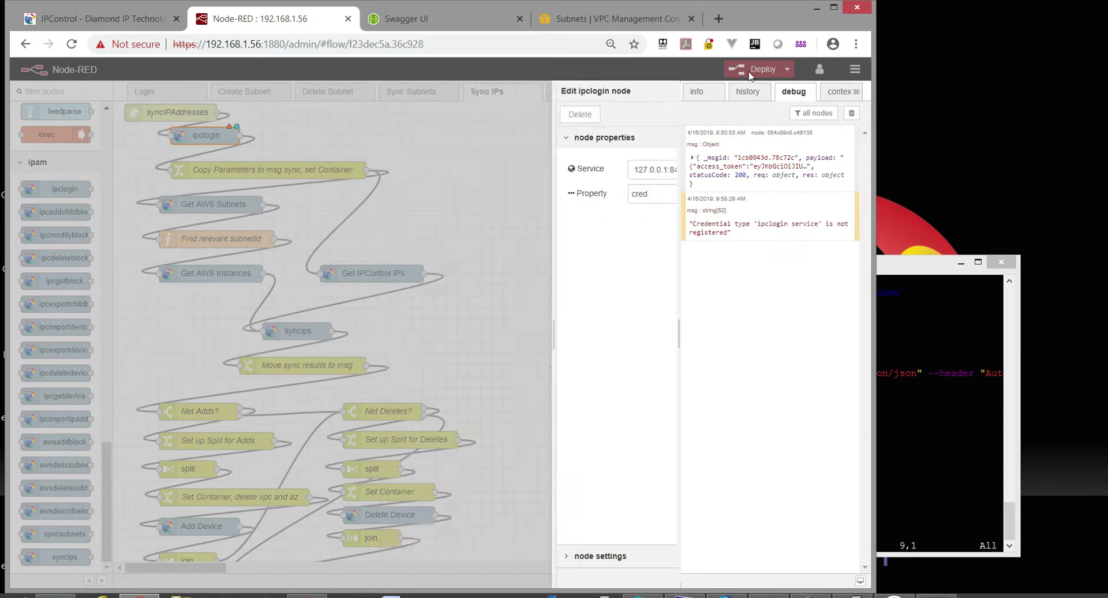
click(759, 69)
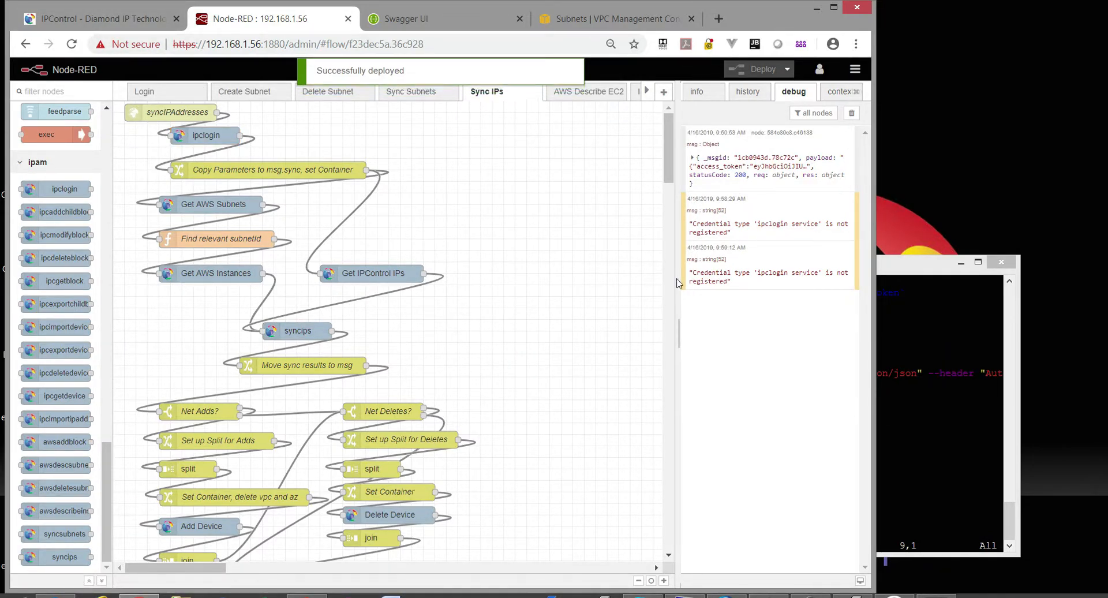
click(436, 96)
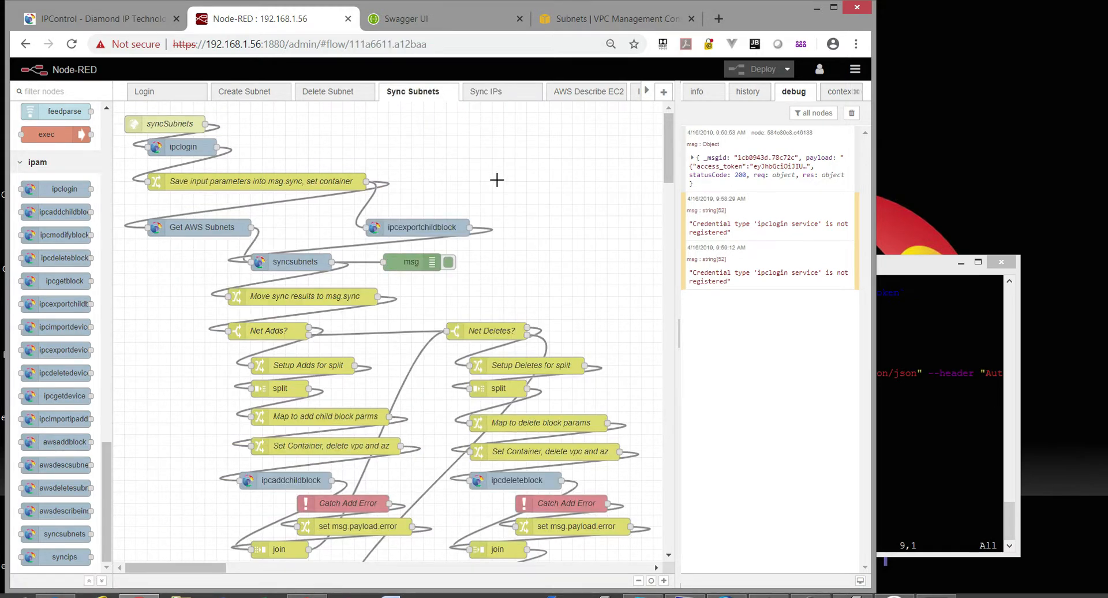
Inspect the Save input parameters rules and container expression, closing without changes.
scroll(500, 179, down, 3)
scroll(504, 181, up, 3)
click(185, 147)
double_click(232, 182)
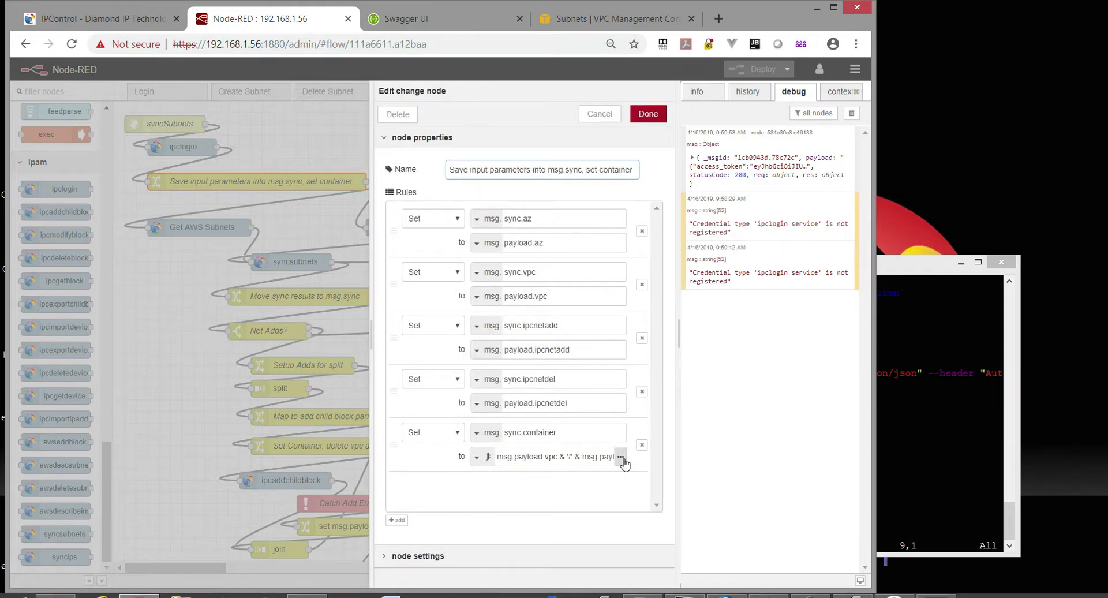
click(620, 456)
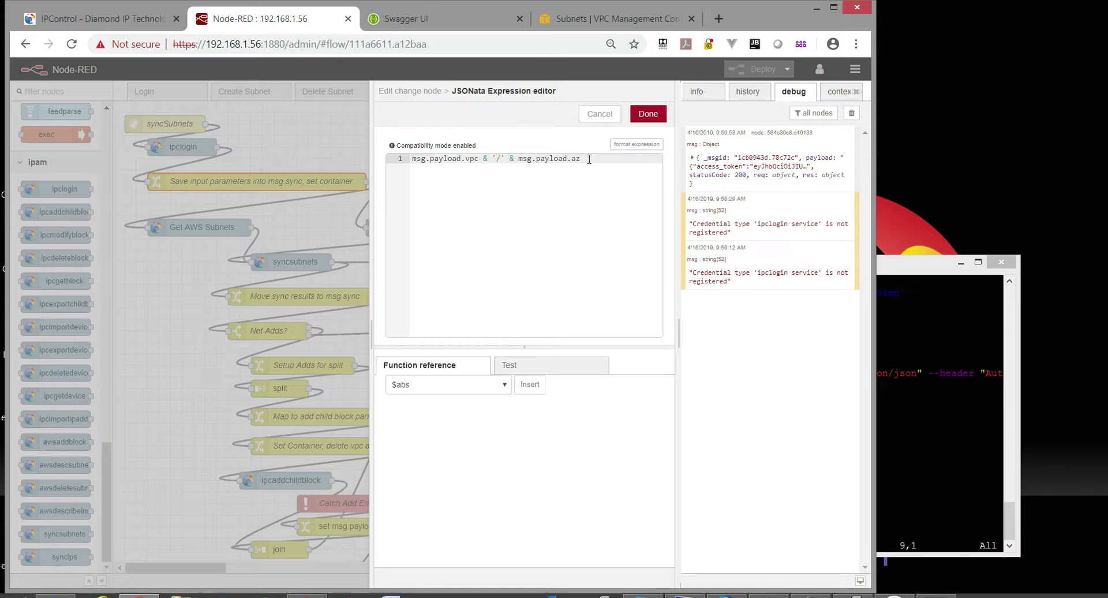
click(593, 115)
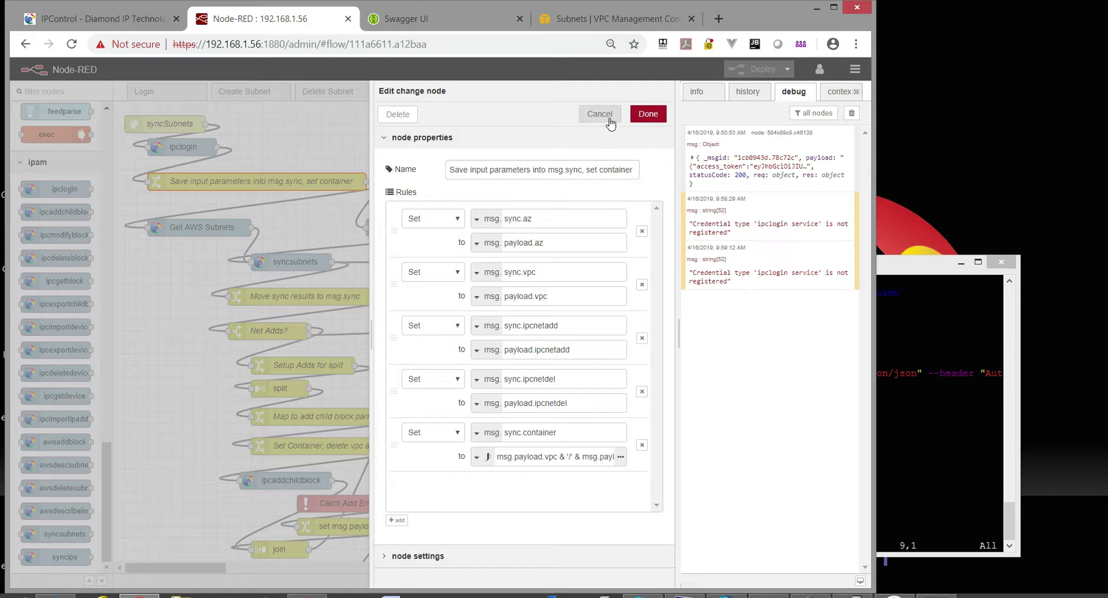
click(538, 220)
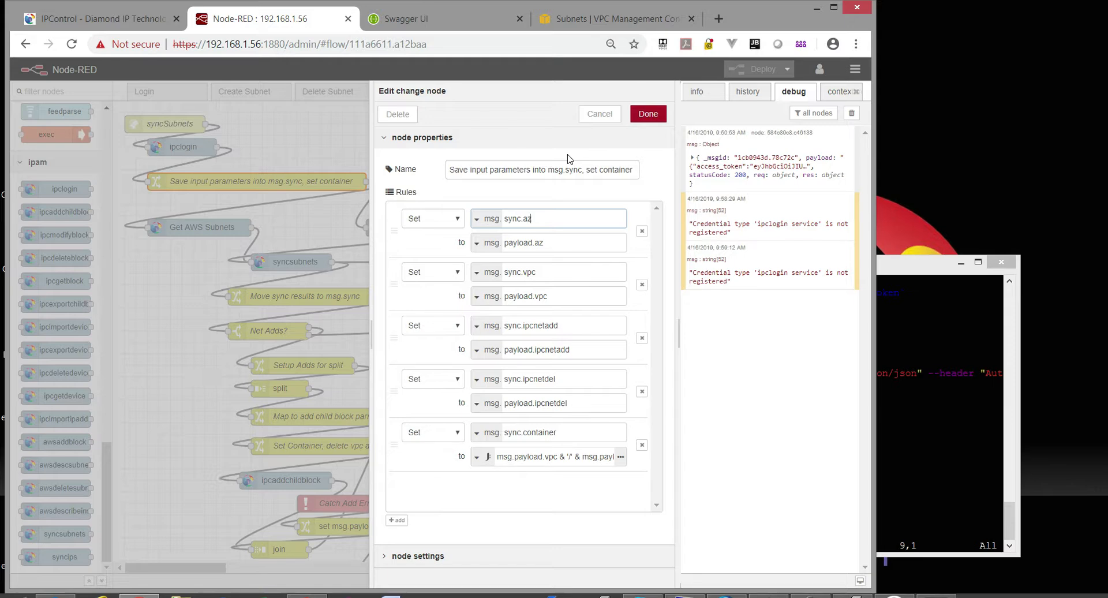
click(597, 114)
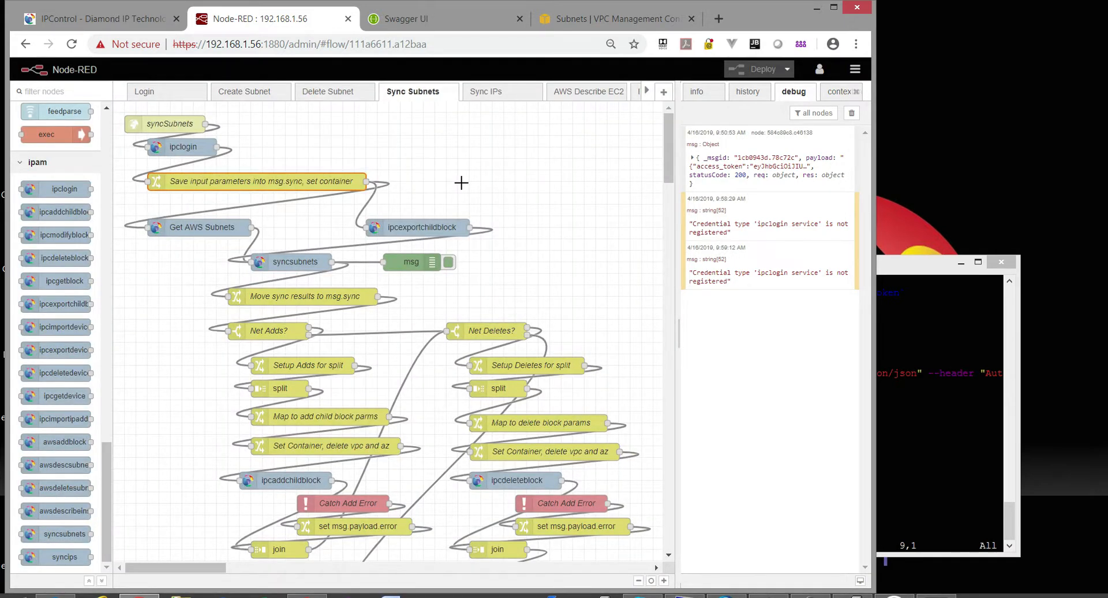
View the Get AWS Subnets and ipcexportchildblock settings, cancelling both unchanged.
click(188, 231)
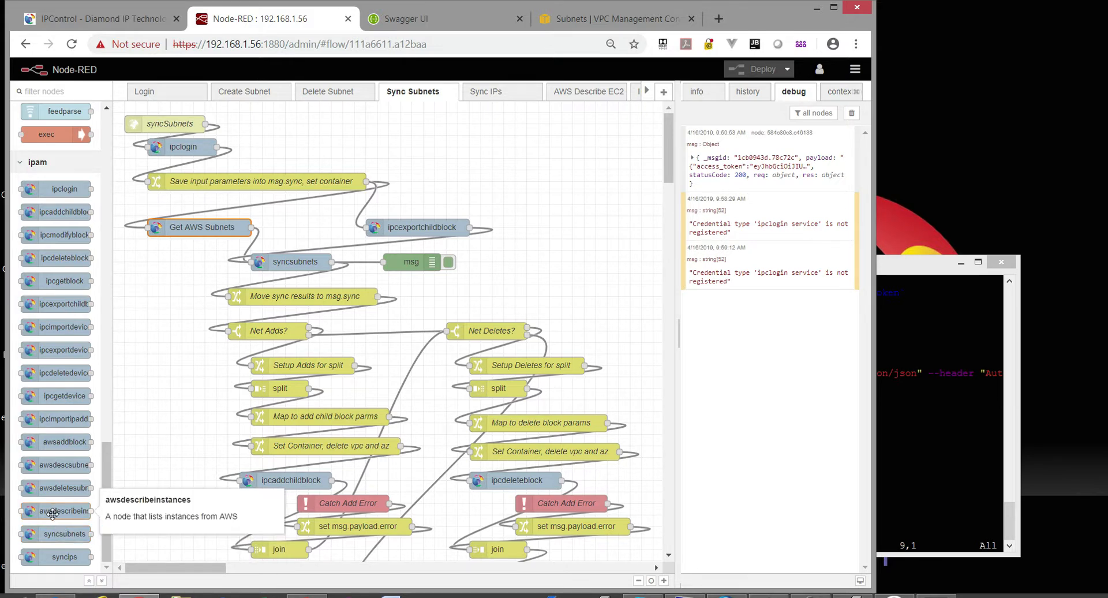
double_click(195, 227)
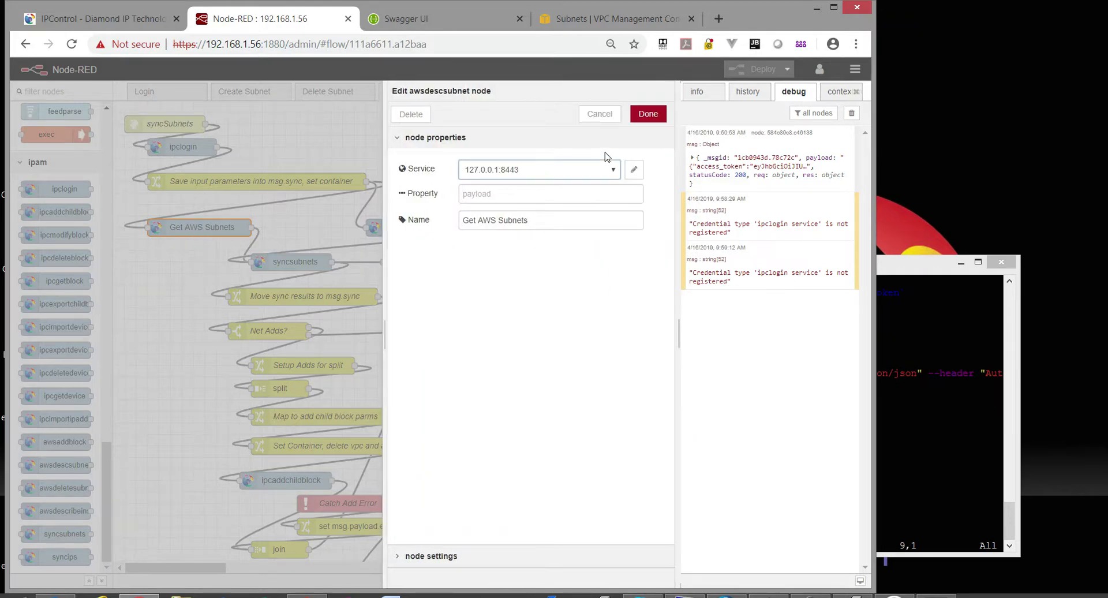
click(600, 114)
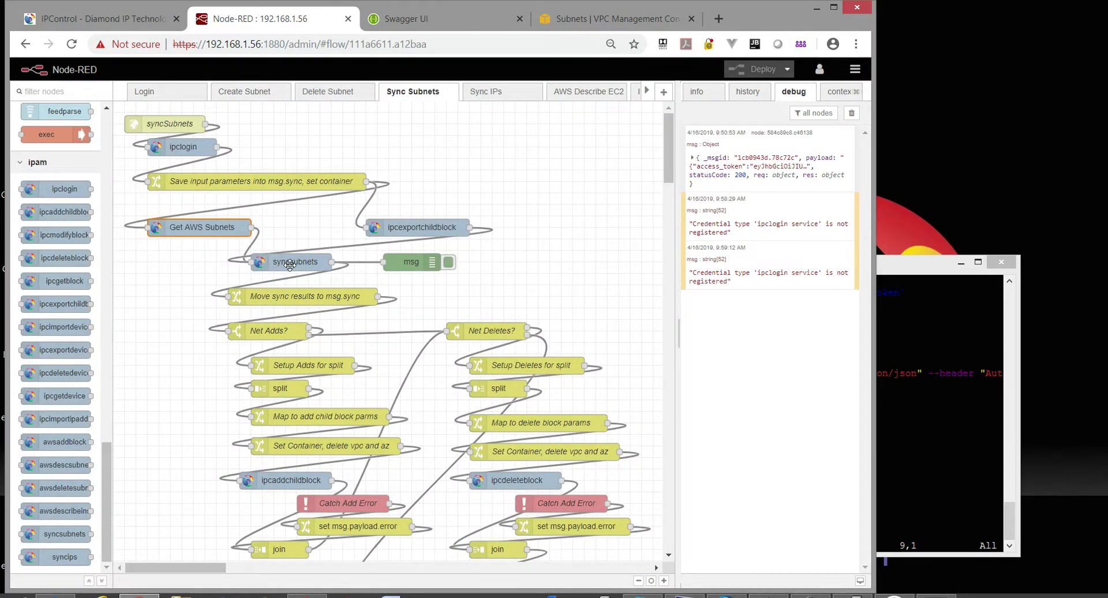
double_click(428, 228)
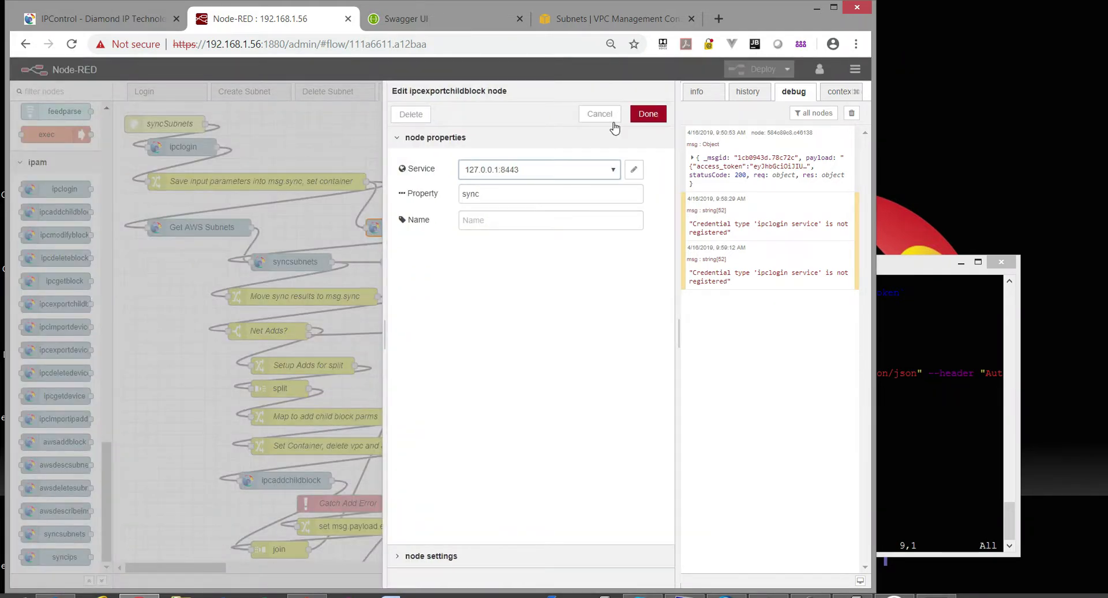
click(602, 115)
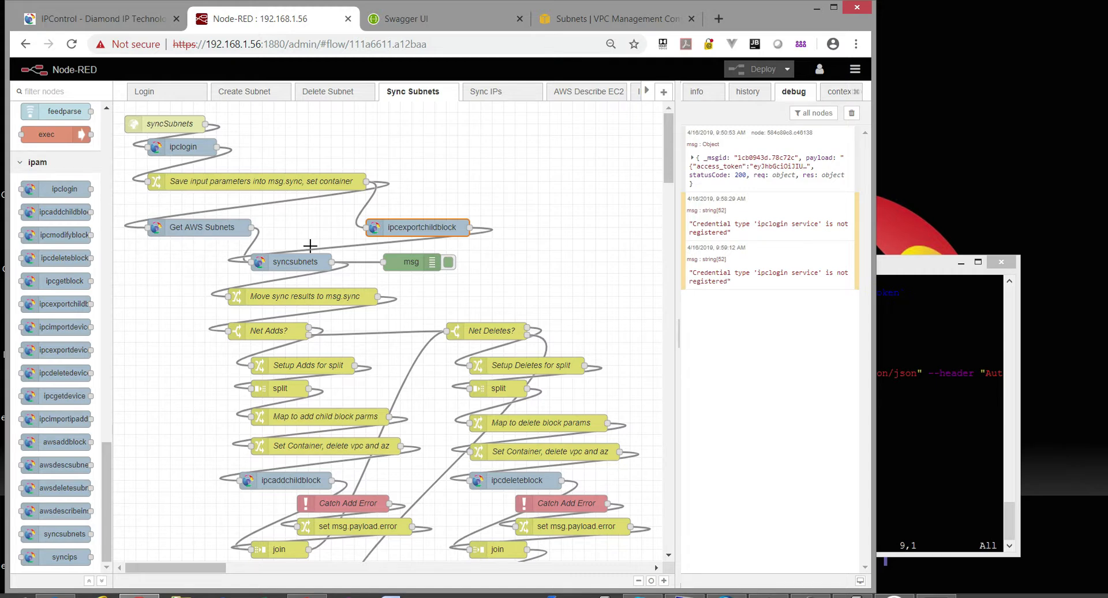
Read the syncsubnets node help, then select the Net Adds? and Move sync results nodes.
click(314, 262)
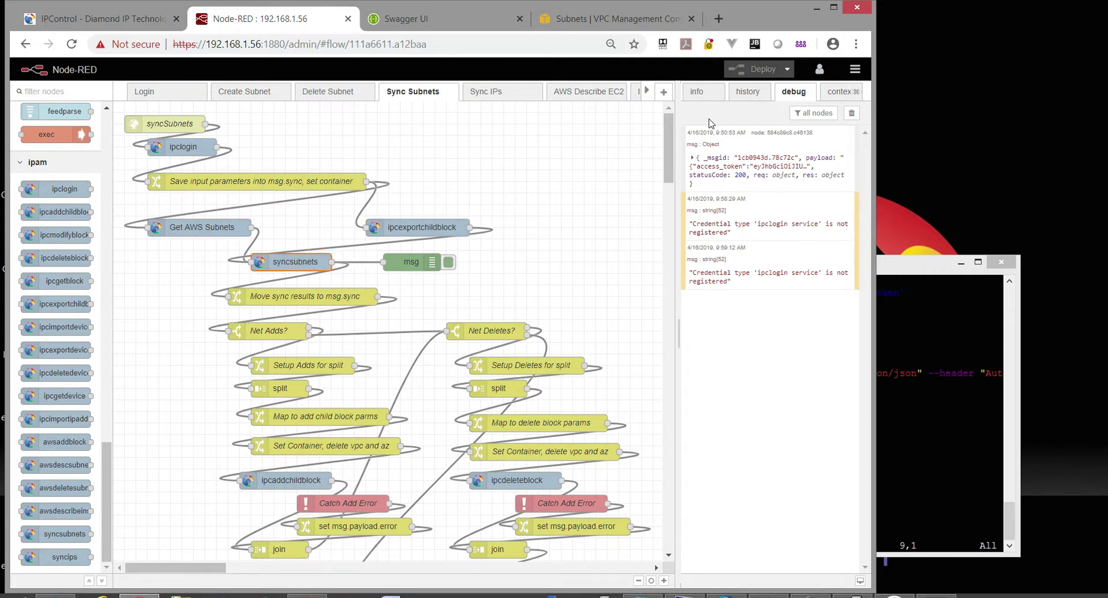
click(698, 92)
scroll(742, 399, down, 3)
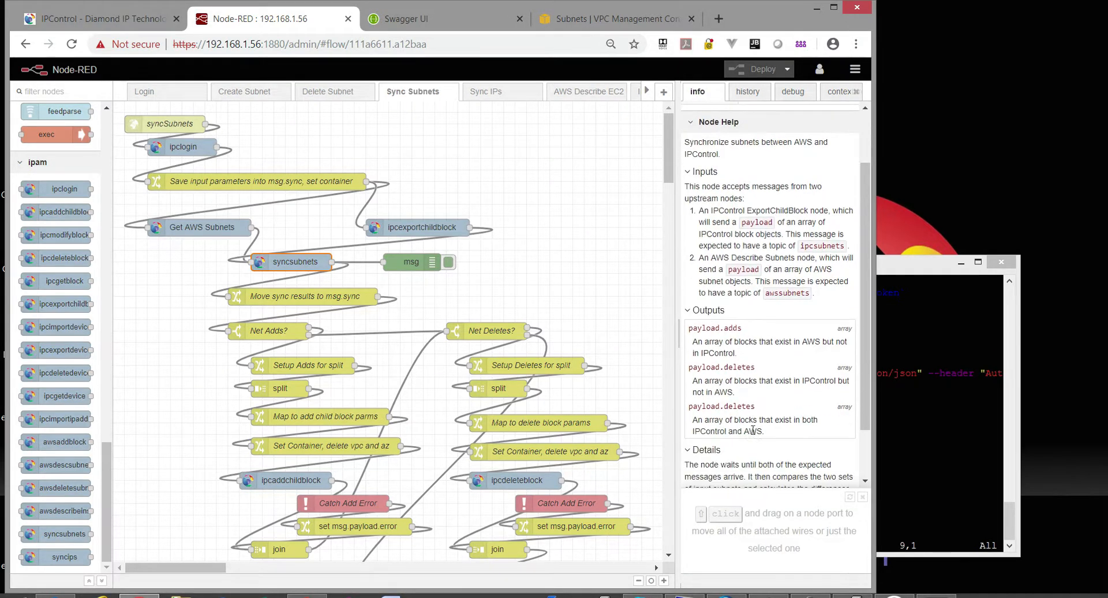
drag(770, 409, 728, 410)
scroll(579, 294, down, 3)
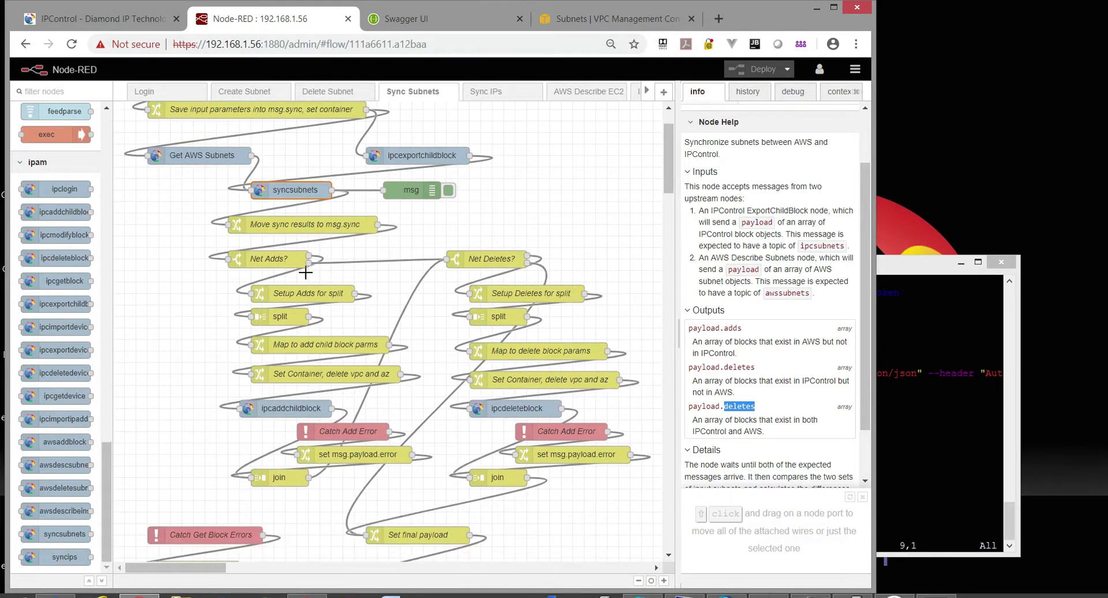
click(264, 265)
click(270, 230)
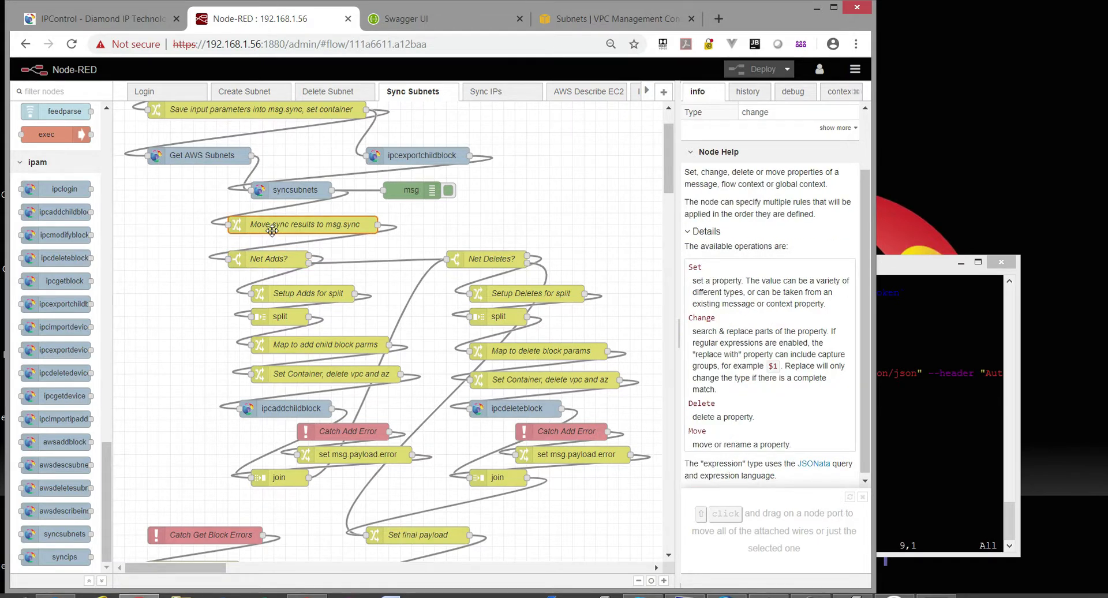
click(280, 264)
click(284, 229)
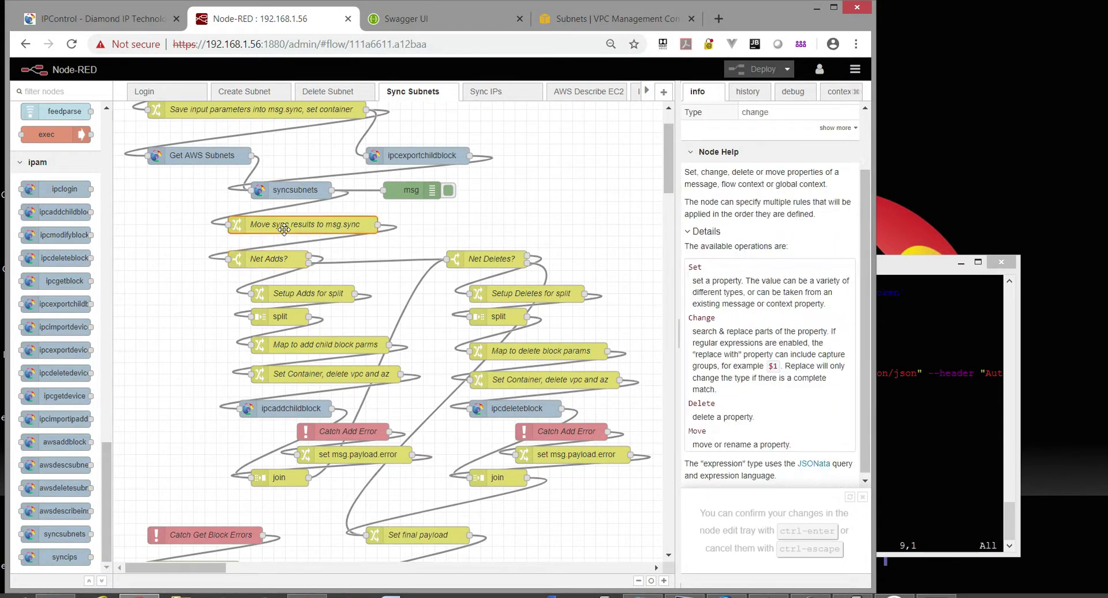
Review the Move sync results rule copying payload.adds to sync.adds, closing without saving.
double_click(314, 223)
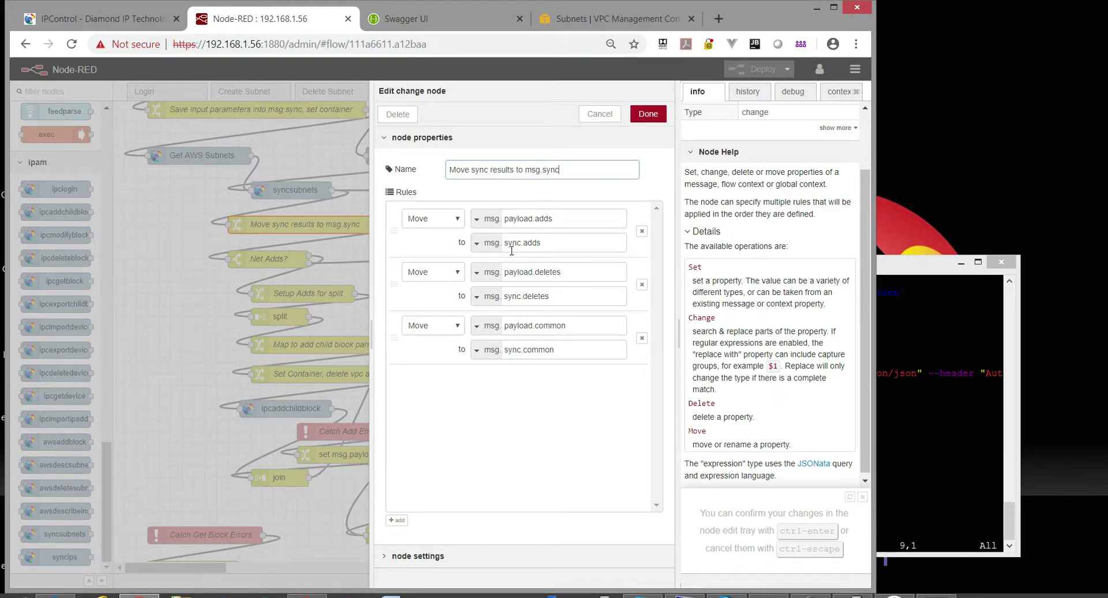
click(551, 242)
click(556, 216)
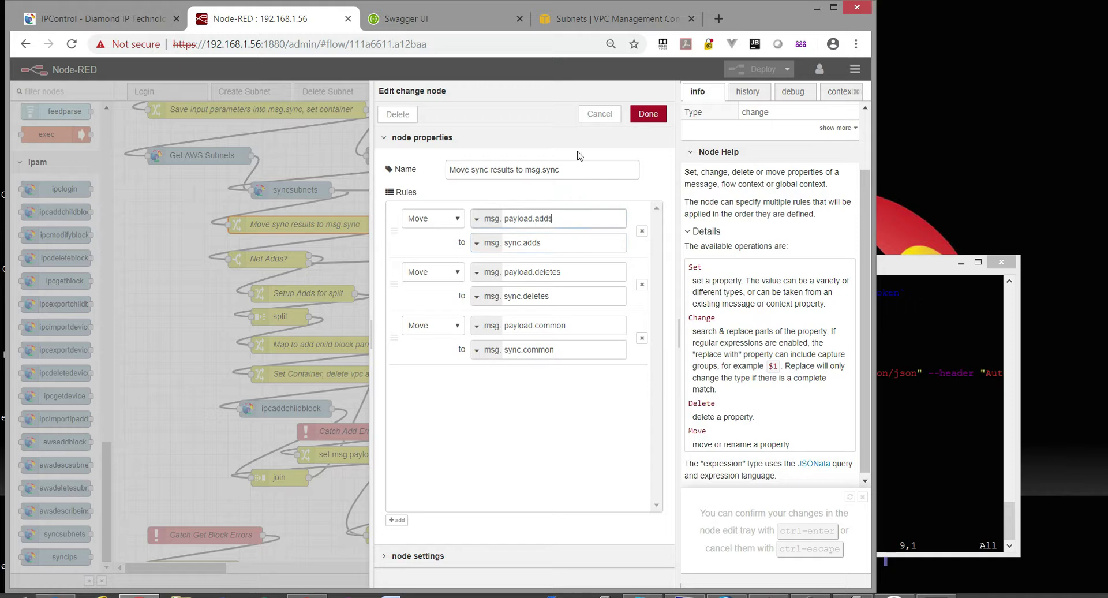
click(607, 117)
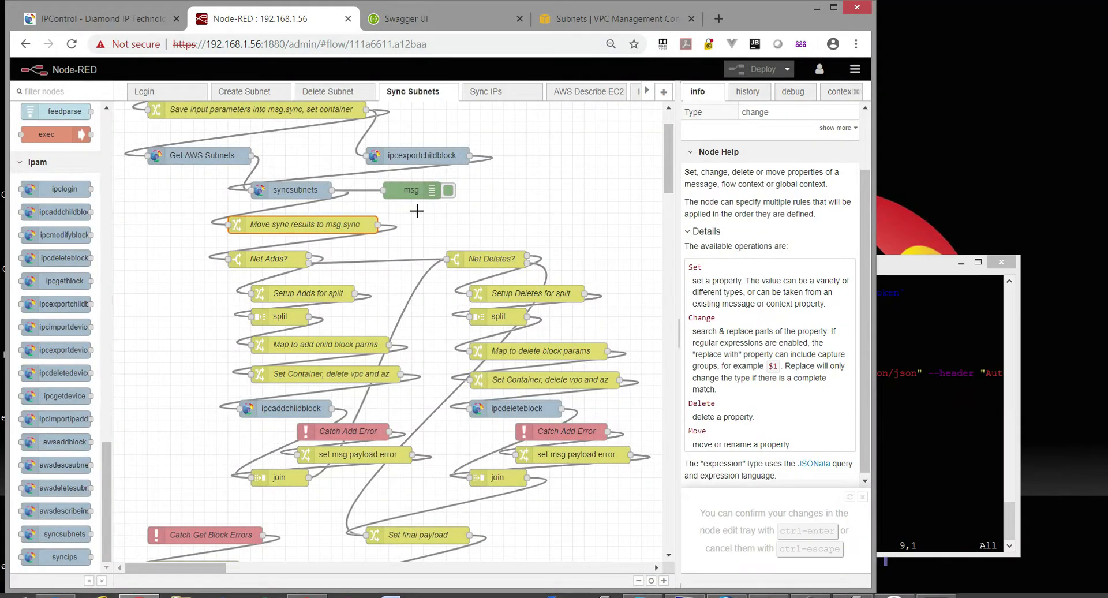
Examine the Net Adds? switch's $exists expression, then close both editors unchanged.
double_click(273, 258)
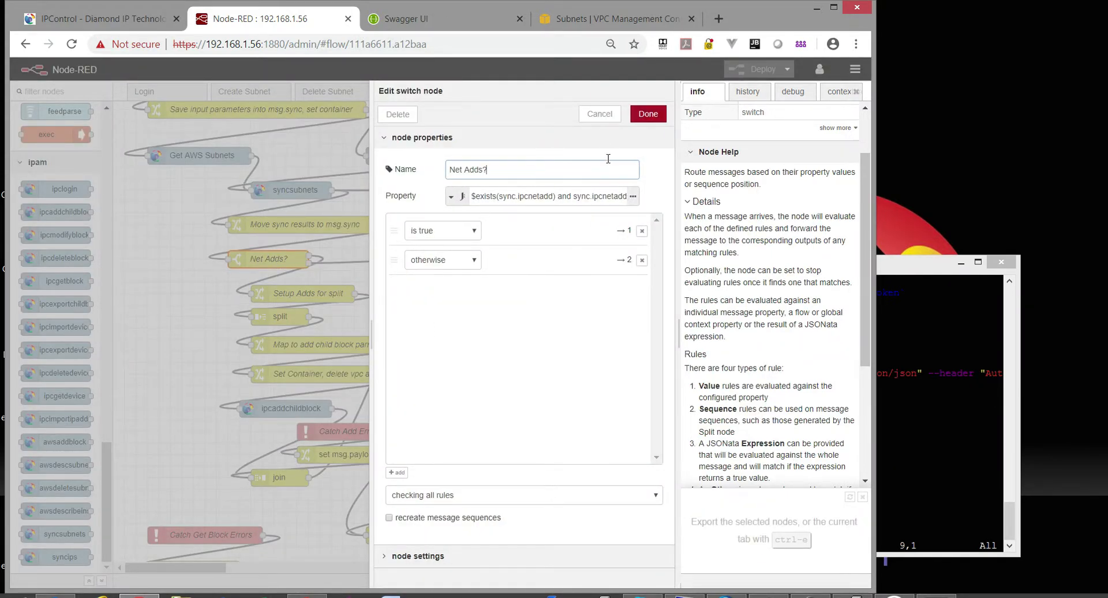
click(633, 196)
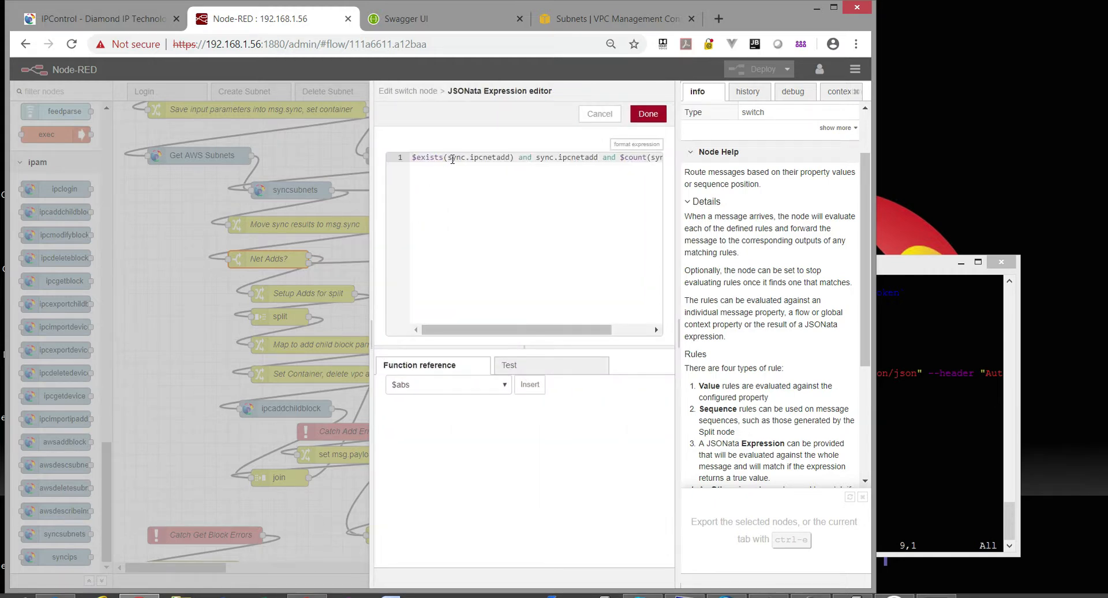
drag(452, 158, 500, 157)
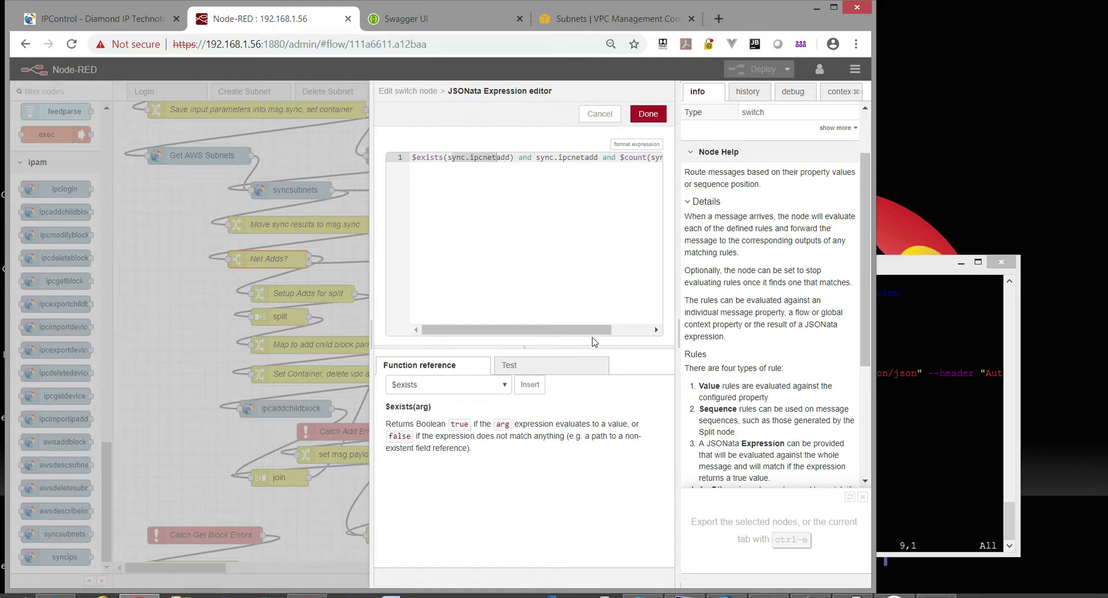
drag(592, 338, 473, 332)
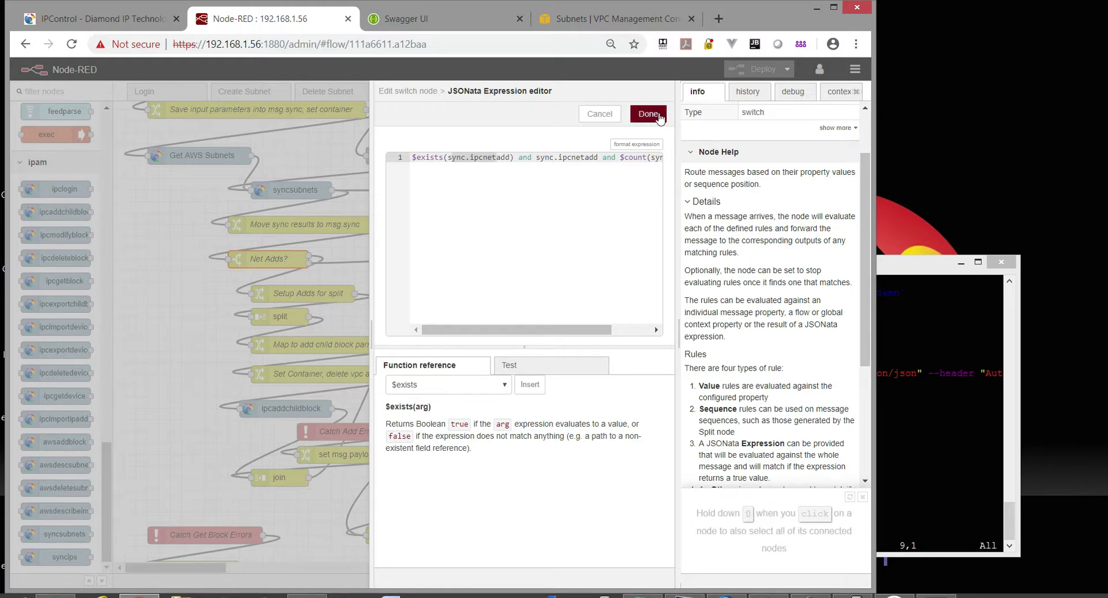
click(596, 116)
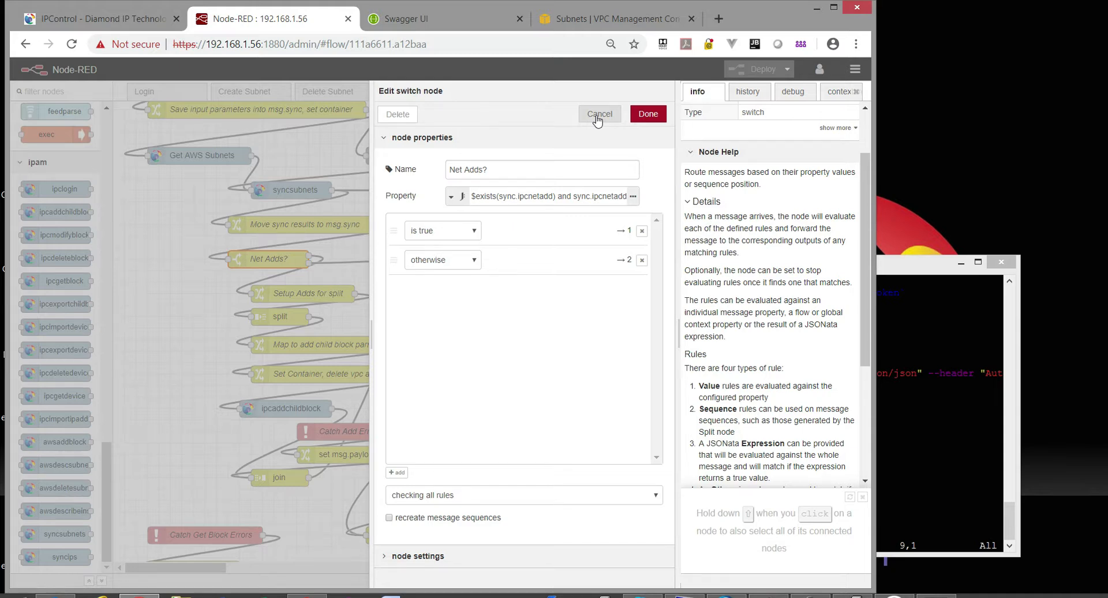
click(598, 115)
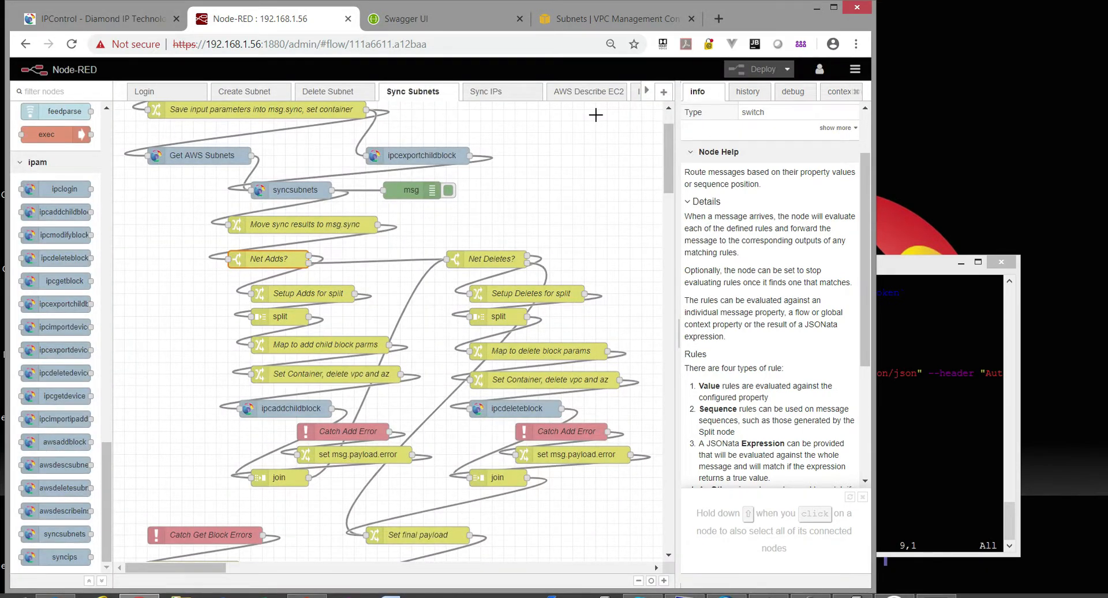
click(545, 208)
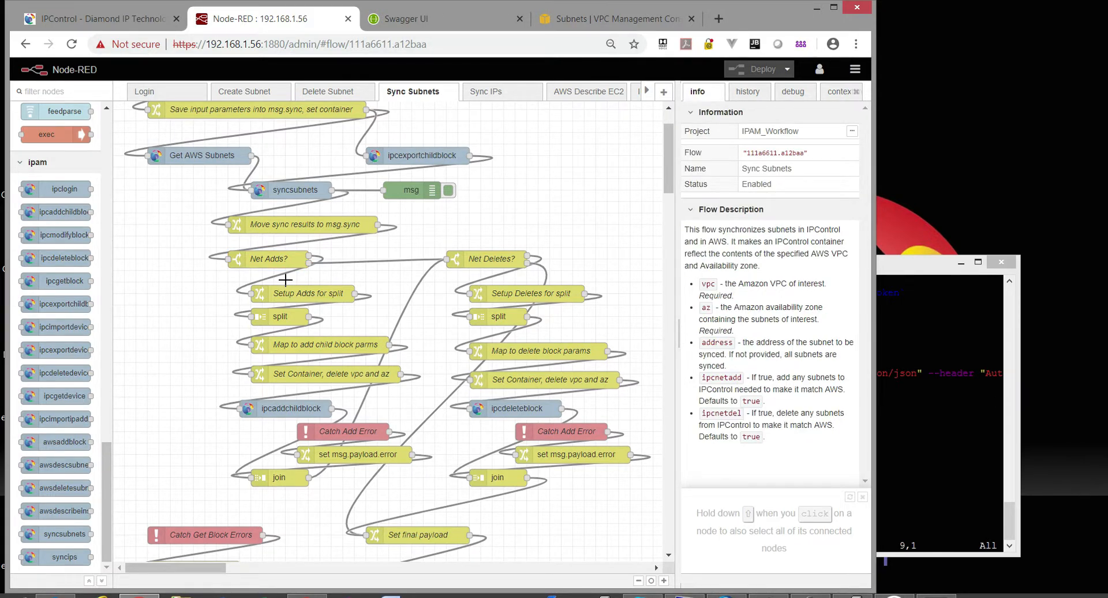
scroll(284, 278, down, 3)
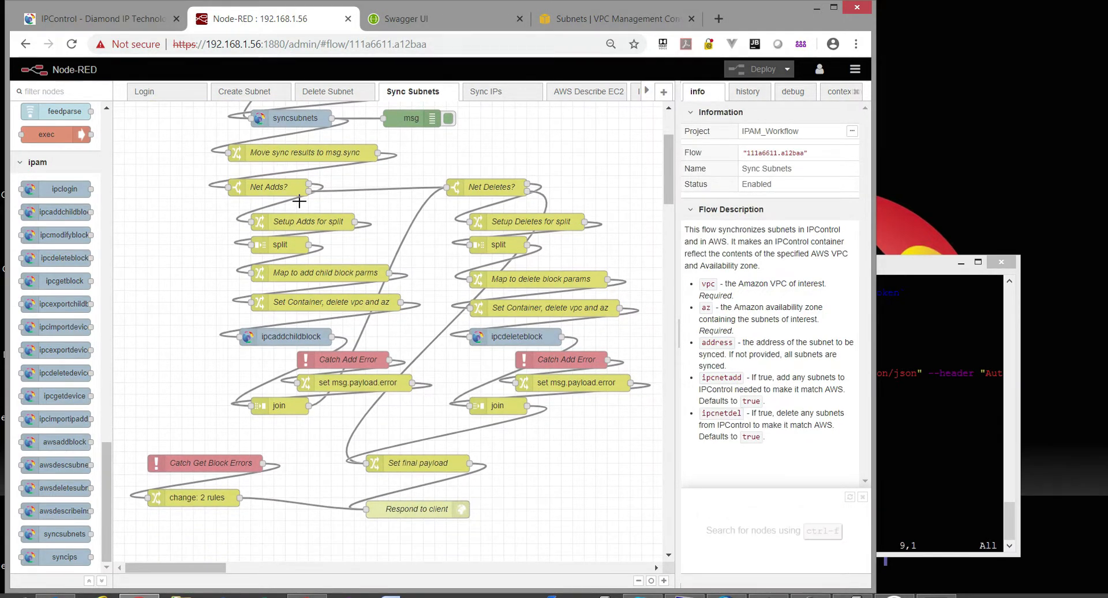
click(279, 245)
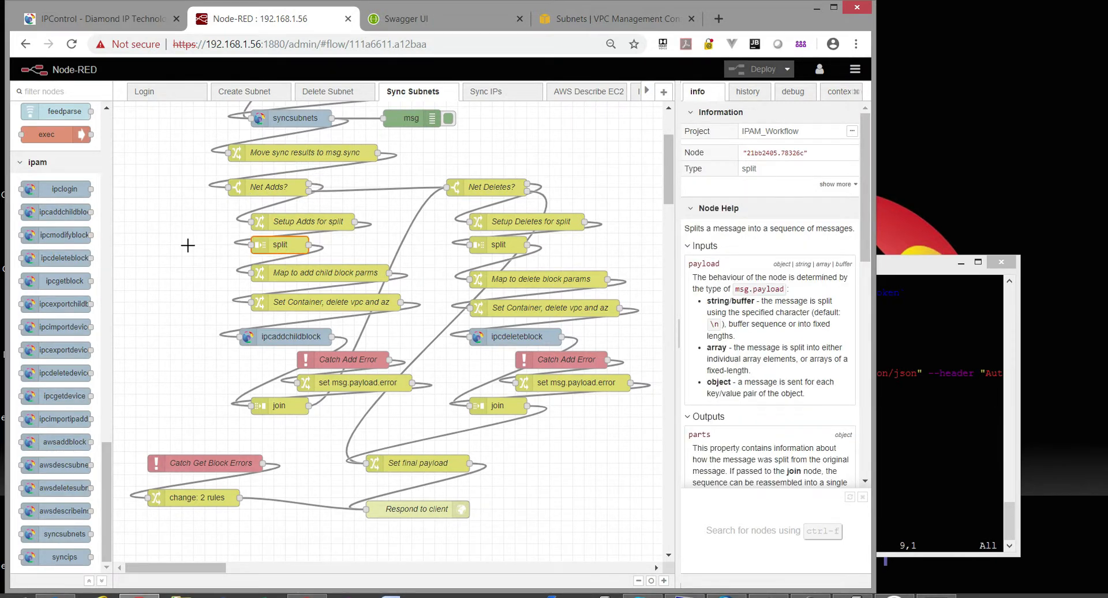
click(304, 277)
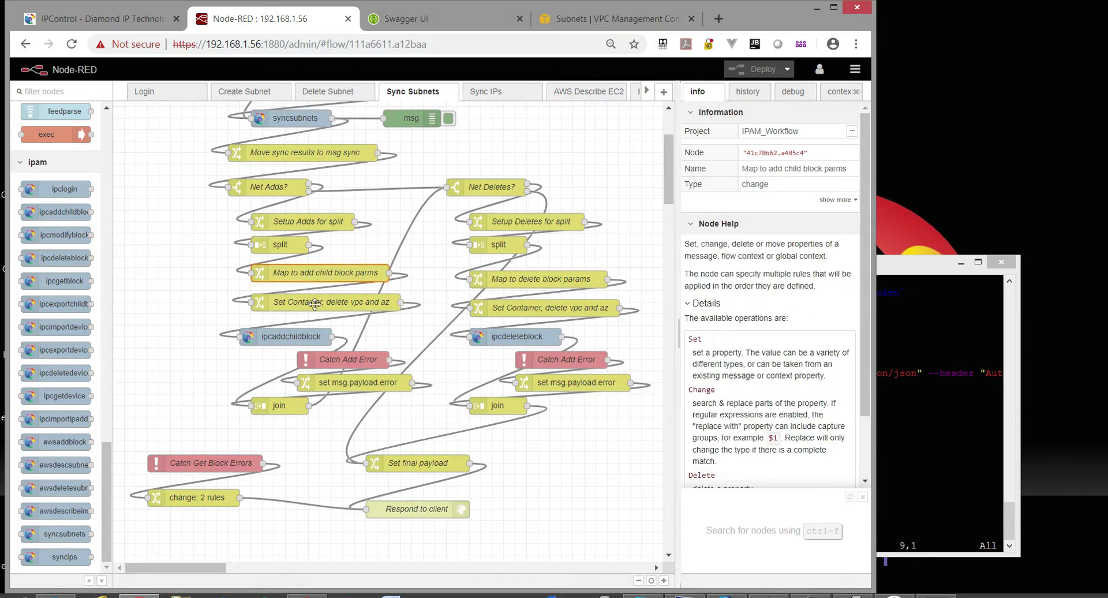
double_click(323, 274)
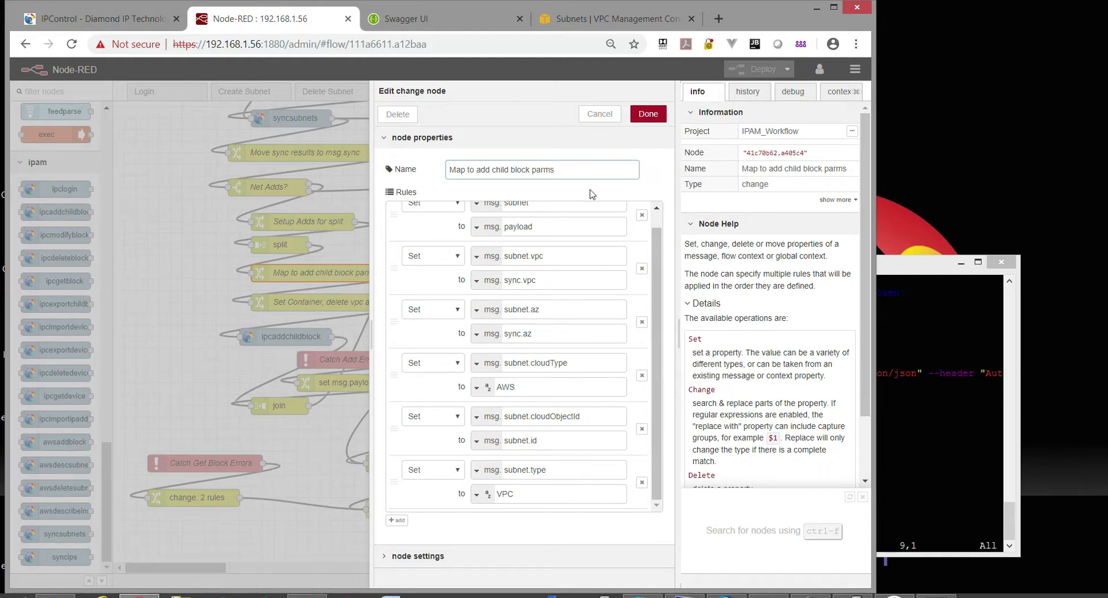
click(600, 113)
click(280, 338)
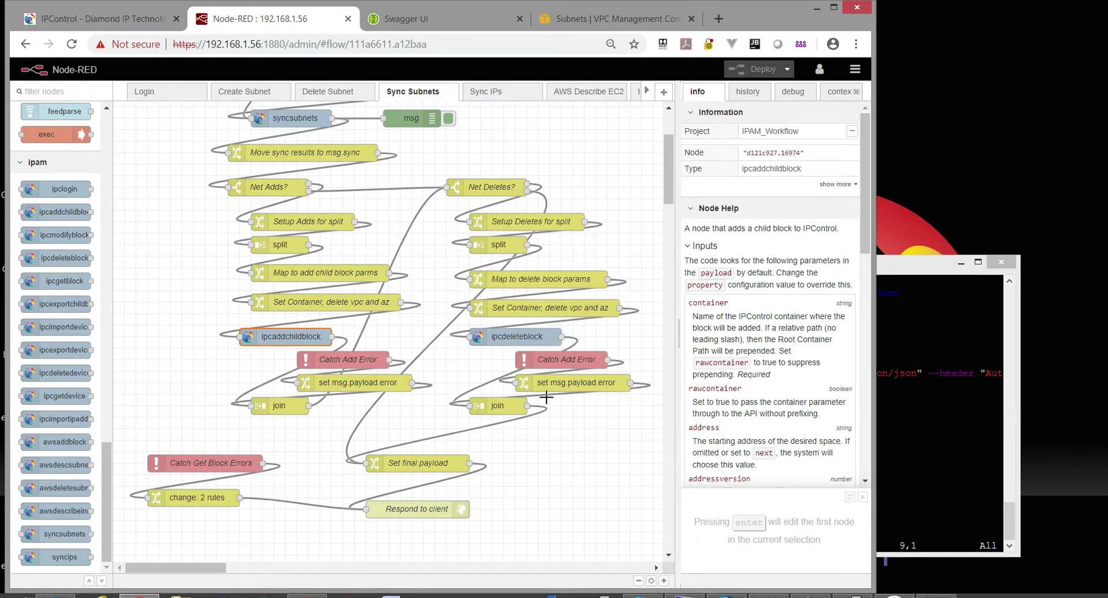
scroll(549, 401, up, 3)
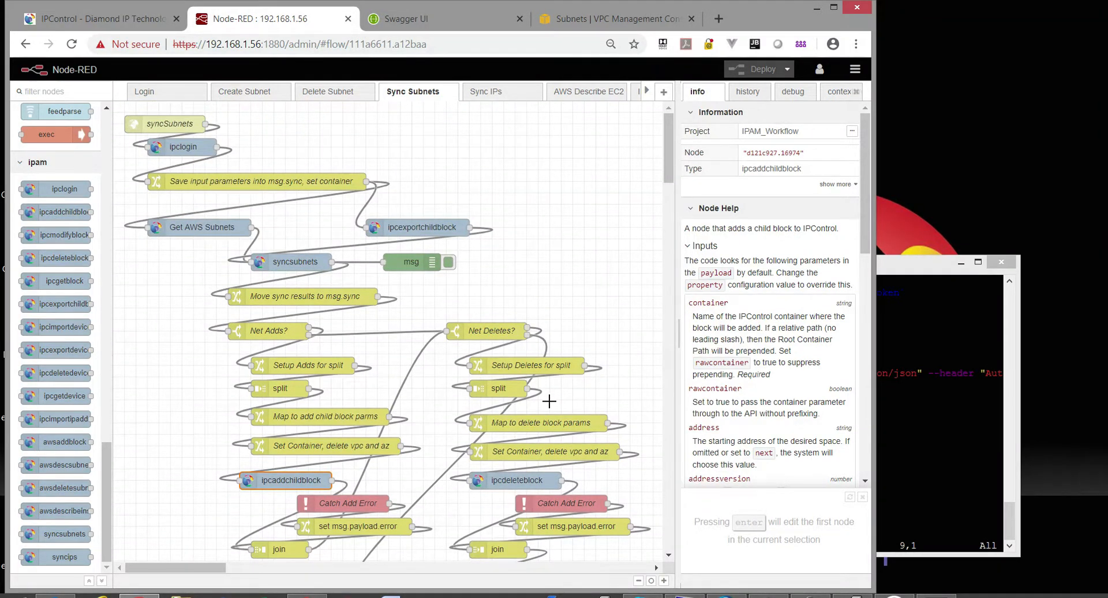
scroll(548, 401, down, 5)
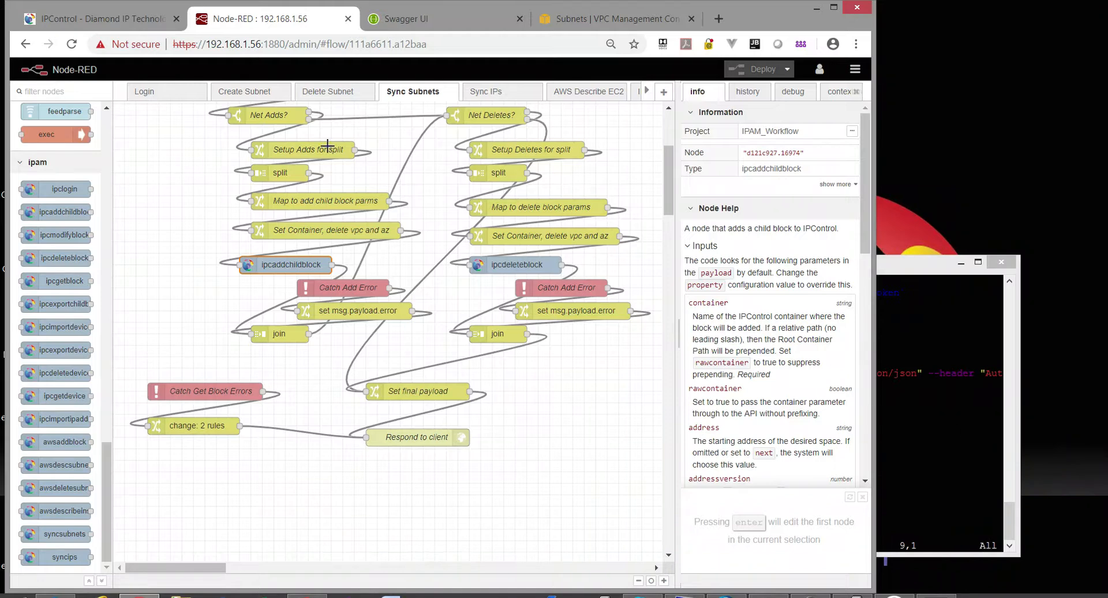
Quit vi with :q, list the files, and run sh syncSubnetsAws.sh in PuTTY.
click(98, 18)
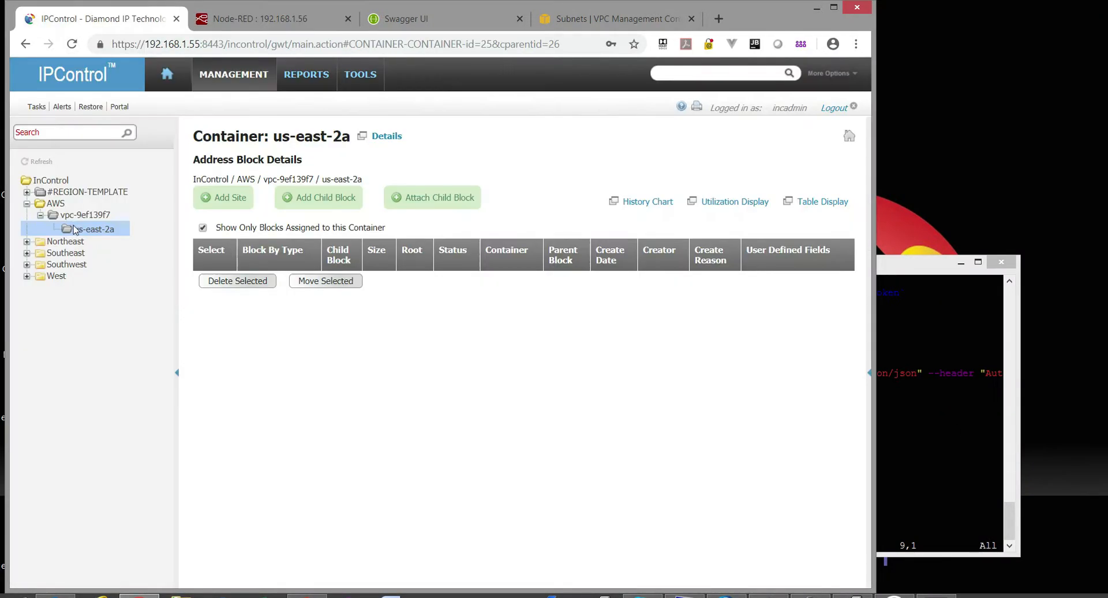
click(262, 19)
click(934, 364)
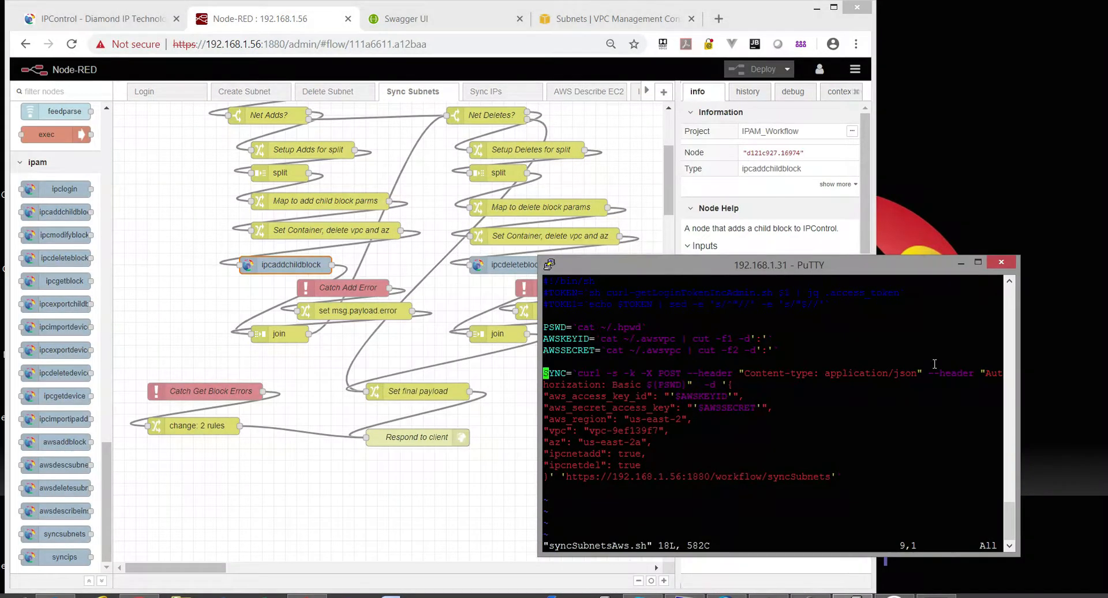
text(:q!)
key(Return)
text(ls)
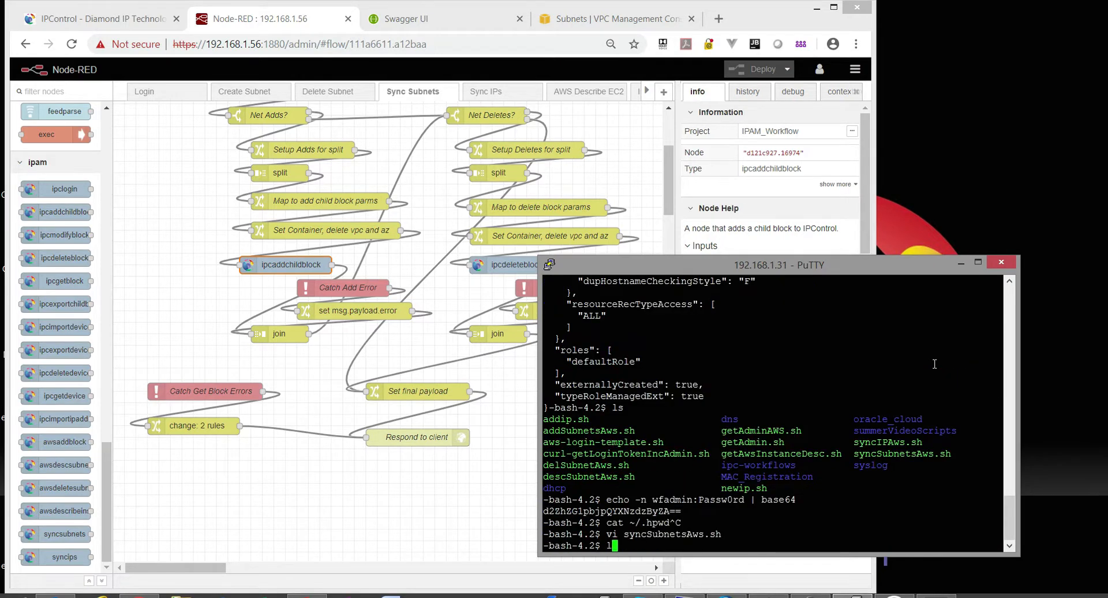
key(Return)
text(sh syncSubnet)
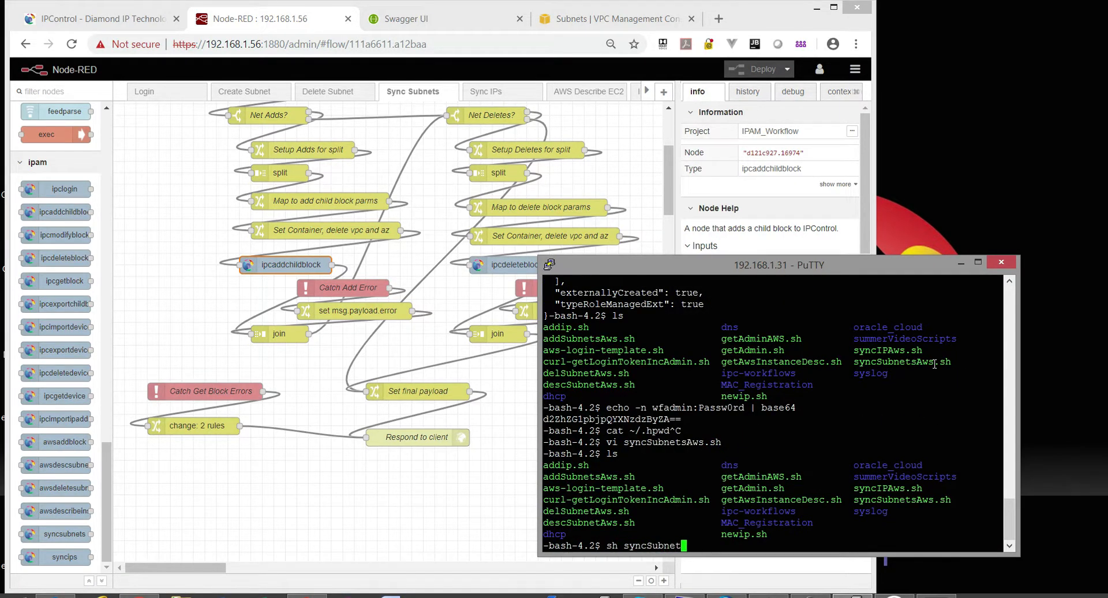
key(Tab)
key(Return)
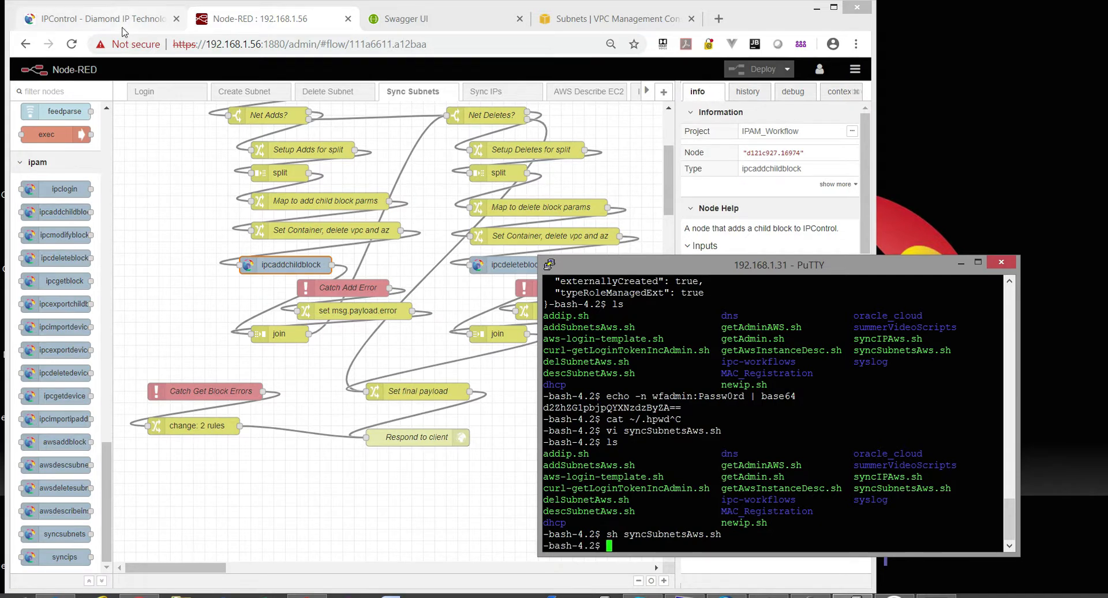
click(104, 19)
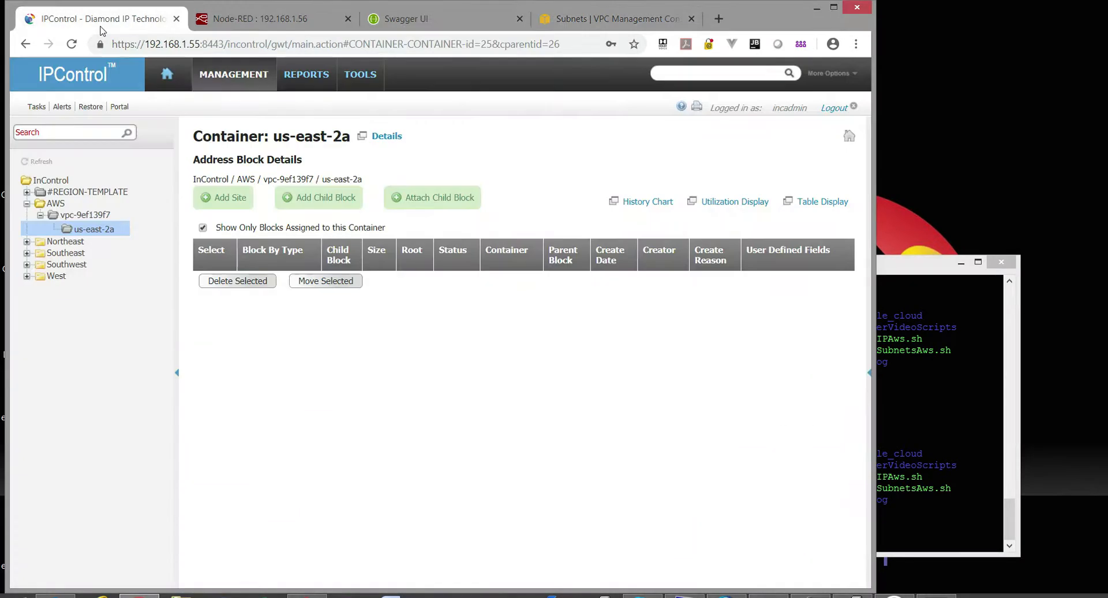
Refresh the IPControl tree and reopen us-east-2a to show the new 172.31.0.0/24 block.
click(39, 163)
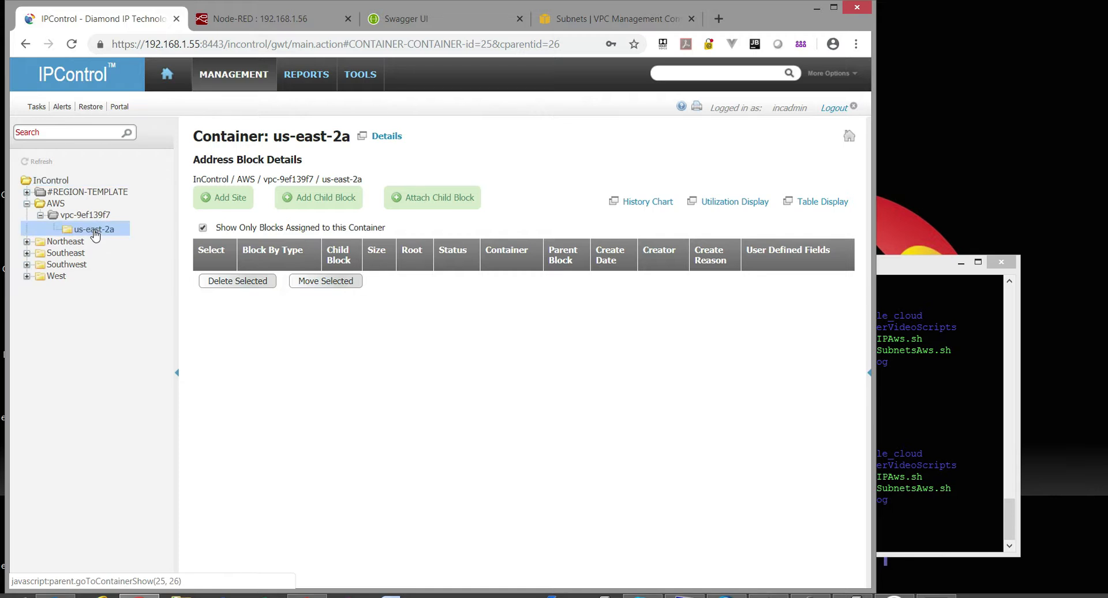
click(94, 230)
drag(90, 220, 91, 230)
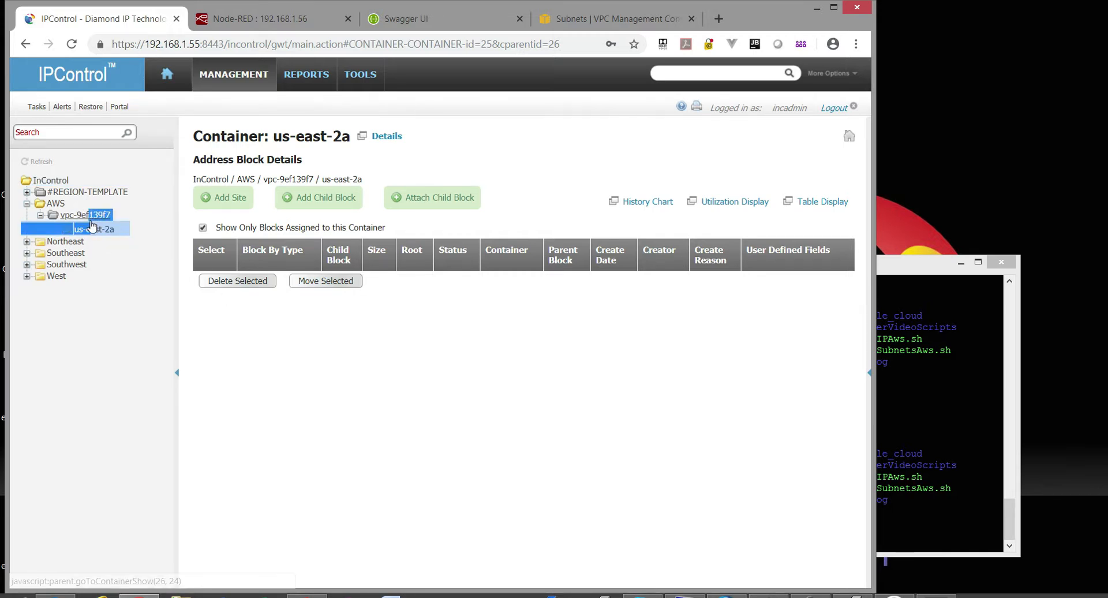
click(79, 217)
click(96, 231)
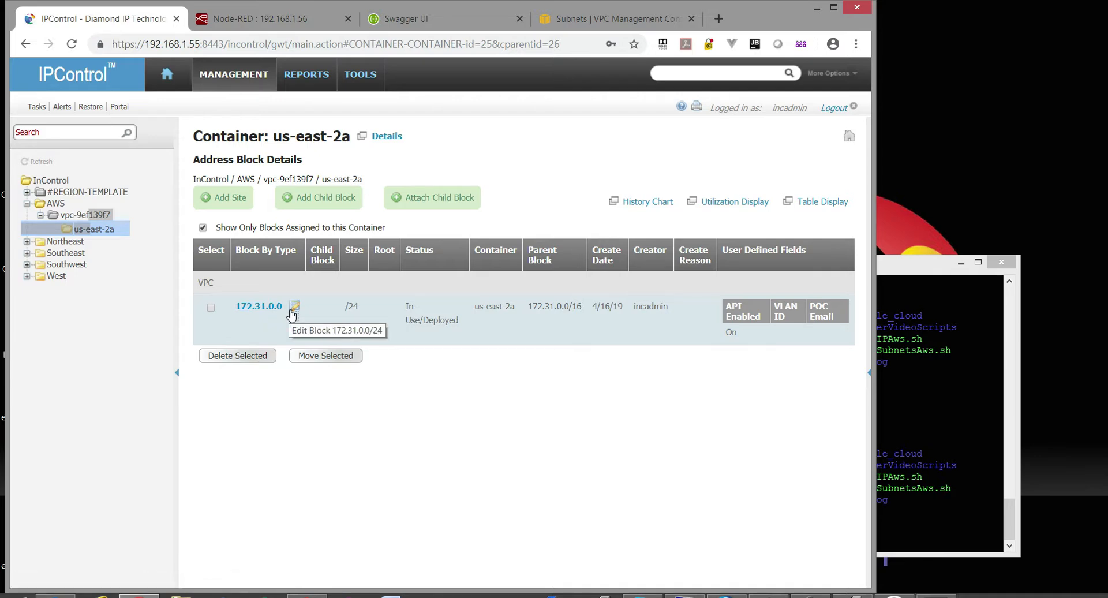
click(271, 20)
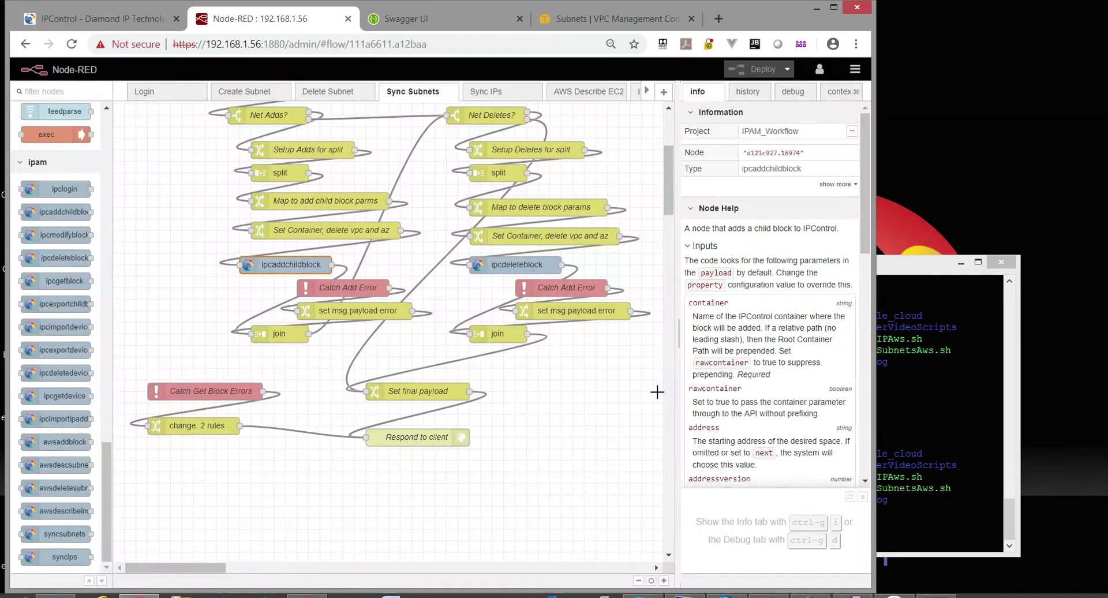
Inspect the awssubnets debug message's sync adds, clear the debug messages, and open Create Subnet.
click(793, 91)
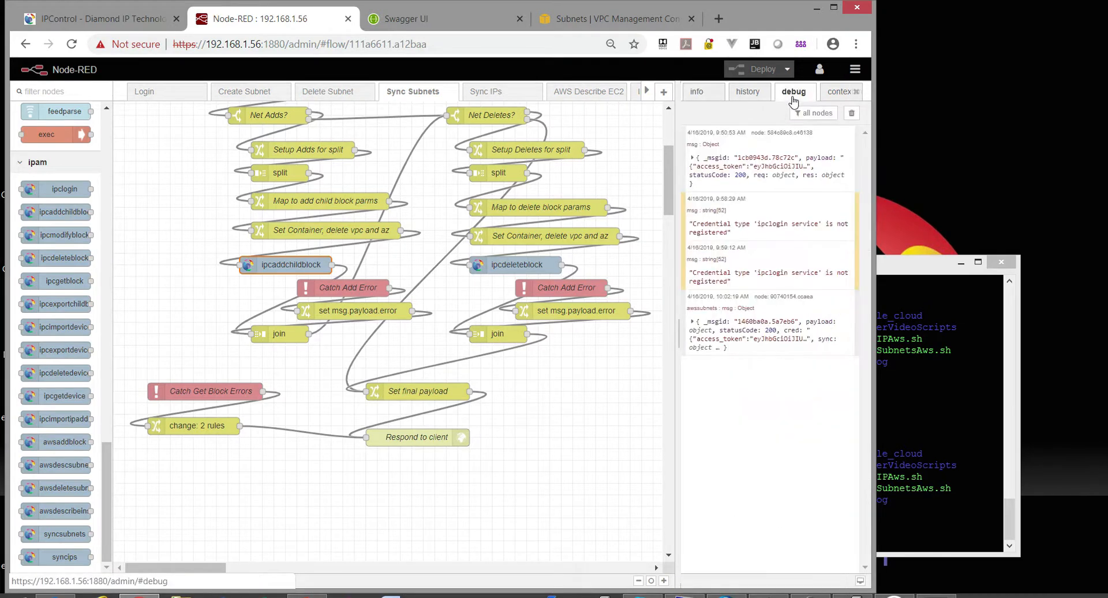
click(732, 337)
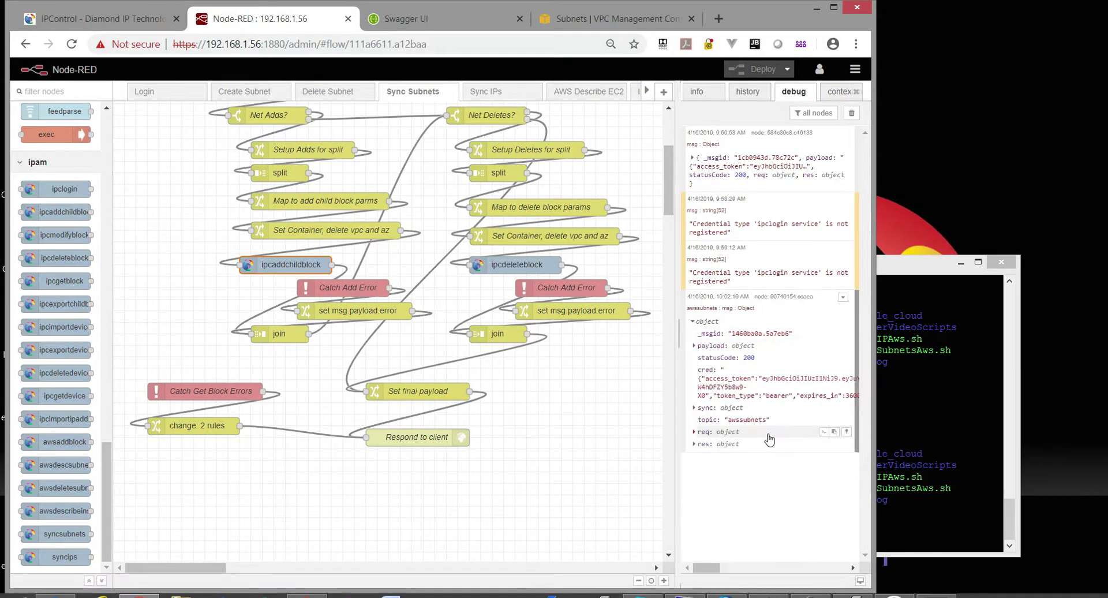
click(703, 408)
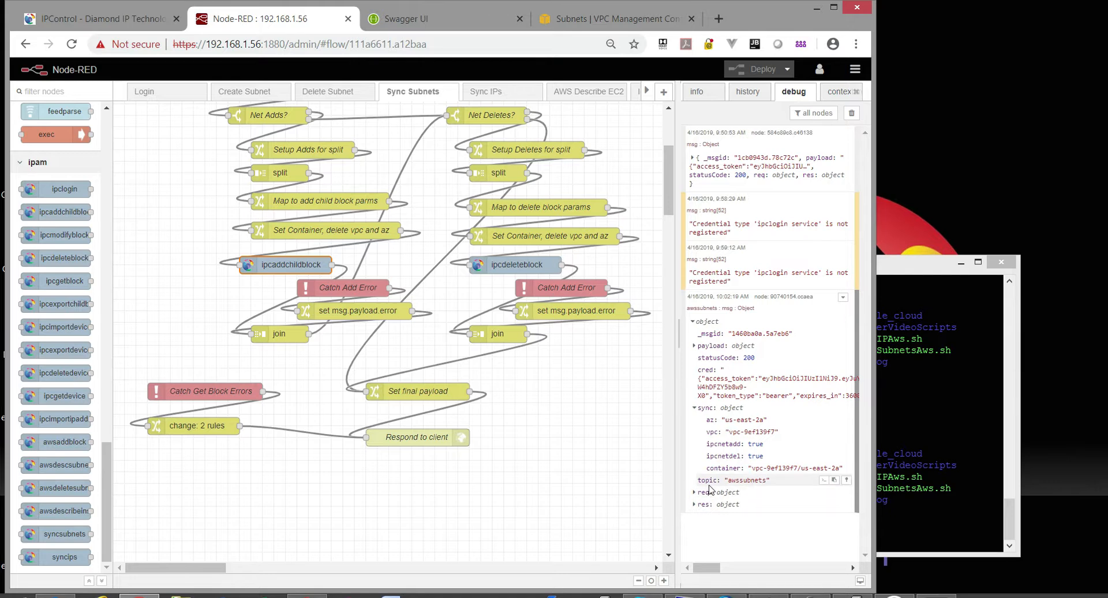
click(698, 349)
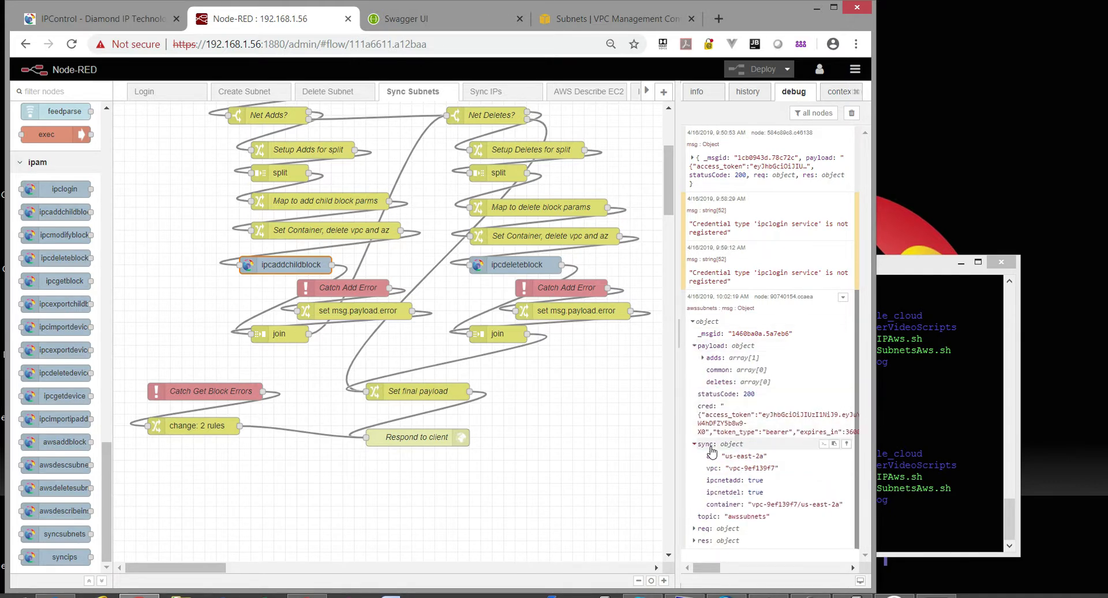
click(851, 114)
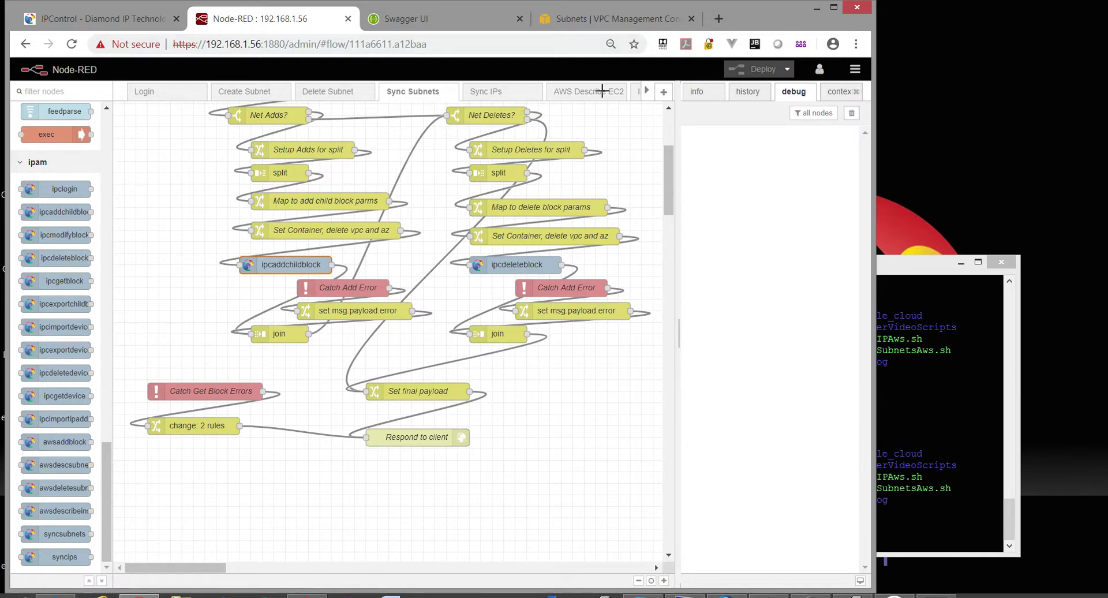
click(242, 92)
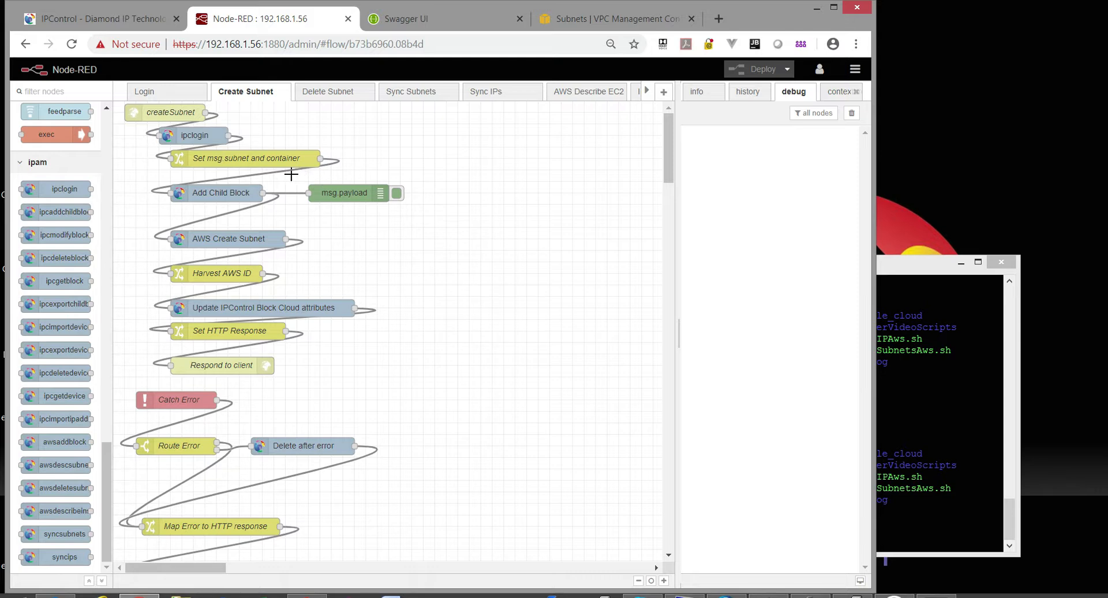
Walk through the Create Subnet flow nodes, inspecting the Harvest AWS ID node's SubnetId source.
click(190, 138)
click(245, 160)
click(206, 193)
click(236, 236)
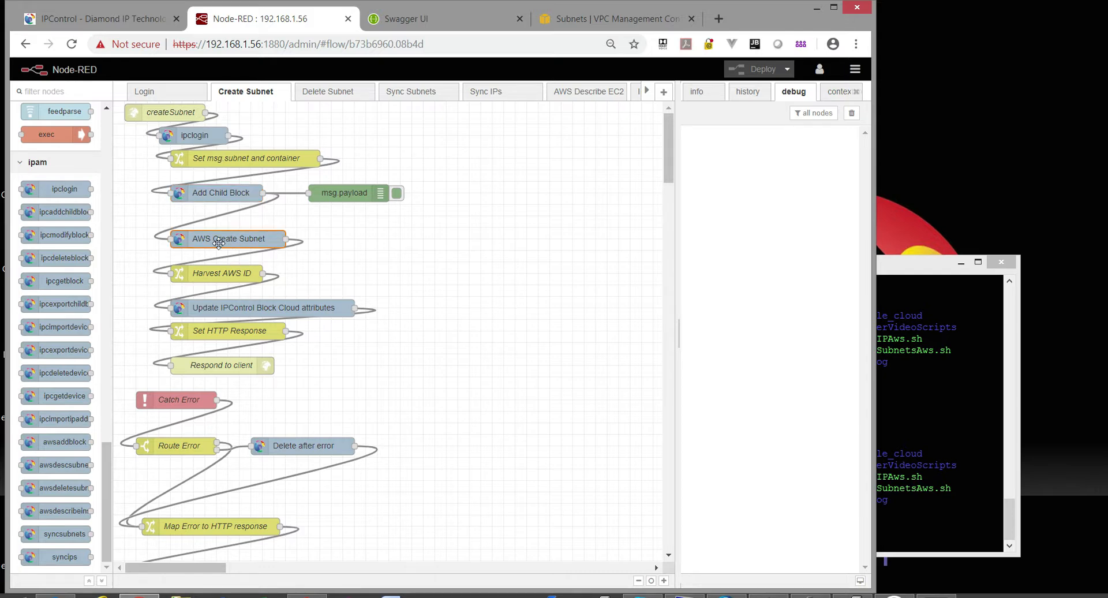
double_click(233, 272)
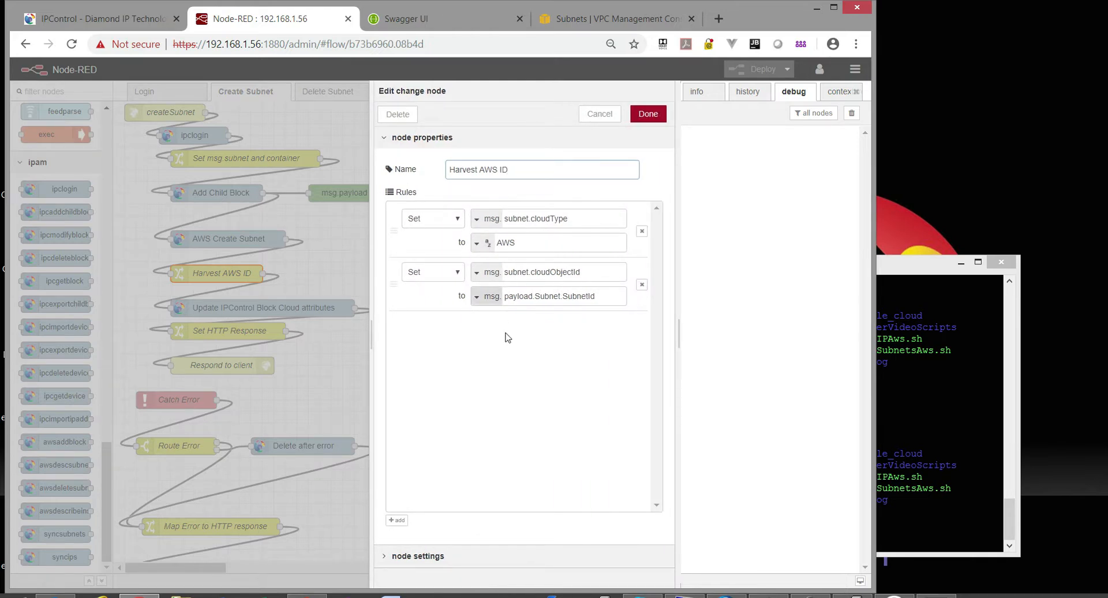
click(605, 298)
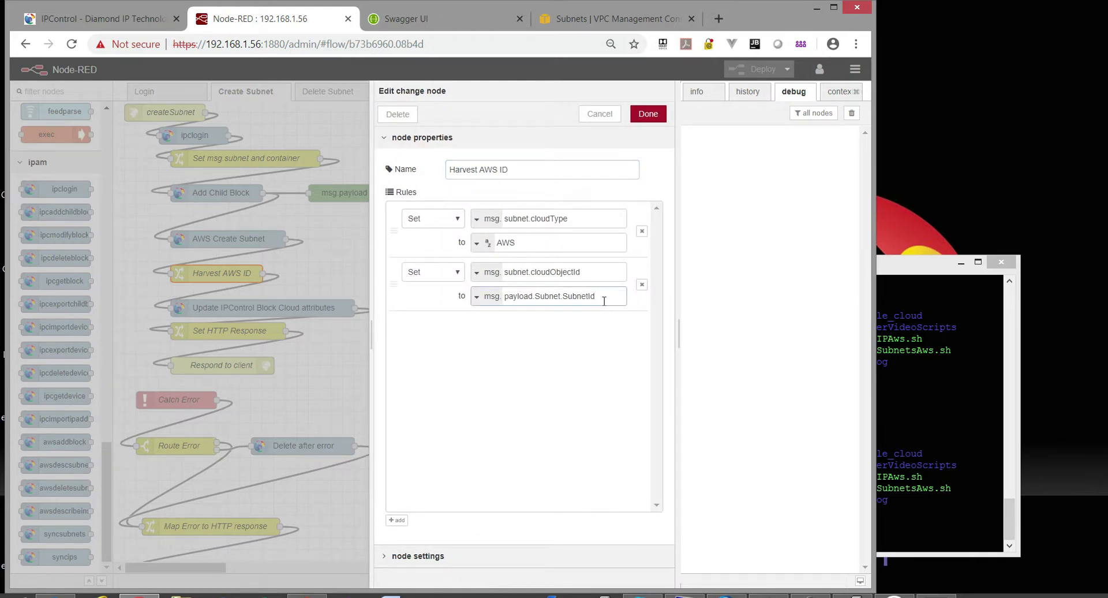
drag(587, 298, 565, 297)
click(600, 114)
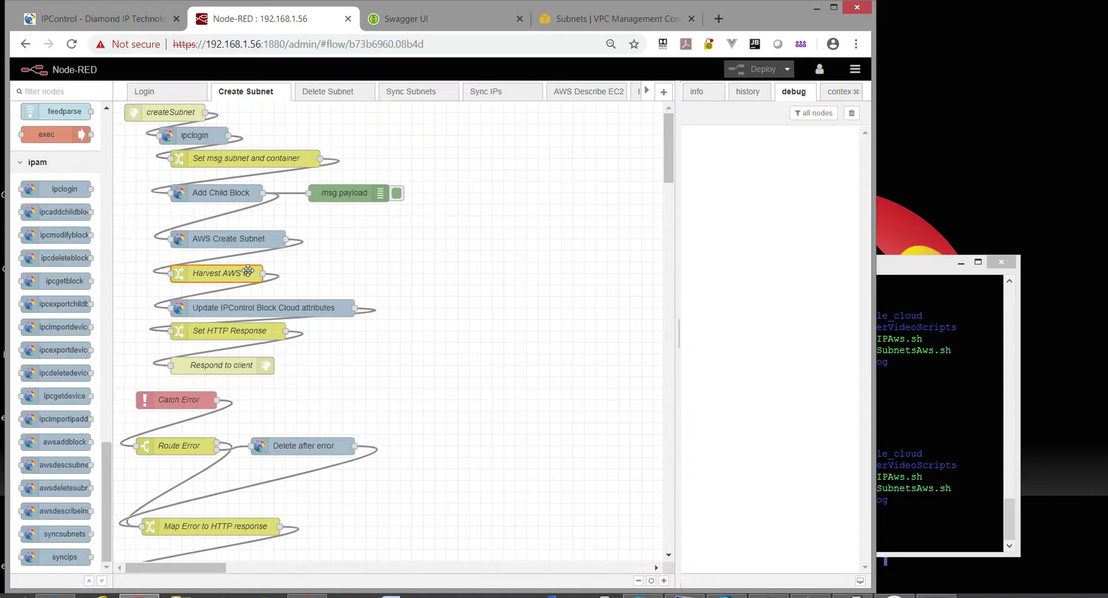
click(242, 305)
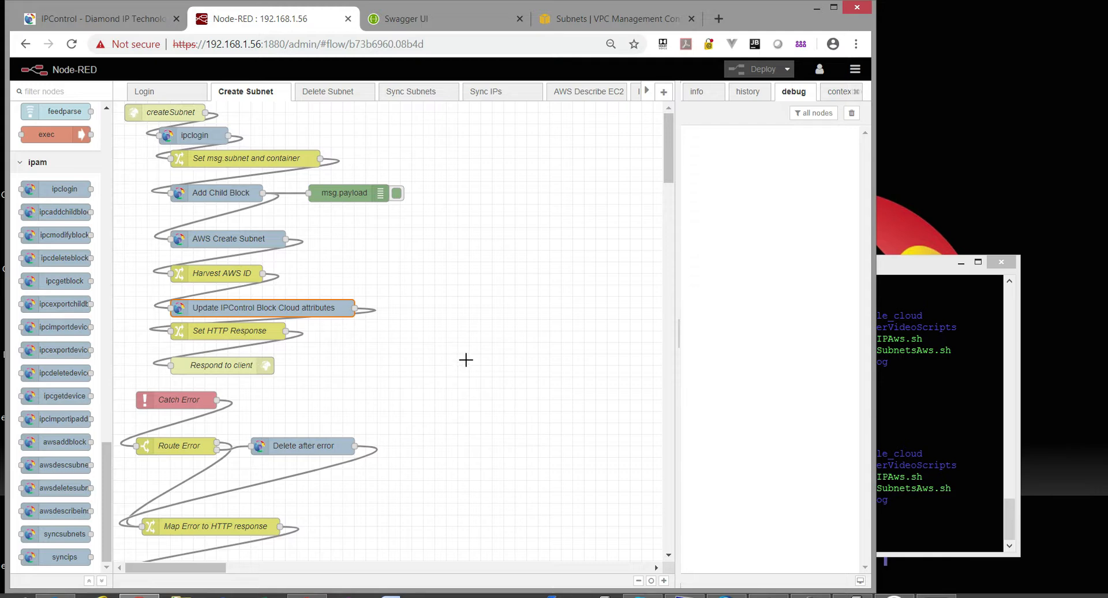
Print addSubnetsAws.sh in PuTTY with more and point out its credential lines.
click(893, 272)
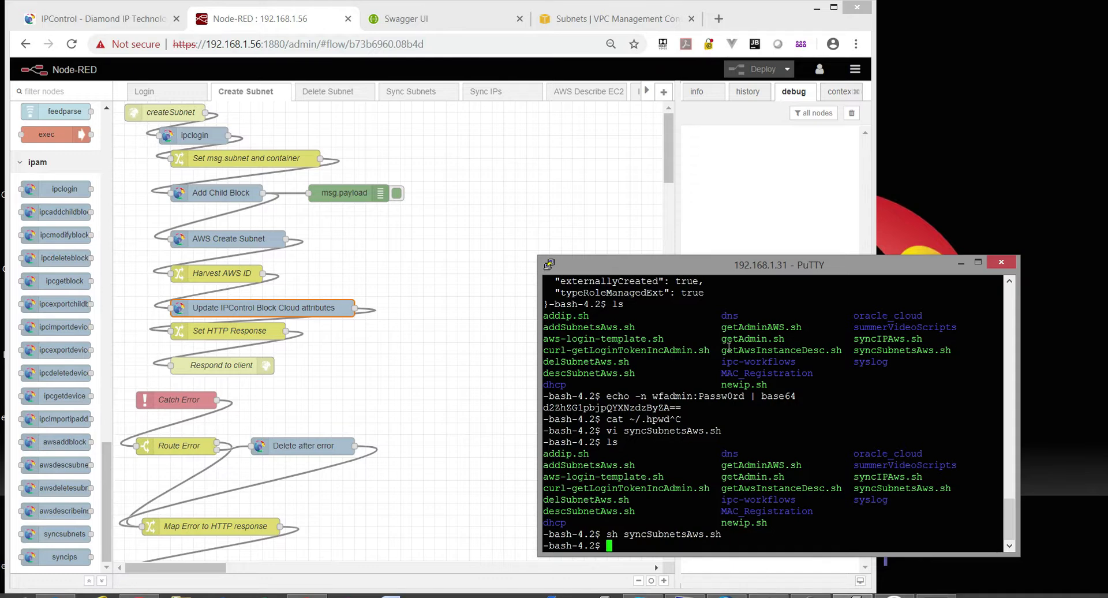
text(sh)
key(BackSpace)
key(BackSpace)
key(BackSpace)
text(more addSubnetsAws.sh)
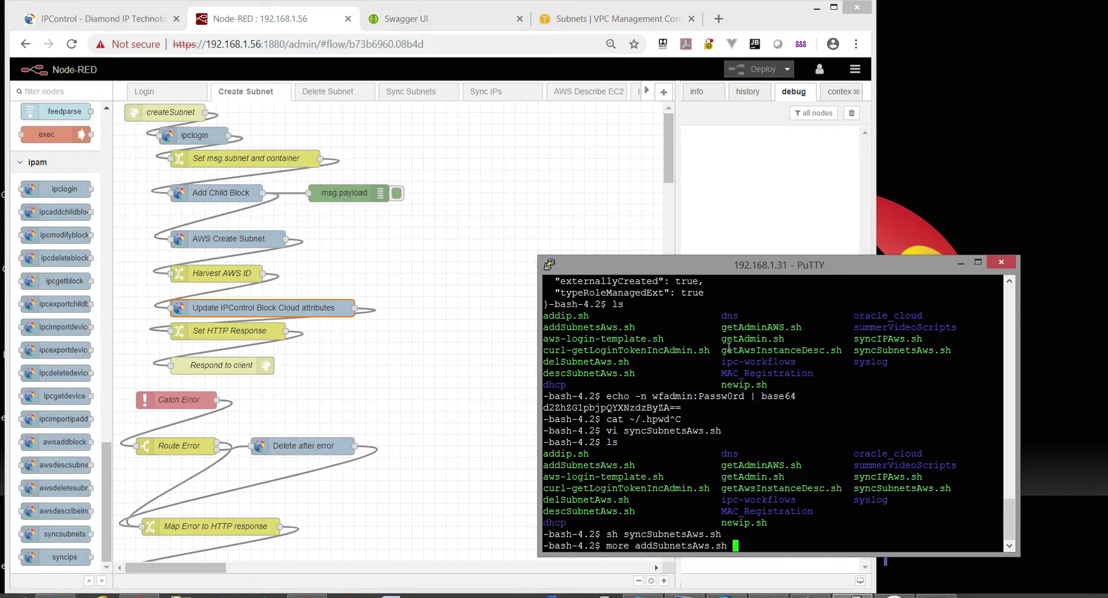
key(Return)
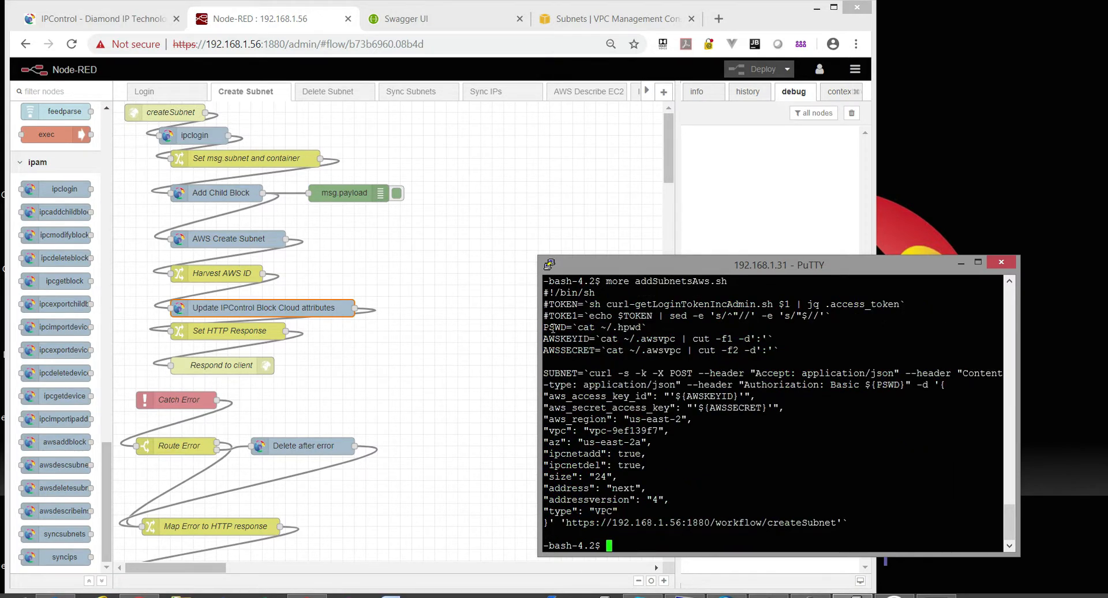
drag(545, 329, 794, 347)
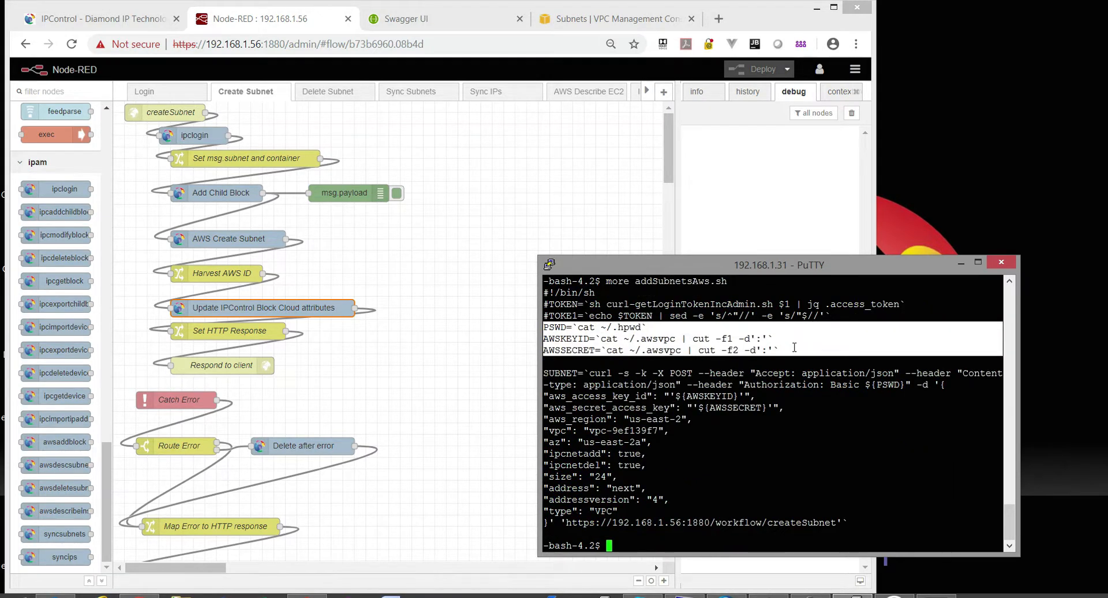
click(796, 349)
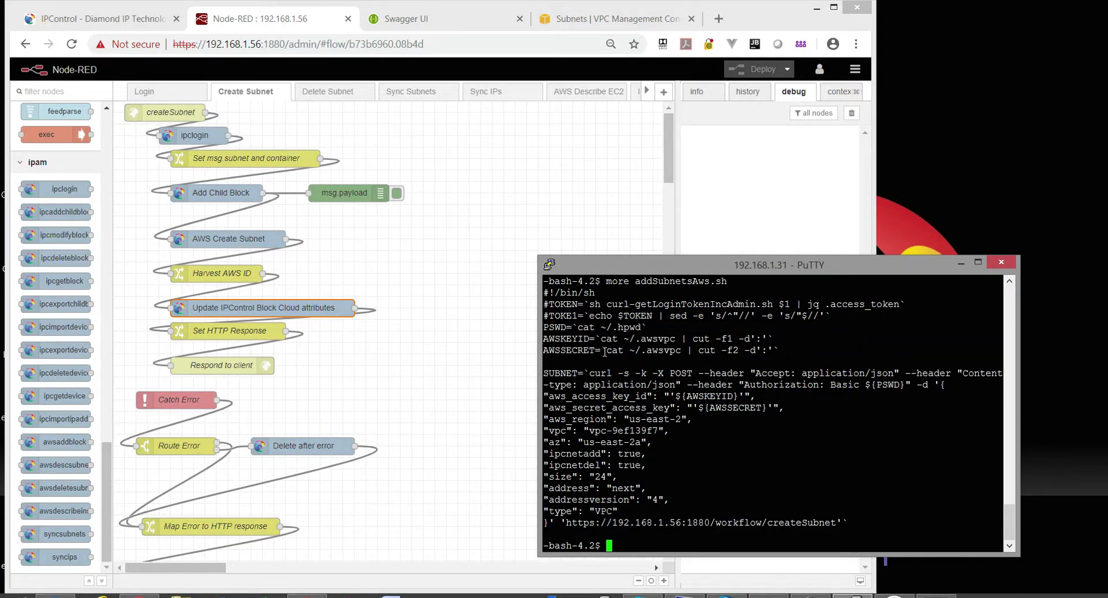
Point out the script's SUBNET, AWS key/region, size 24, address next and addressversion 4 settings.
drag(544, 374, 583, 375)
click(895, 383)
drag(545, 397, 730, 455)
click(587, 456)
drag(615, 475, 547, 478)
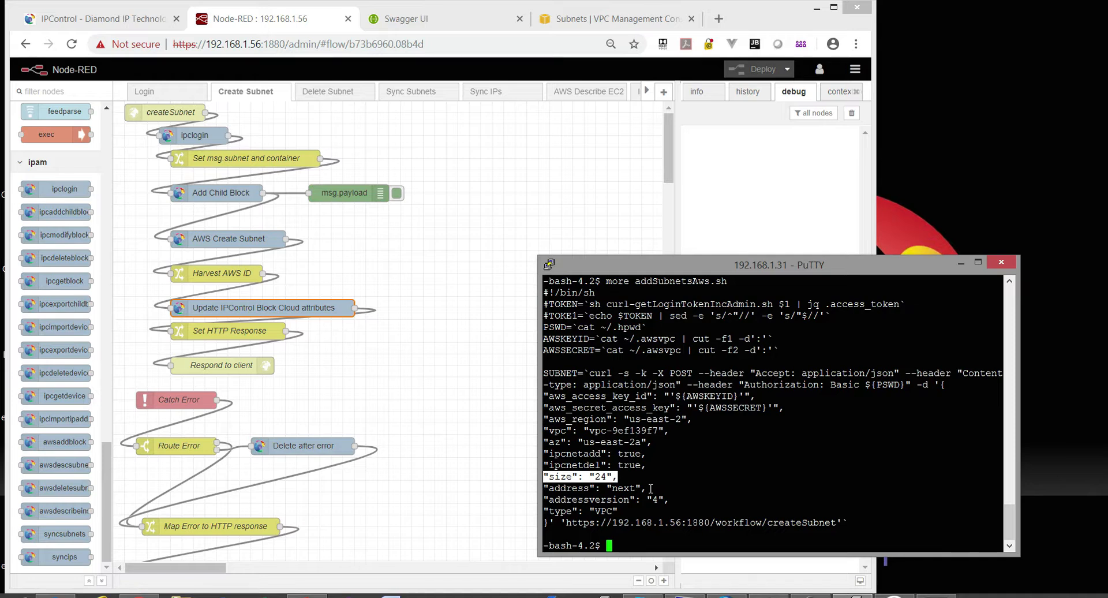
drag(650, 489, 544, 488)
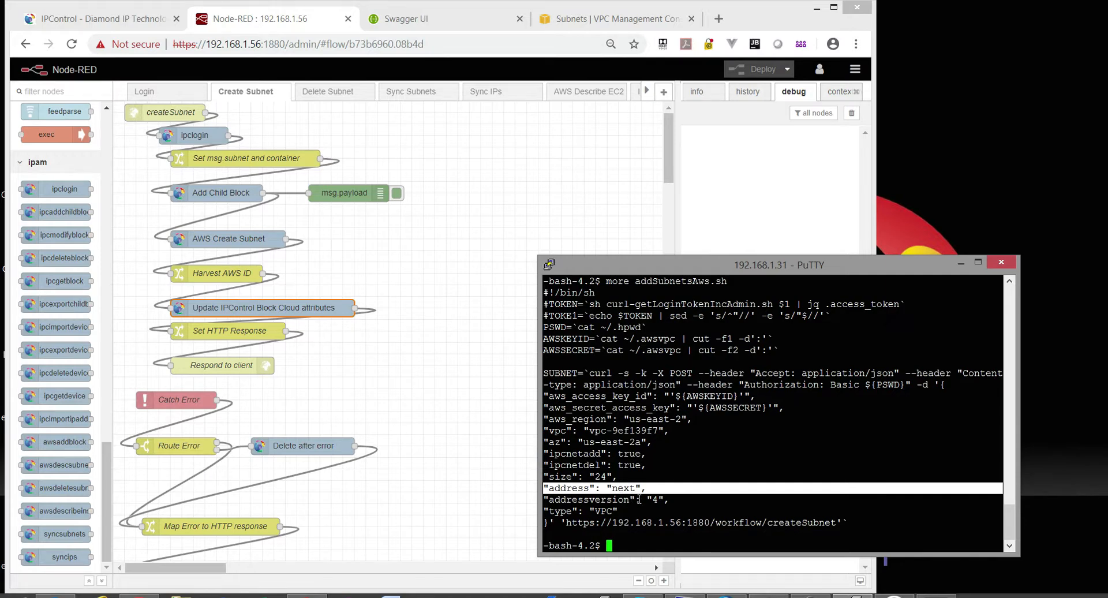
drag(666, 499, 544, 510)
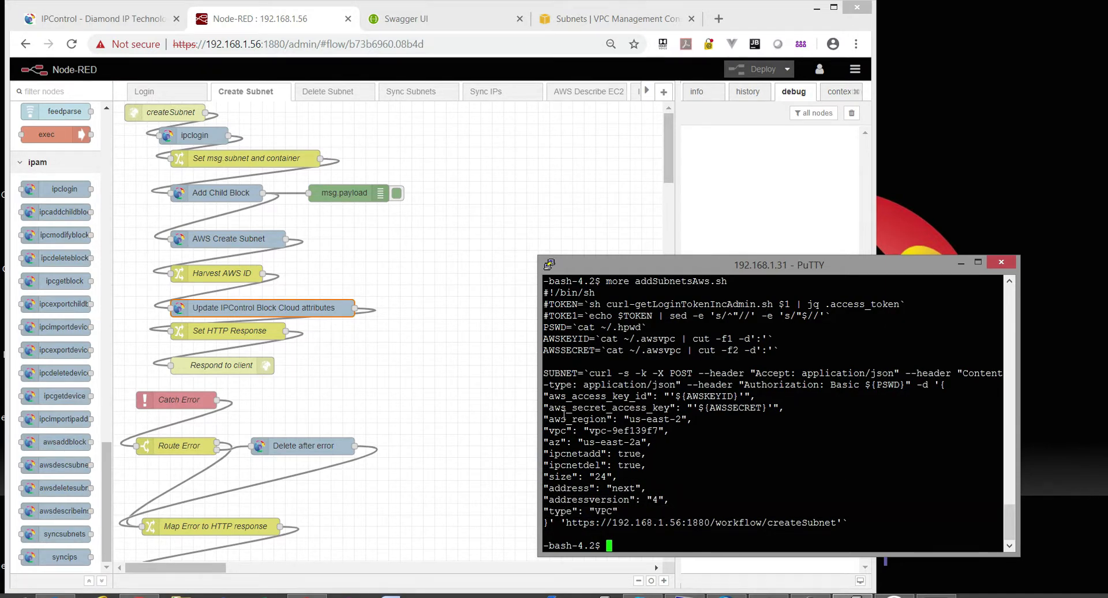
click(96, 19)
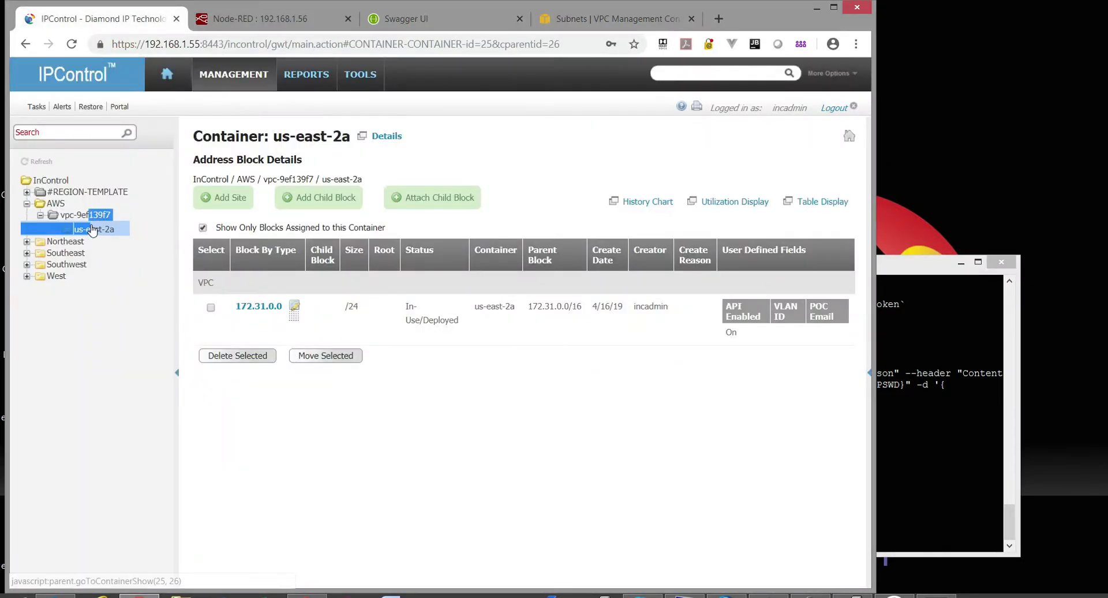
Run sh addSubnetsAws.sh once and reopen us-east-2a under vpc-9ef139f7 in IPControl.
click(319, 197)
click(446, 230)
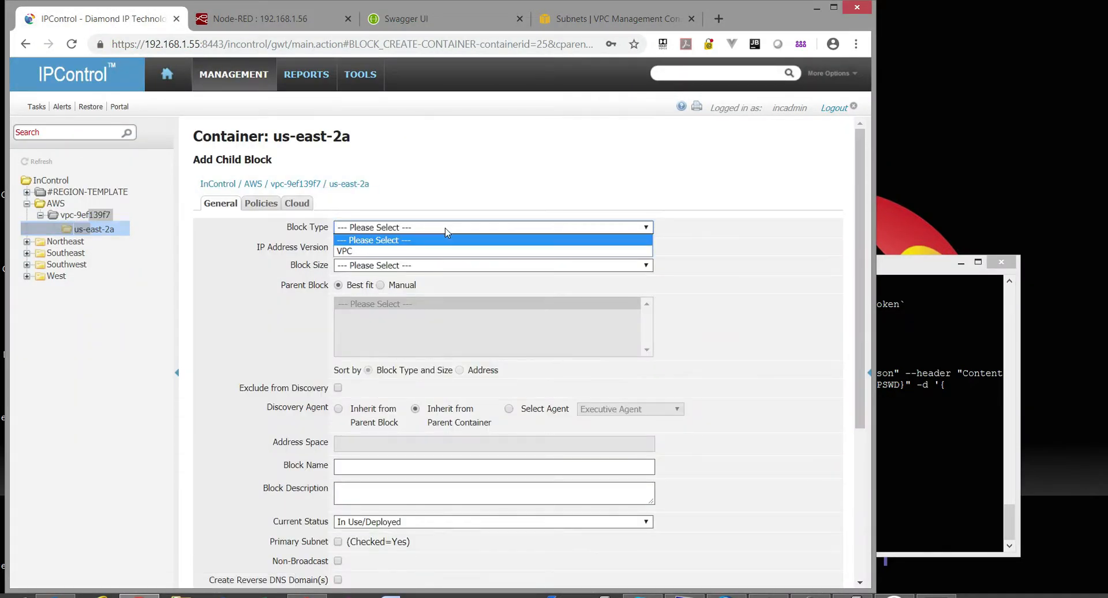
click(446, 231)
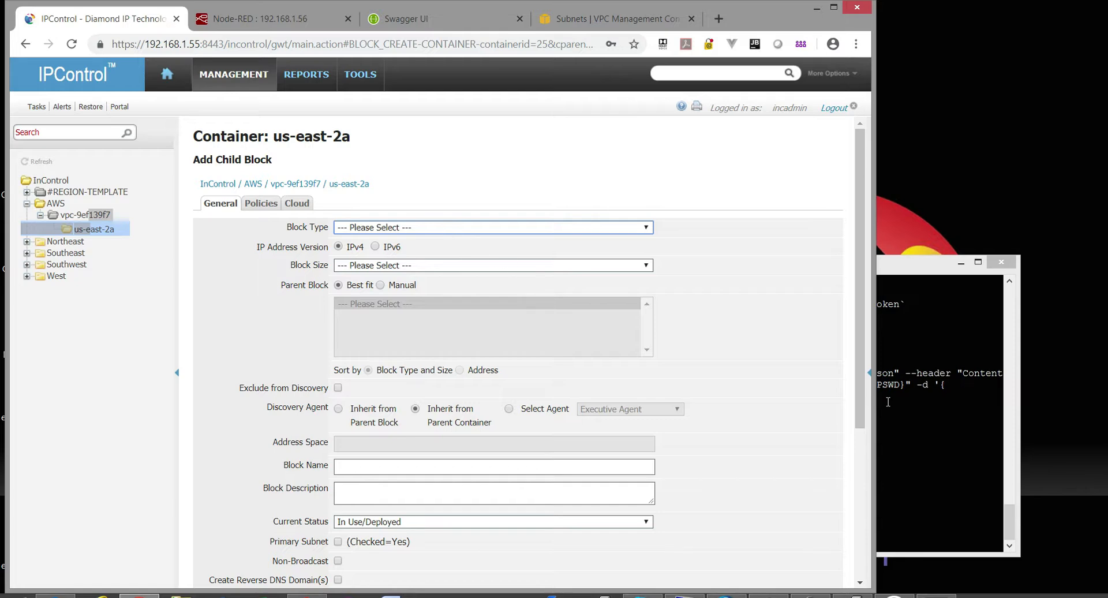
click(930, 412)
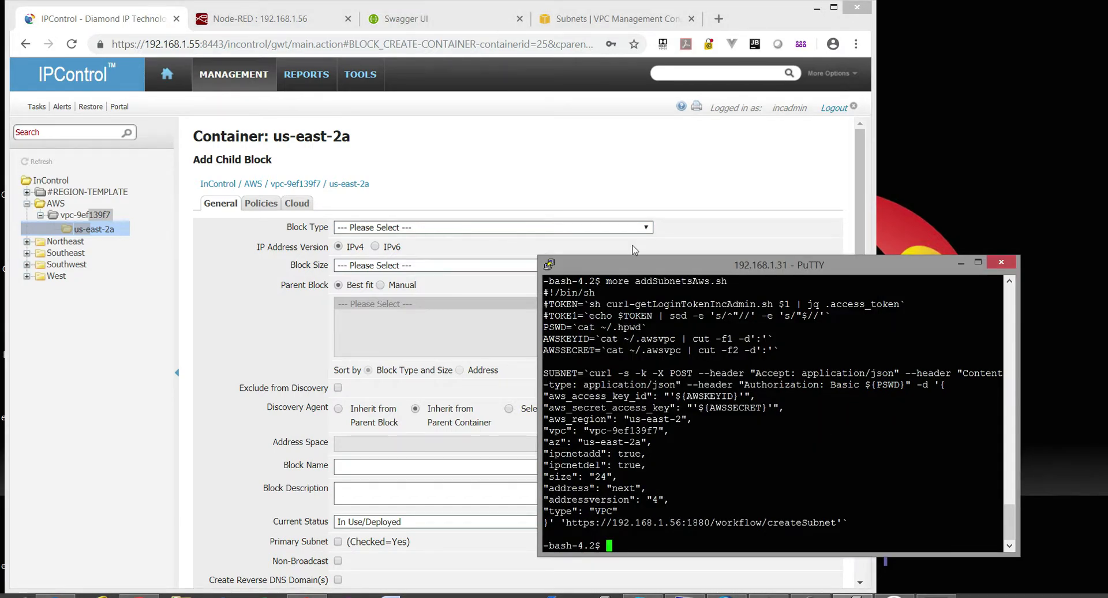
text(sh addSb)
text(b)
key(Tab)
key(Return)
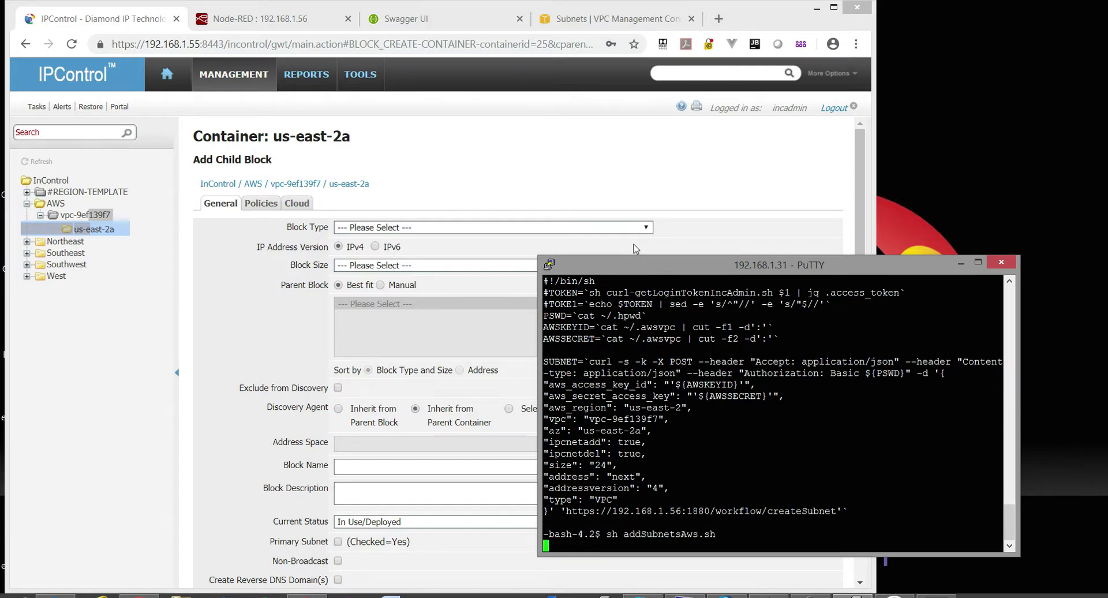
click(80, 219)
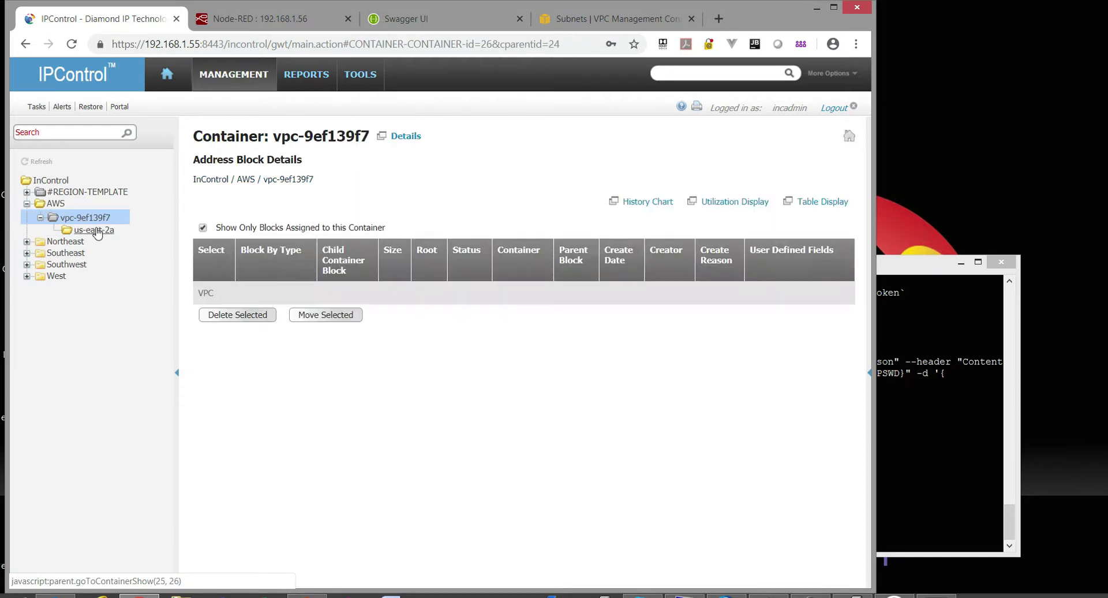
click(92, 229)
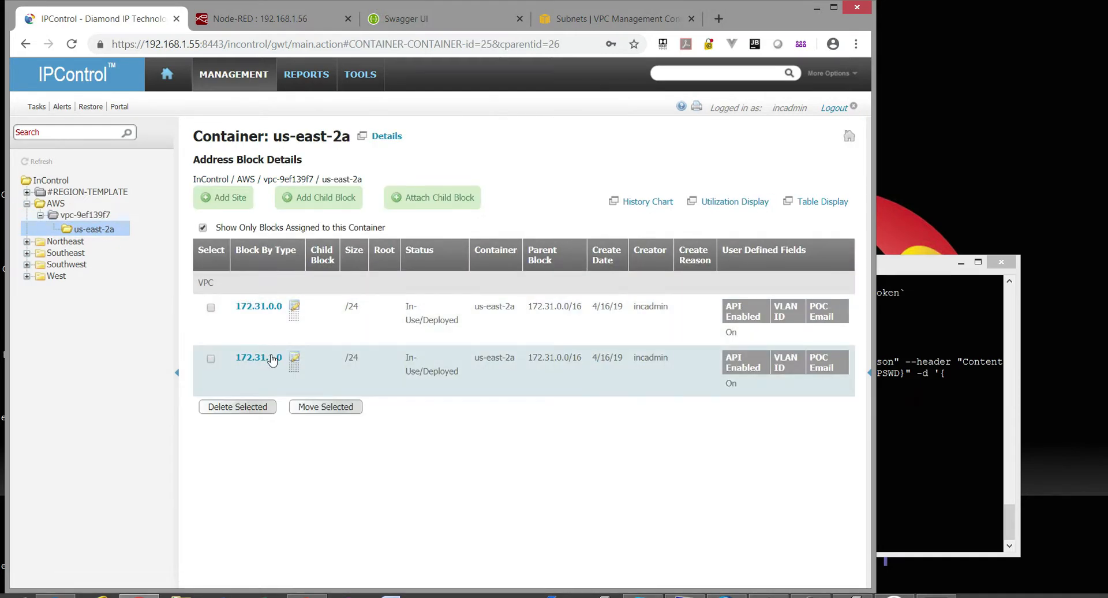
Run addSubnetsAws.sh twice more and reload us-east-2a to show blocks 172.31.0.0–172.31.3.0.
click(928, 385)
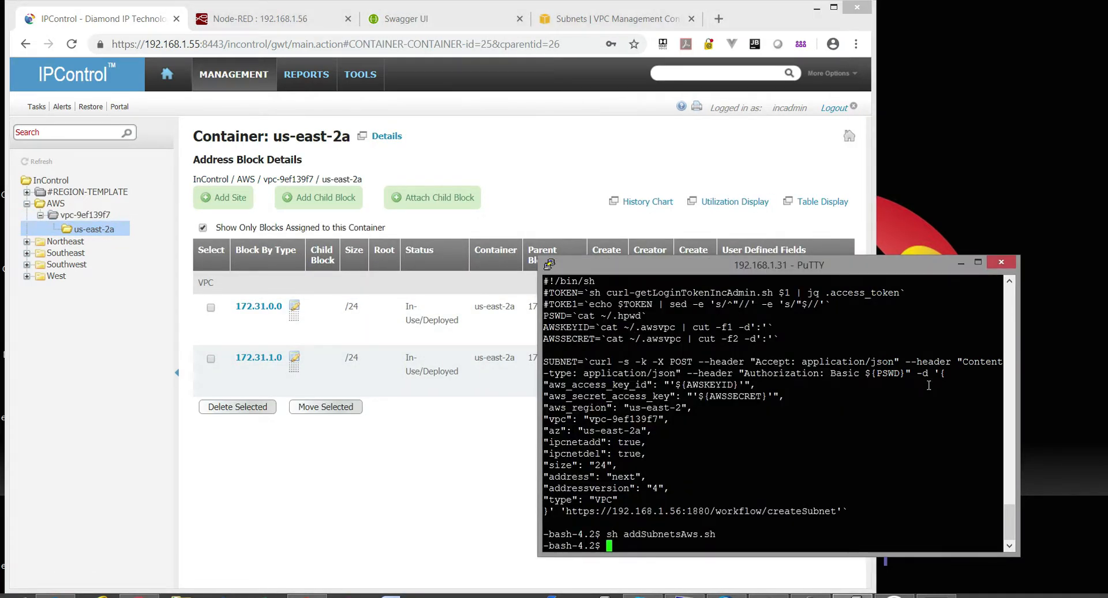
key(Up)
key(Return)
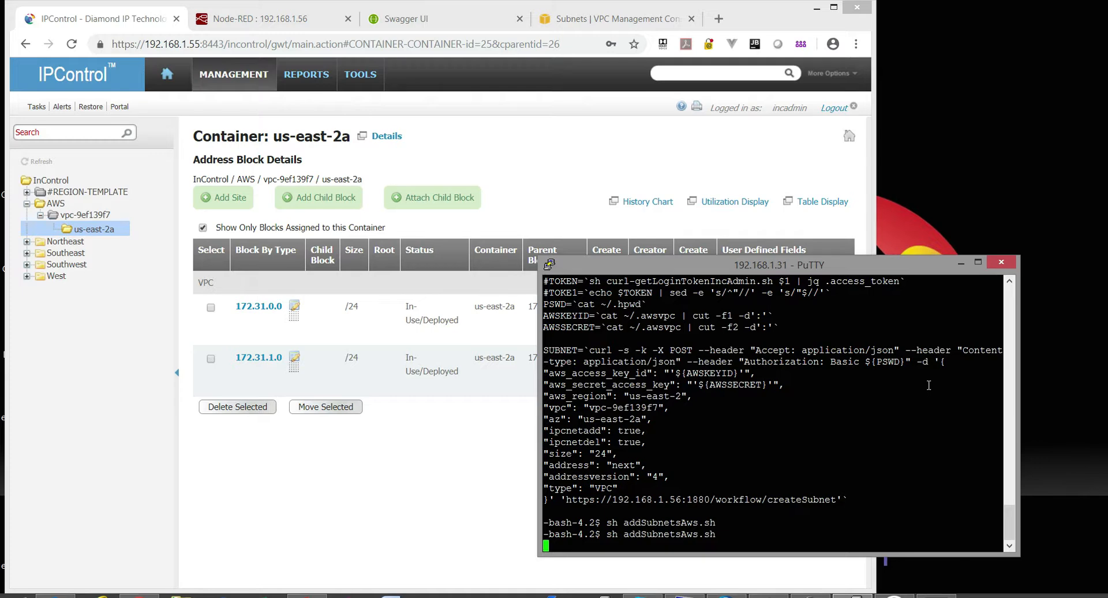
key(Up)
key(Return)
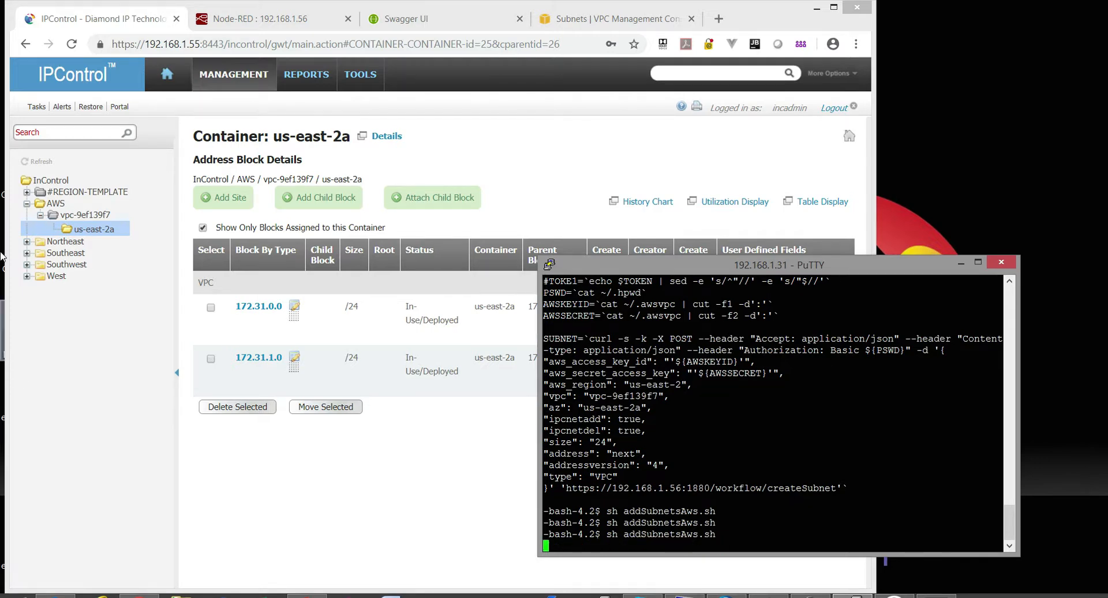
click(39, 163)
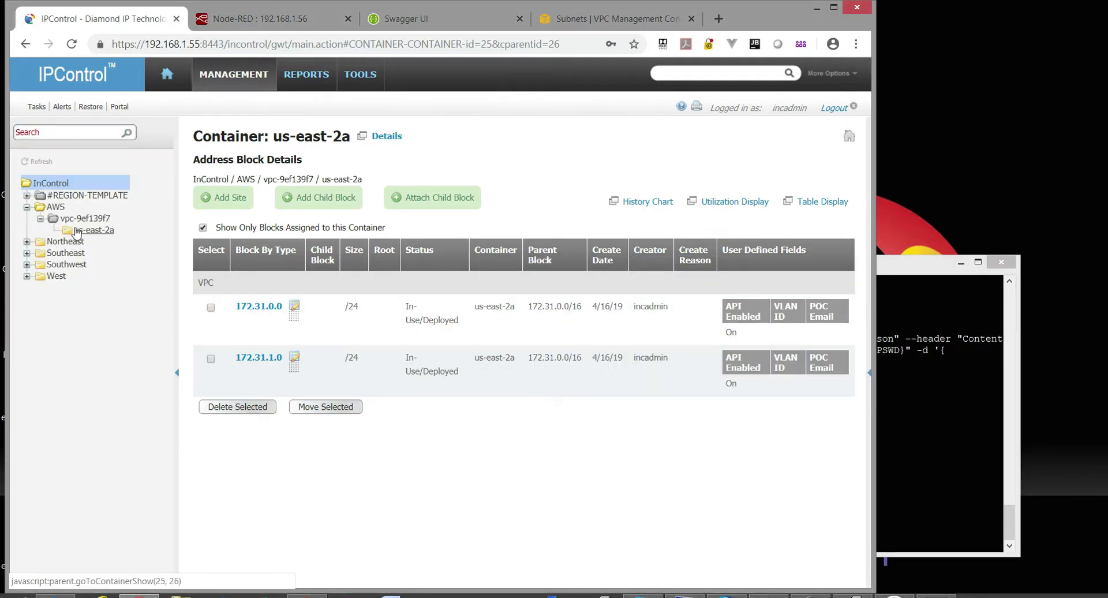
click(76, 231)
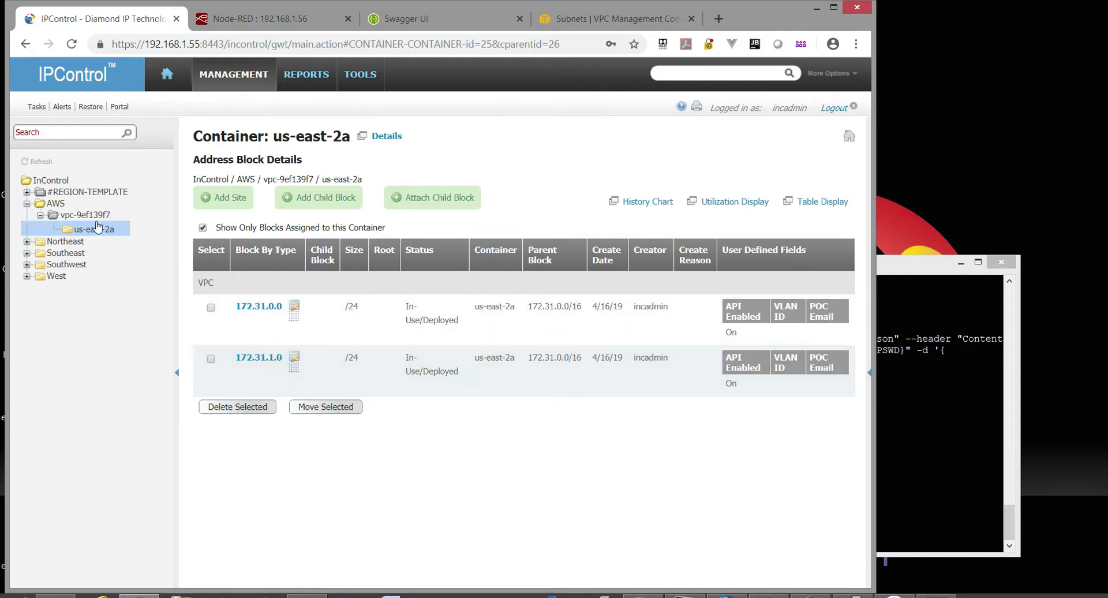
click(92, 217)
click(100, 229)
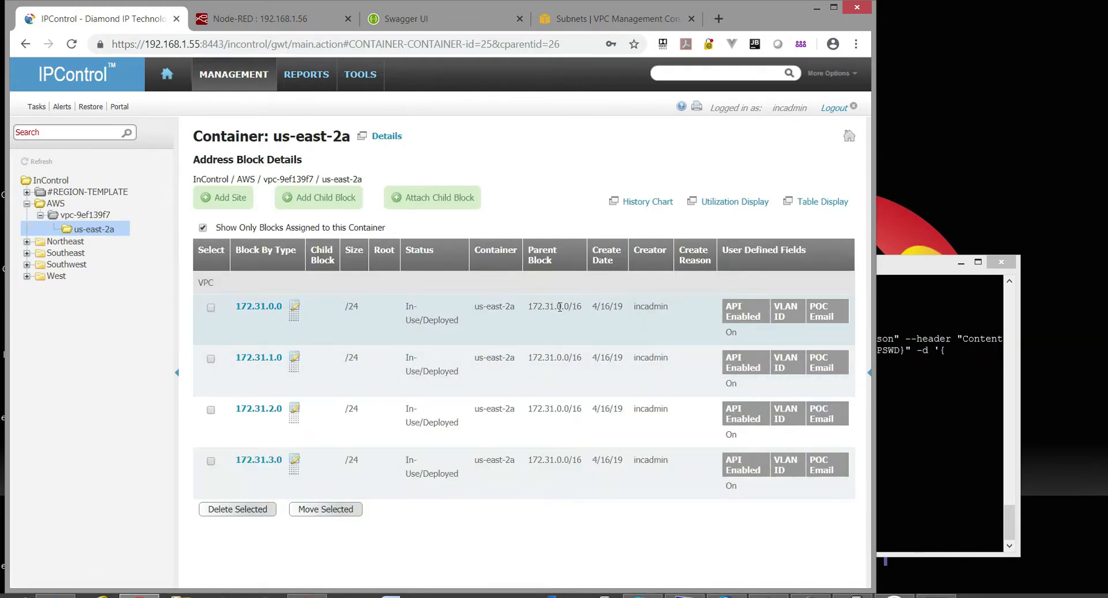
click(611, 18)
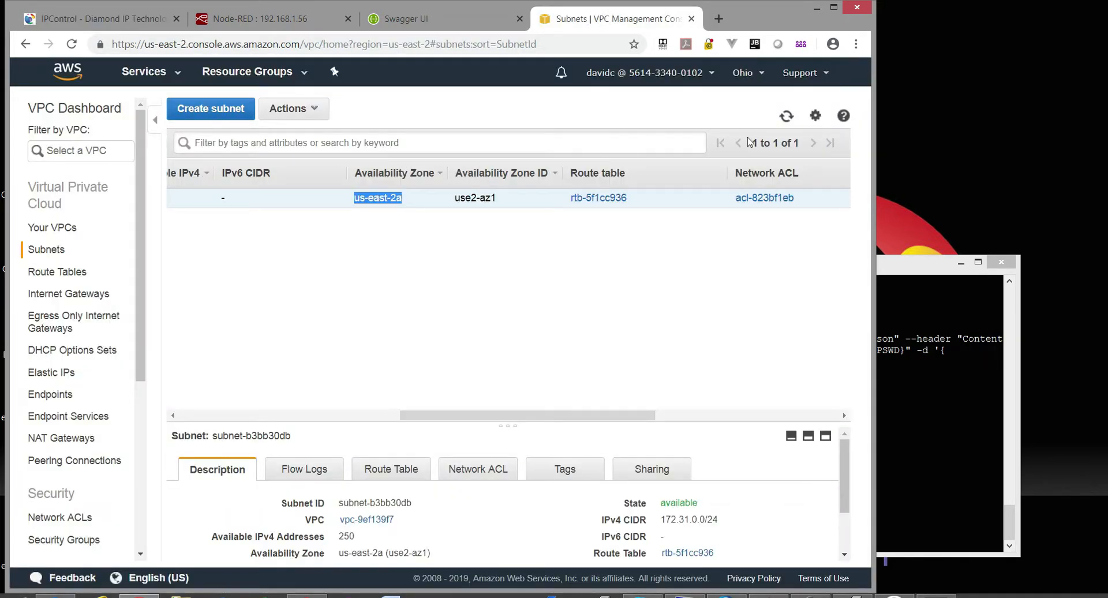
Refresh the AWS subnet list showing four /24 subnets, then open Node-RED's Sync IPs flow.
click(786, 116)
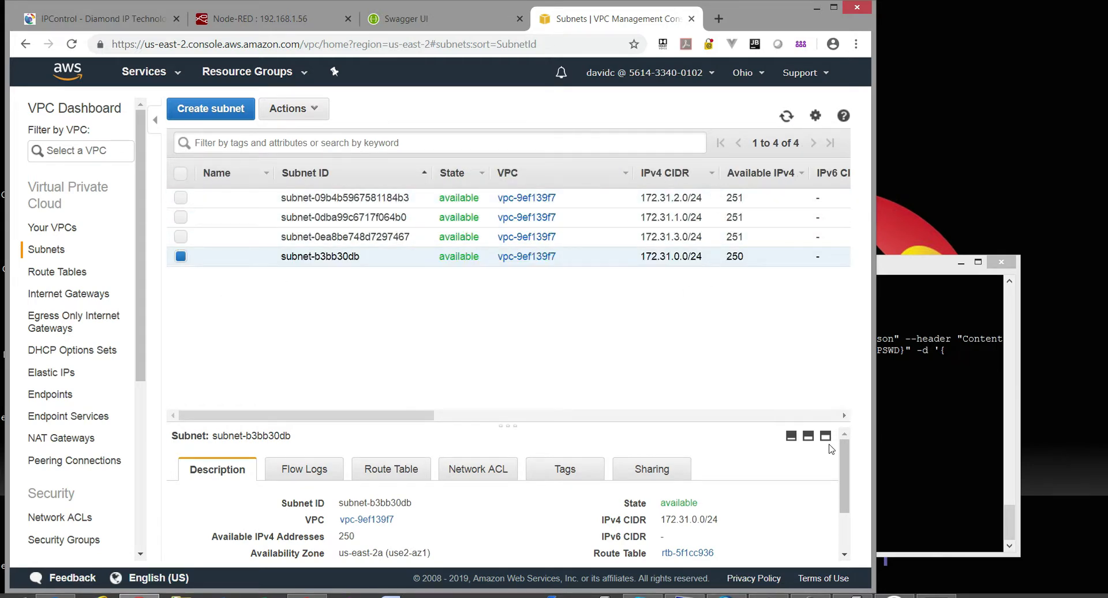
click(249, 17)
click(502, 95)
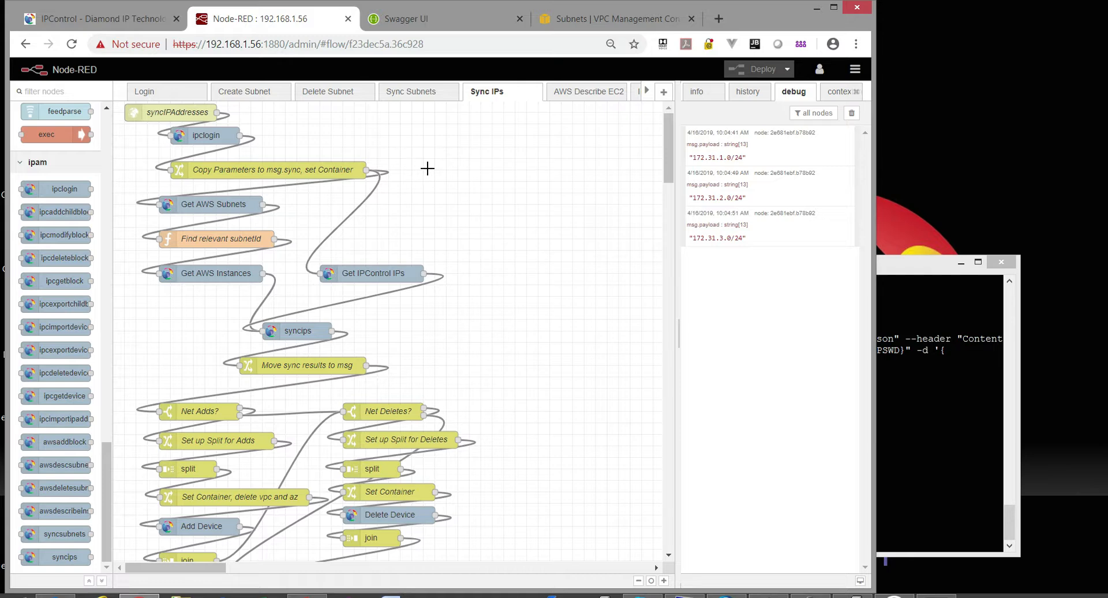
Read the help for the ipclogin, Get AWS Subnets, Get AWS Instances, Get IPControl IPs and syncips nodes.
click(214, 136)
click(229, 208)
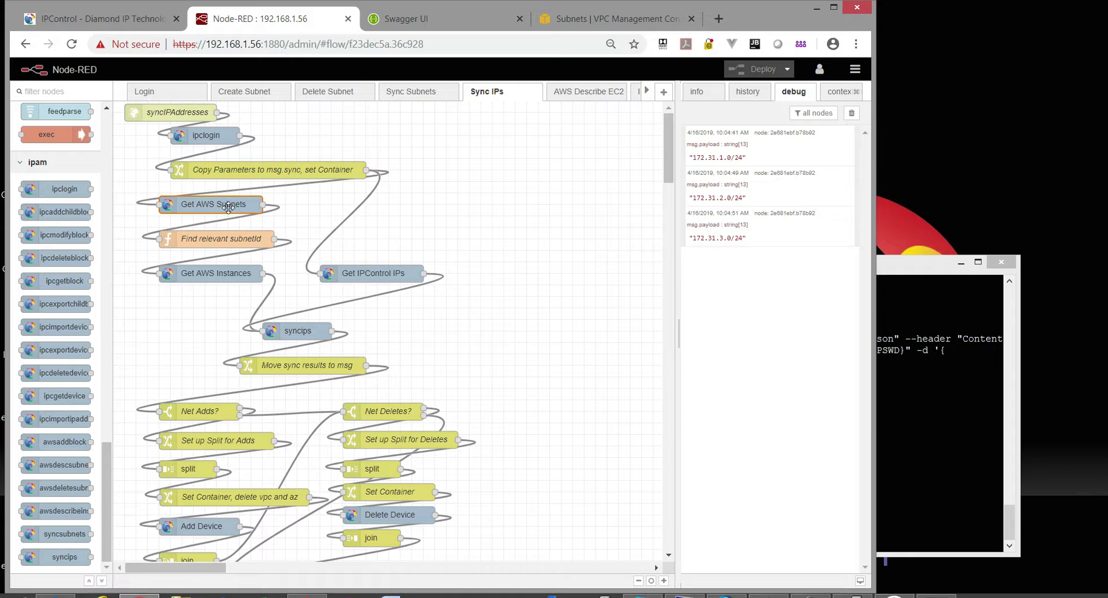
click(237, 276)
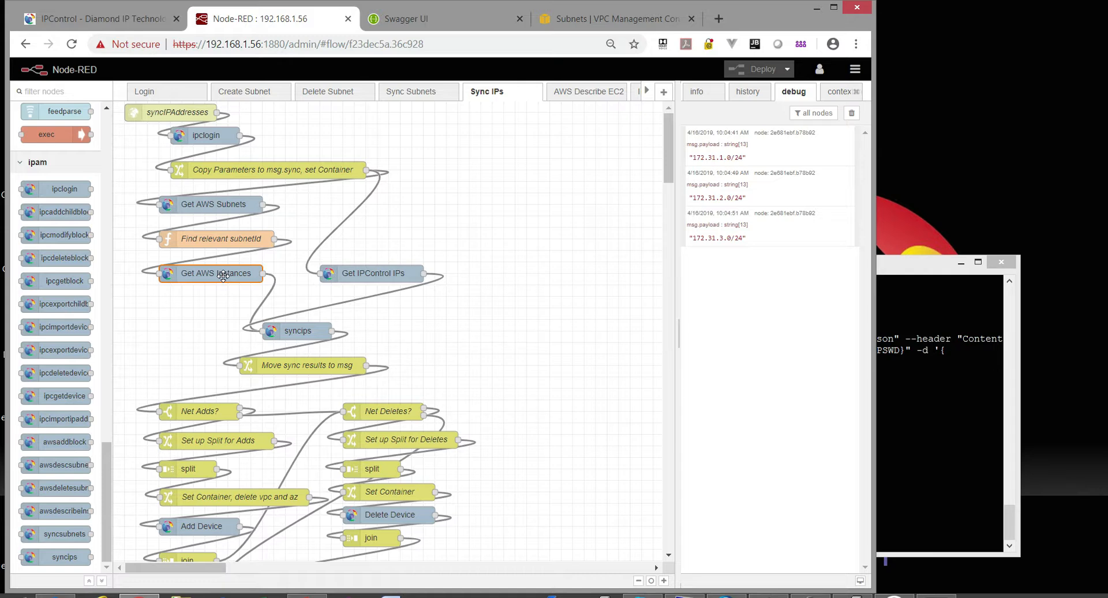
click(411, 276)
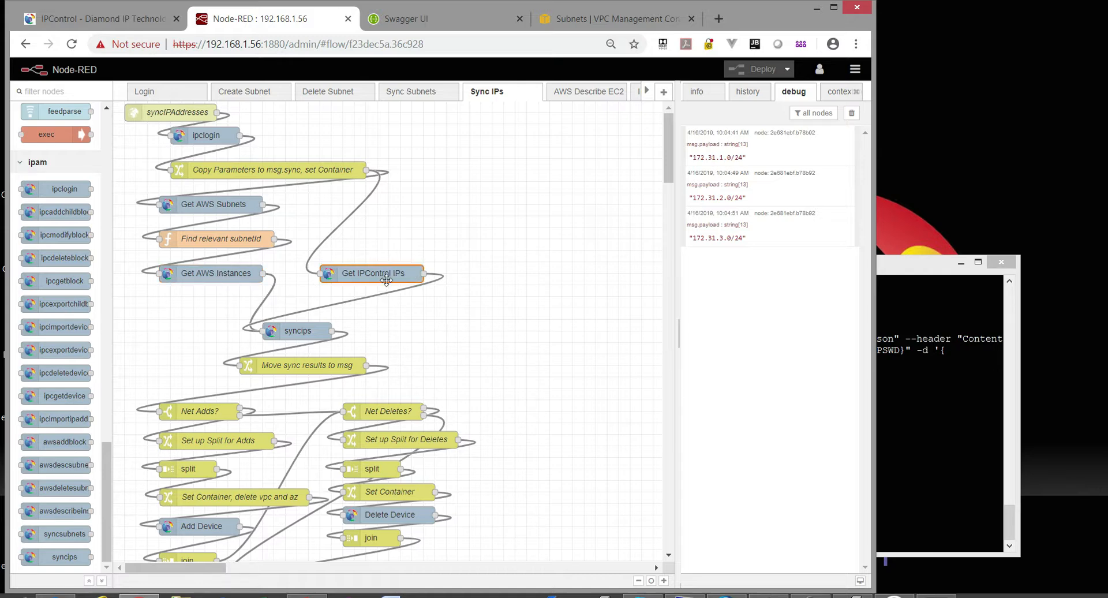
click(297, 331)
scroll(304, 264, down, 3)
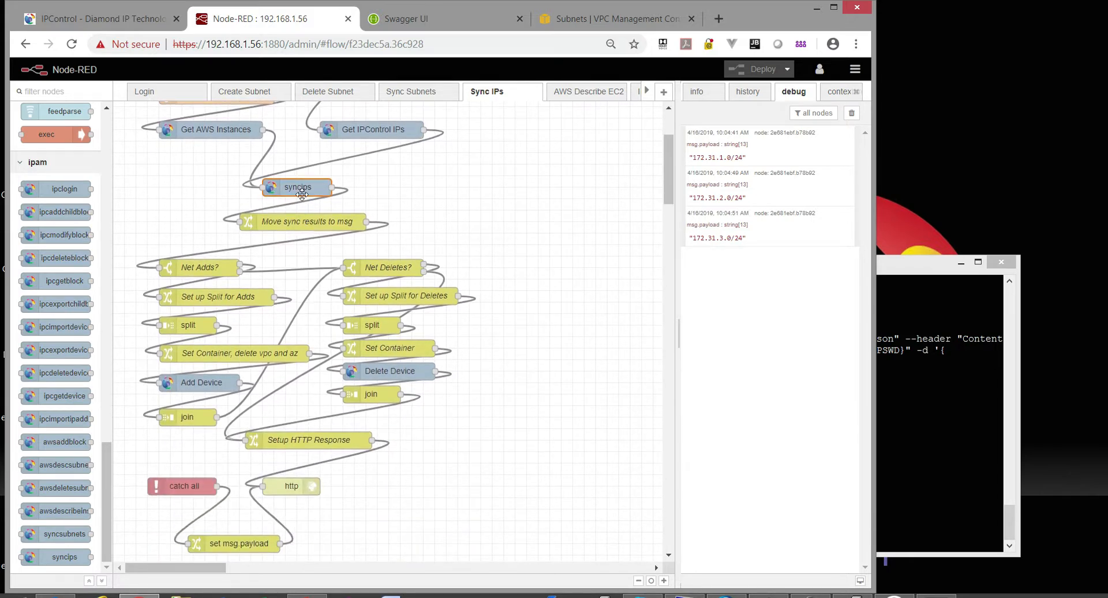
click(697, 91)
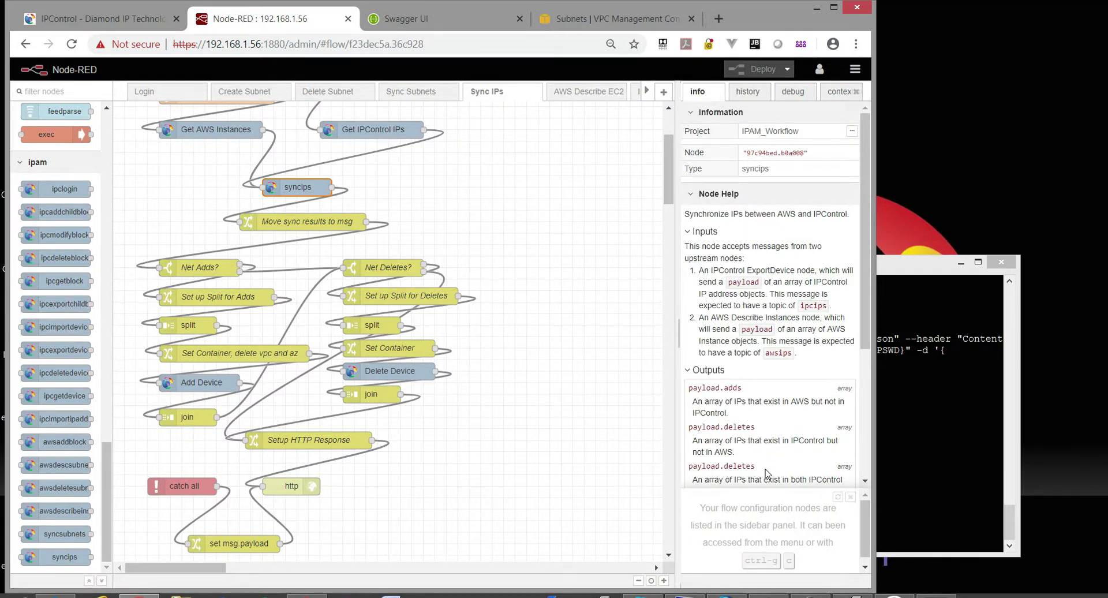
Read the help for the Move sync results to msg, Net Adds?, split and join nodes.
click(318, 222)
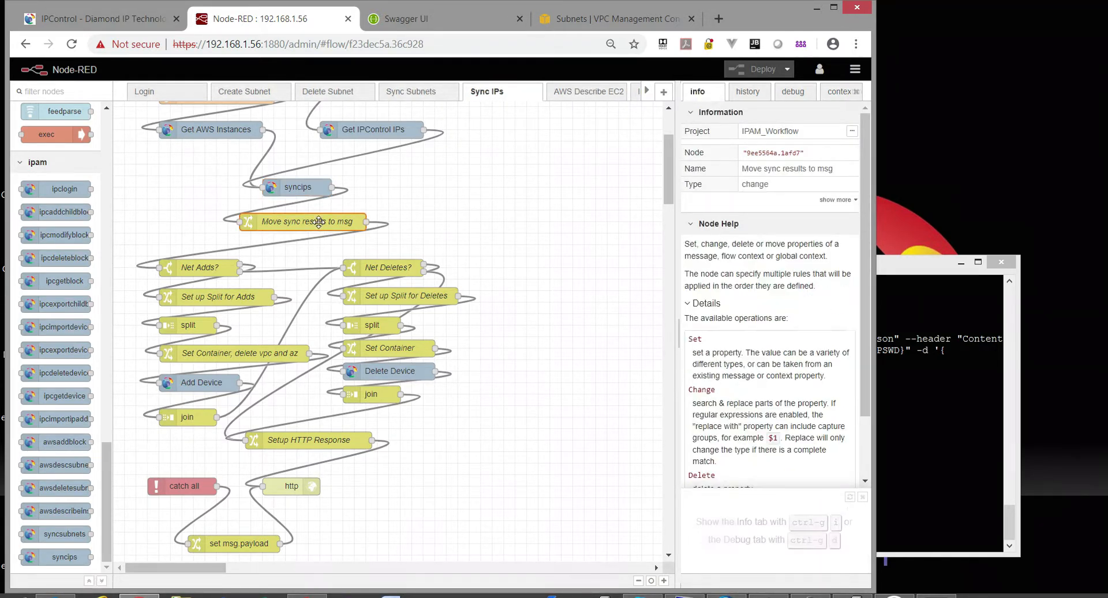
click(217, 265)
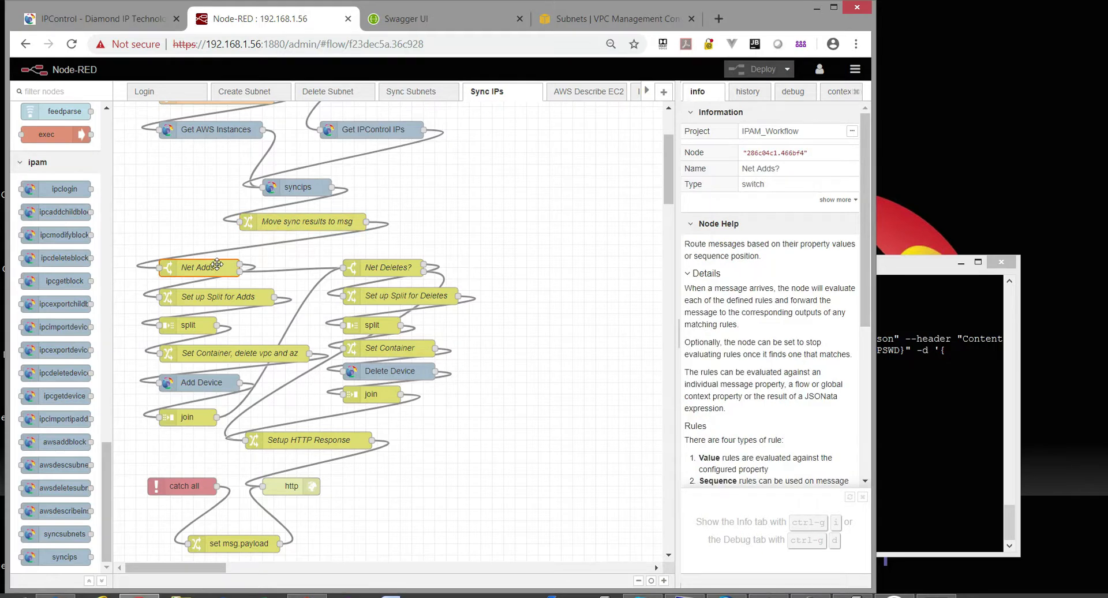
click(252, 224)
click(193, 269)
click(190, 325)
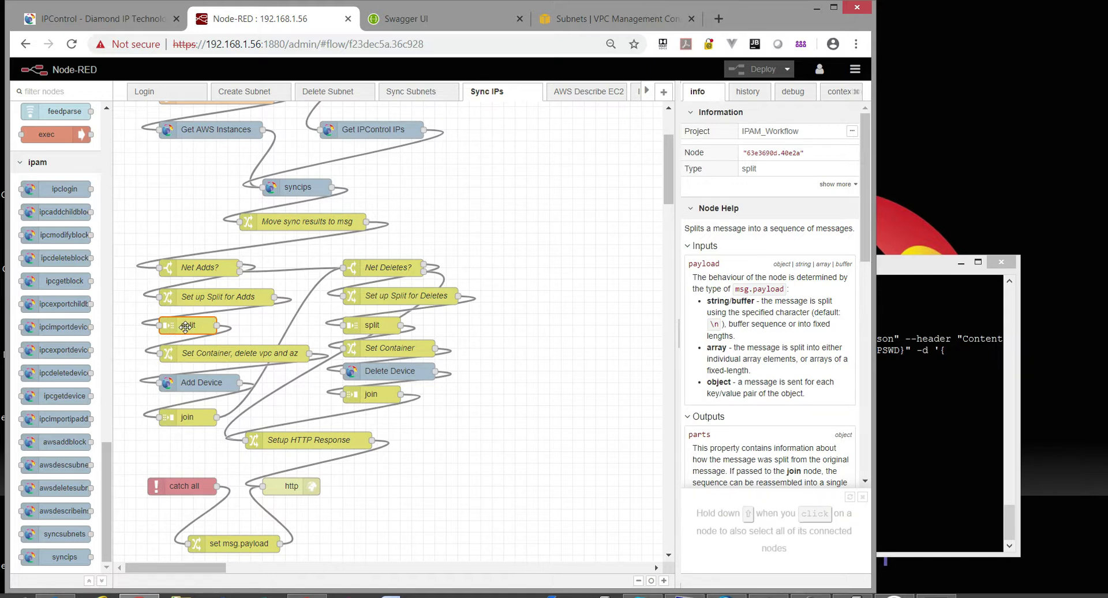
click(198, 419)
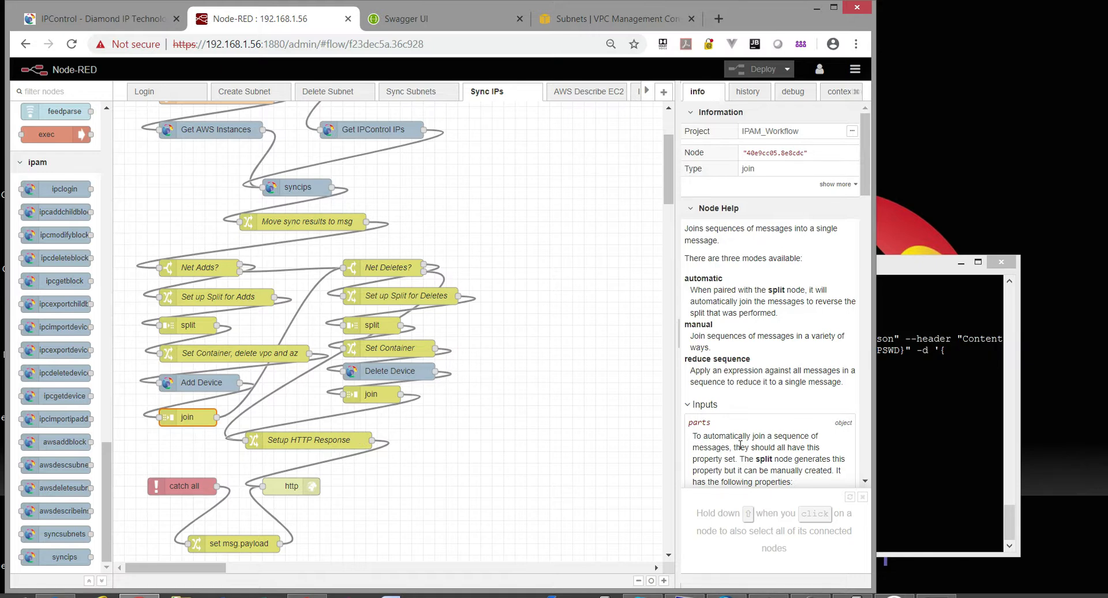
click(959, 416)
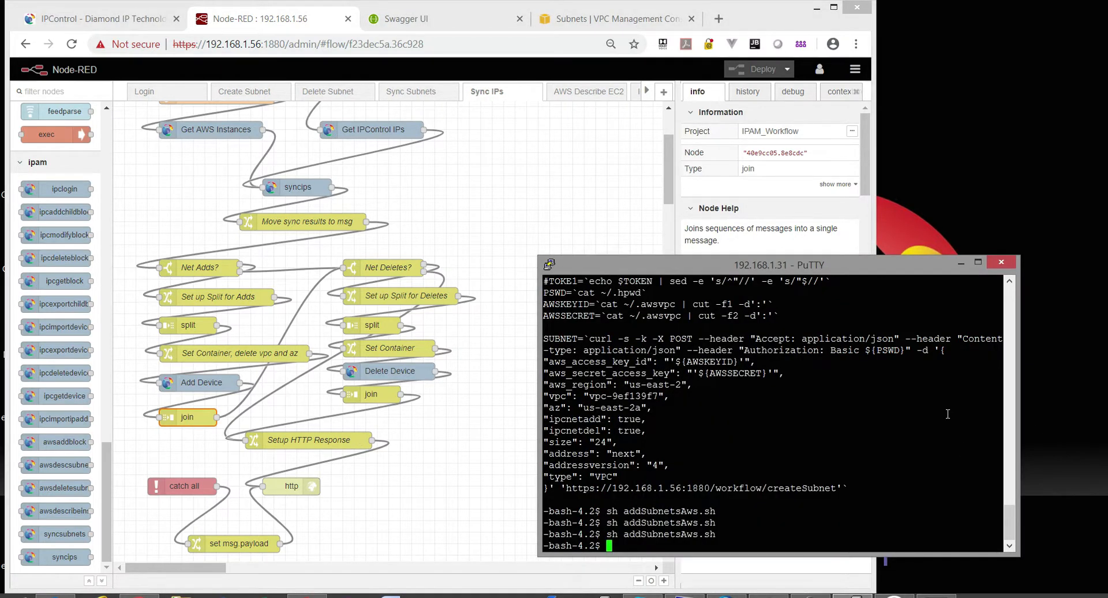
Run syncIPAws.sh and open IPControl's 172.31.0.0/24 subnet showing server address 172.31.0.112.
text(sh syncIP)
key(Tab)
key(Return)
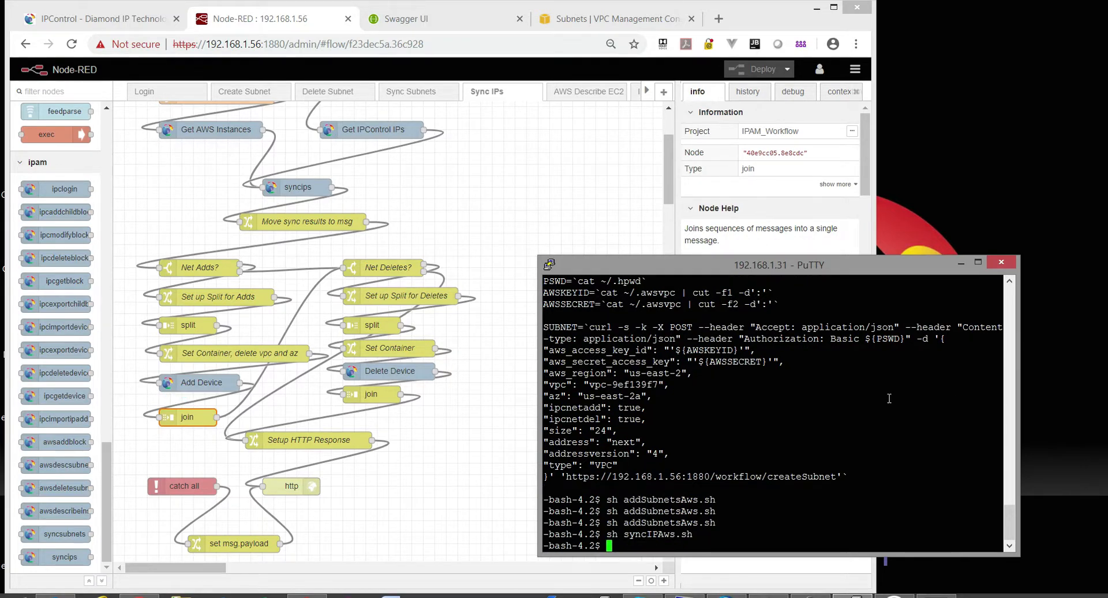
click(89, 19)
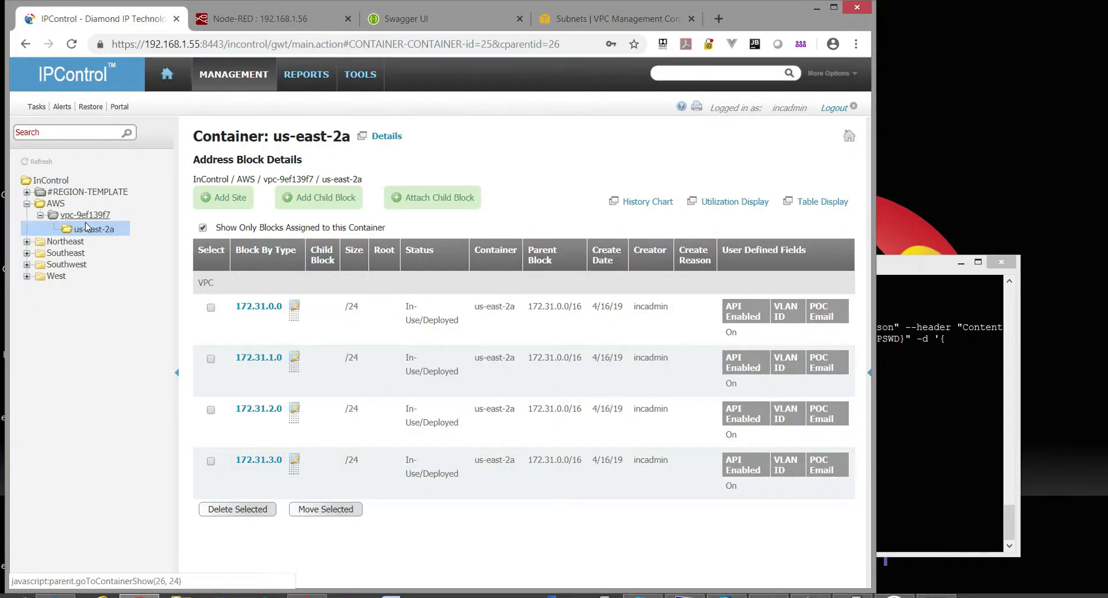
click(259, 308)
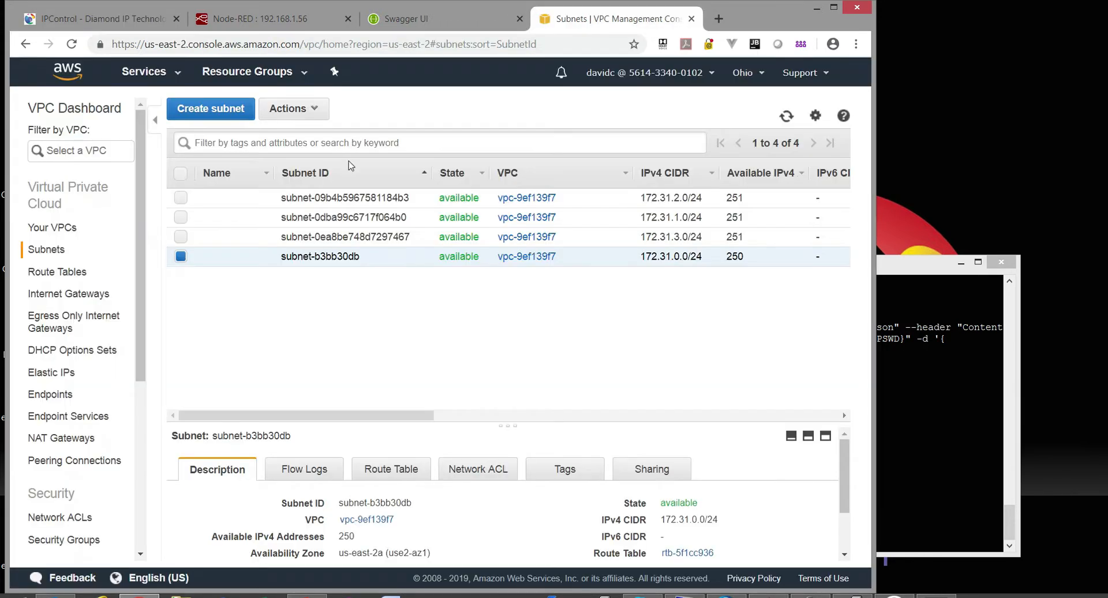
Check the 172.31.0.0/24 subnet's tags in the AWS console, then go back to Node-RED.
click(614, 18)
click(558, 476)
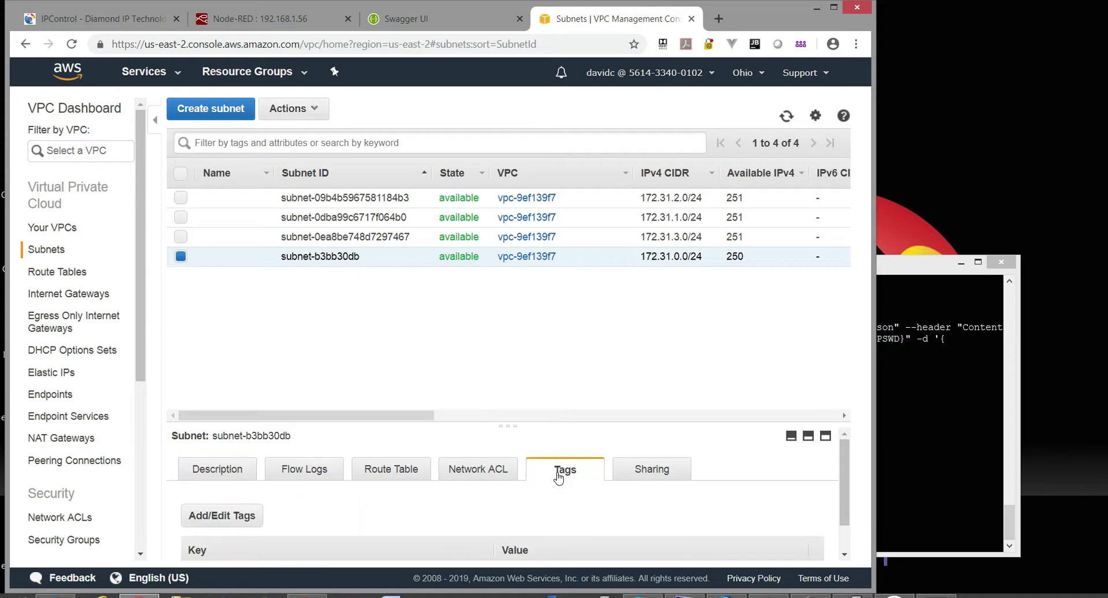
scroll(449, 507, down, 1)
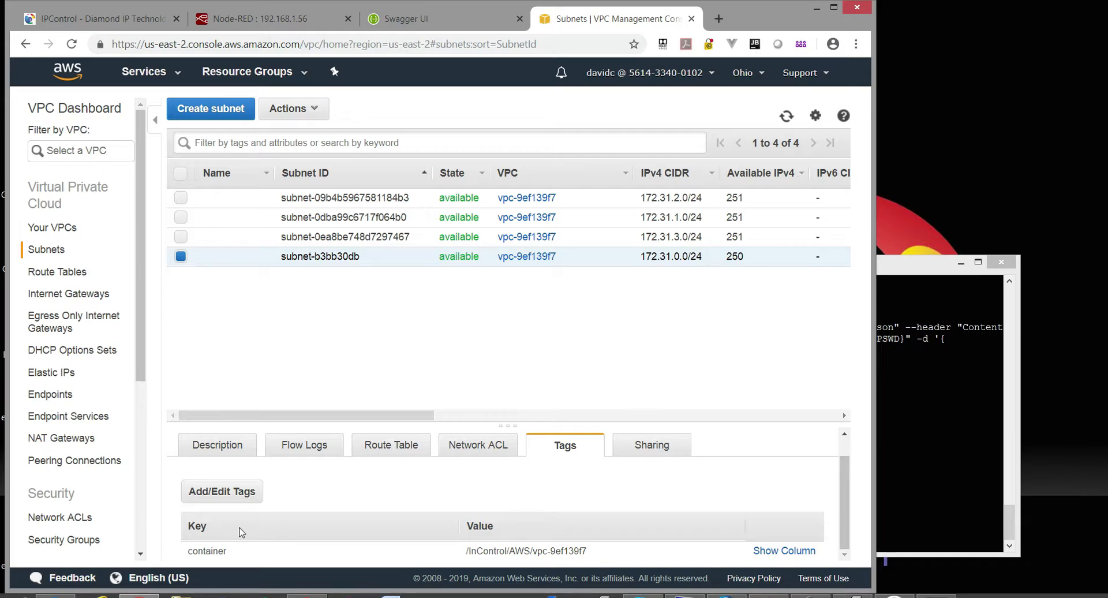
click(261, 21)
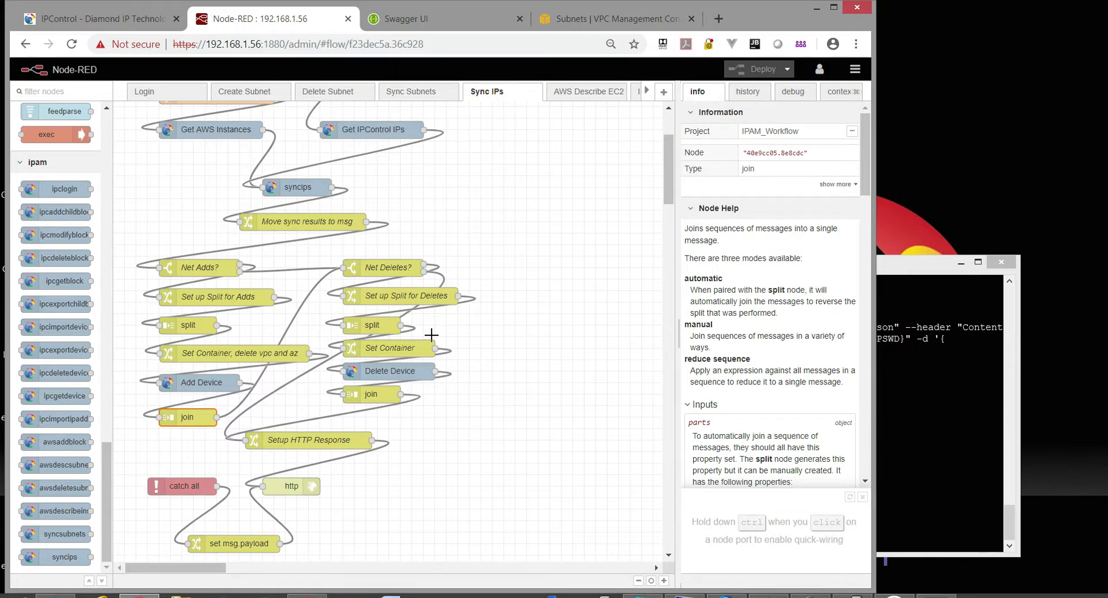
Deselect the join node, show the Delete Subnet flow's description, and raise PuTTY.
click(509, 185)
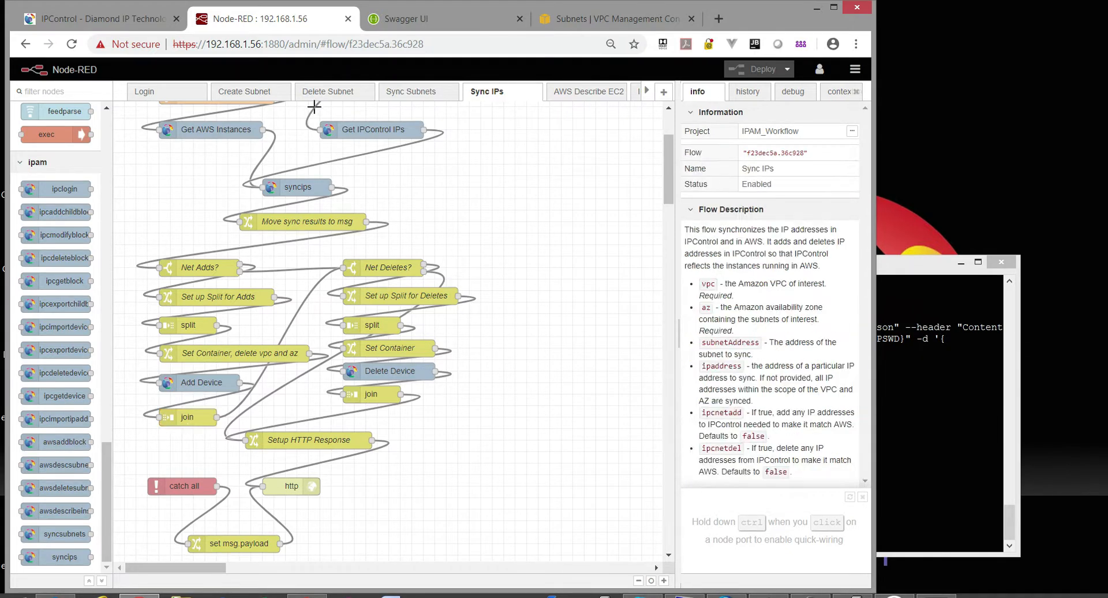
click(329, 97)
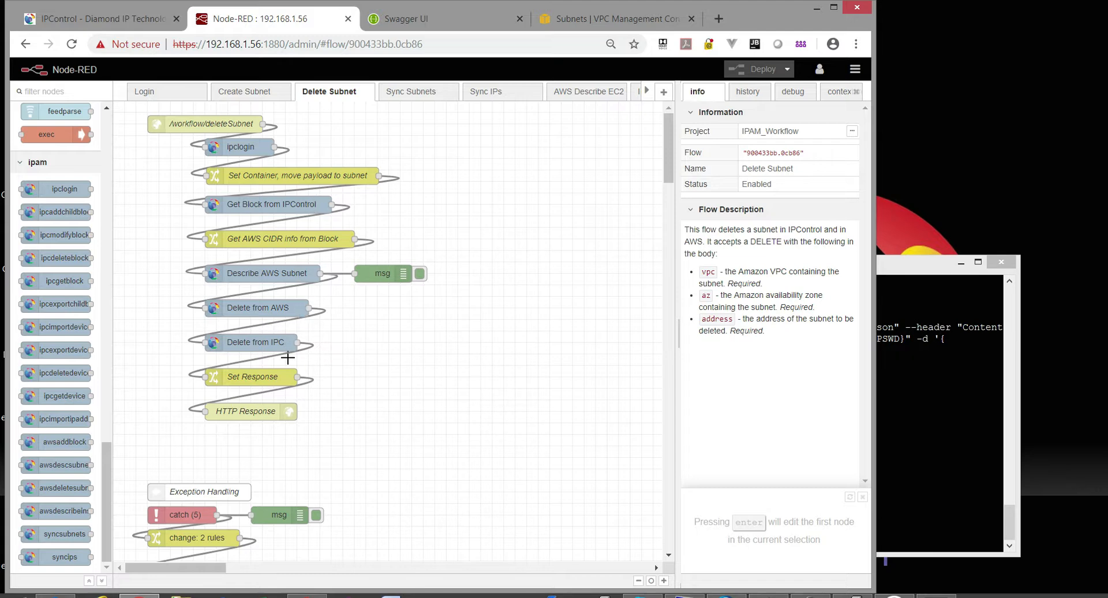
click(915, 430)
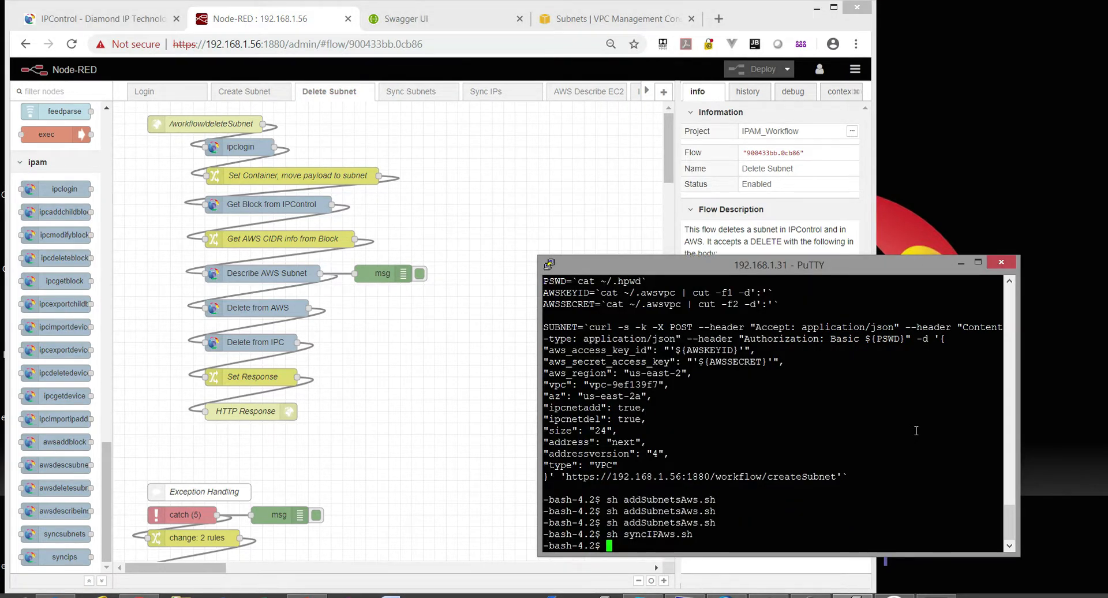
List the scripts with ls and print delSubnetAws.sh.
text(ls)
key(Return)
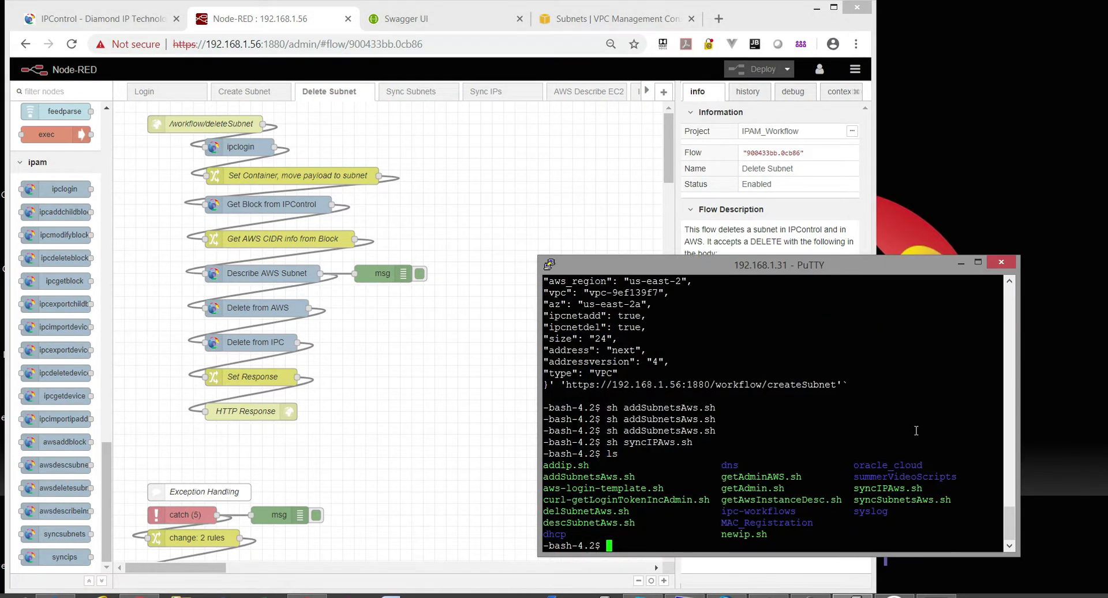
text(more delSubnetAws.sh)
key(Return)
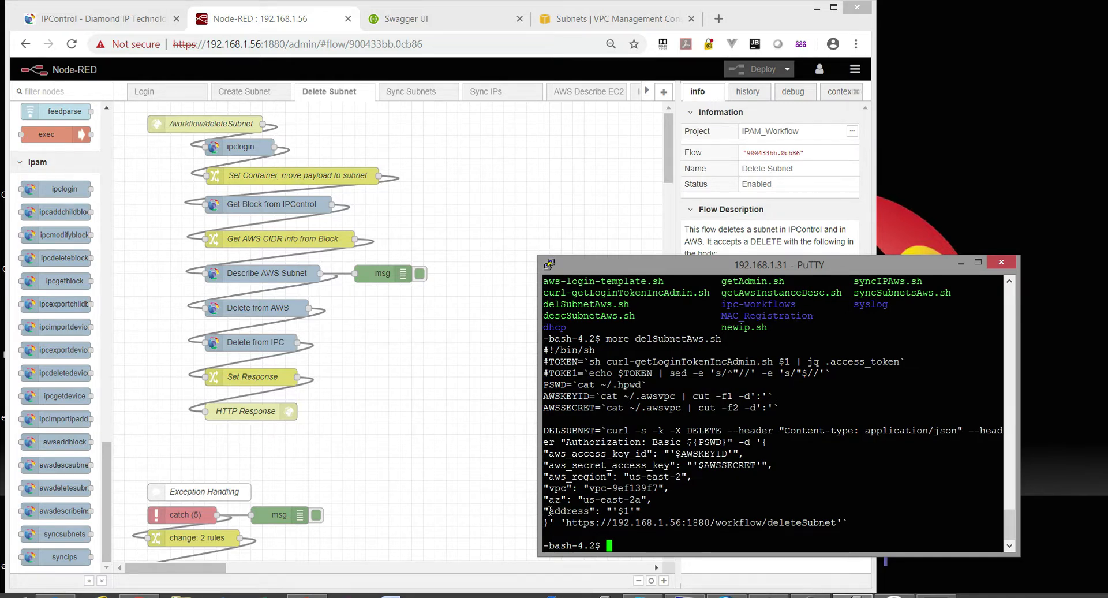
Point out the script's $1 address argument and deleteSubnet workflow URL.
drag(546, 510, 646, 510)
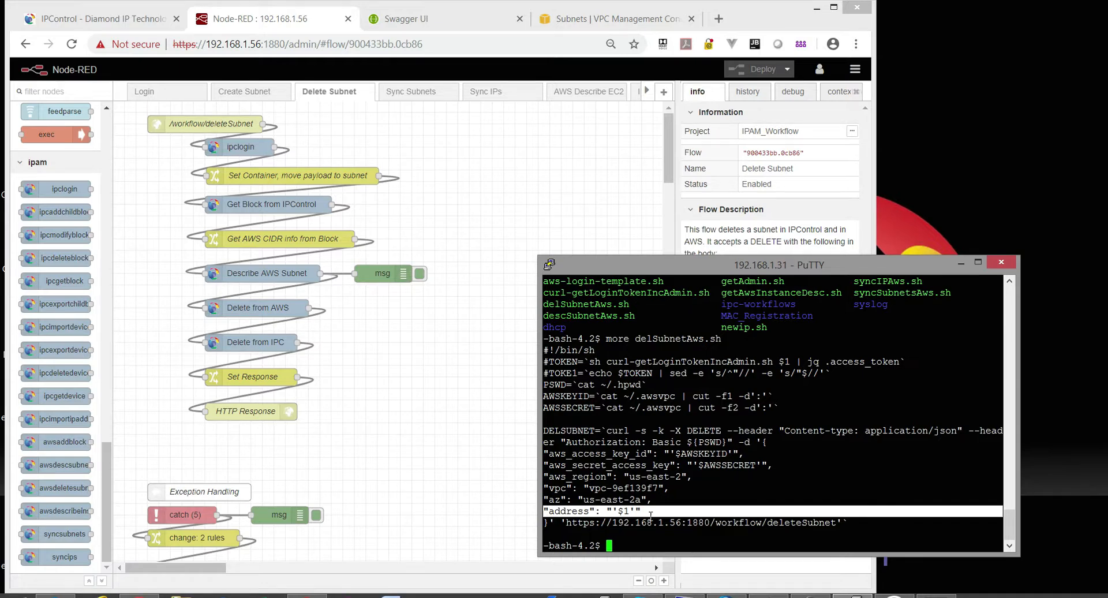
click(652, 510)
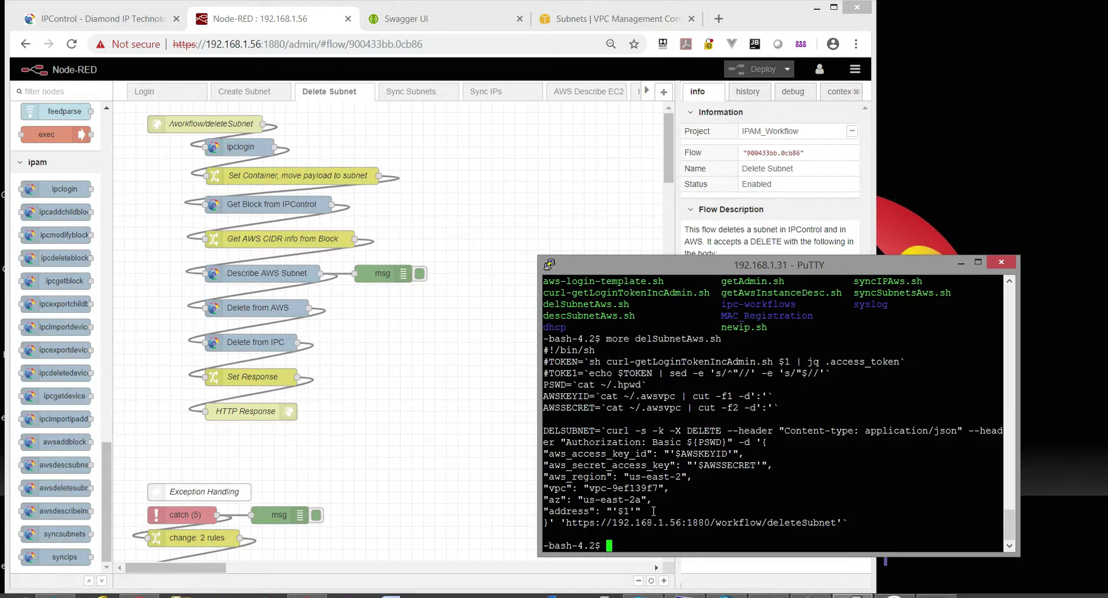
drag(636, 511, 619, 510)
drag(726, 522, 848, 524)
click(692, 543)
text(sh del)
click(144, 19)
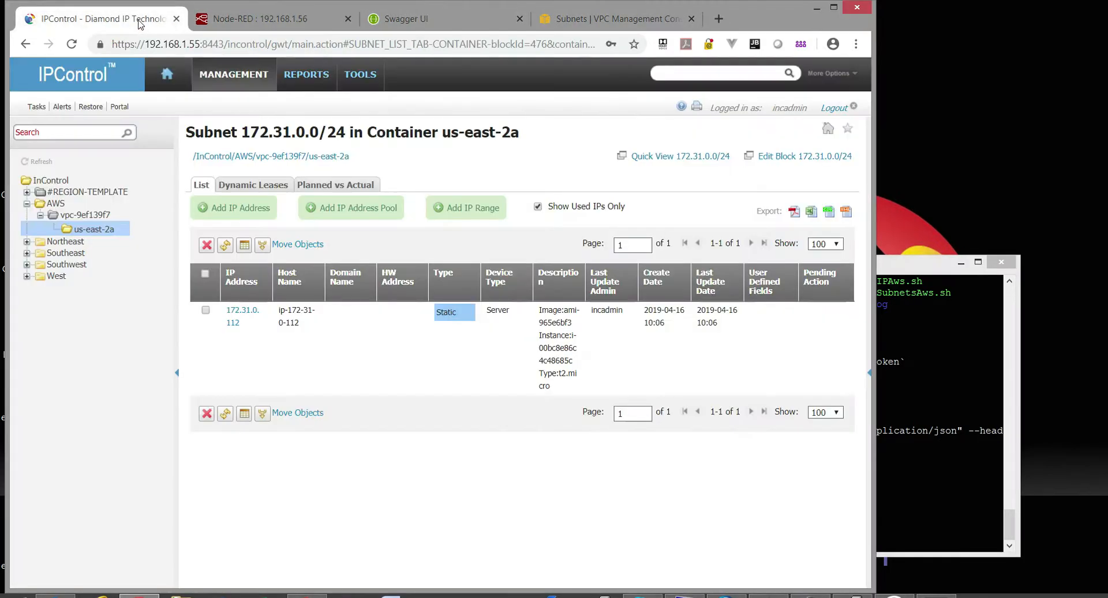
Delete subnets 172.31.1.0 and 172.31.2.0 by running sh delSubnetAws.sh with each address.
click(85, 230)
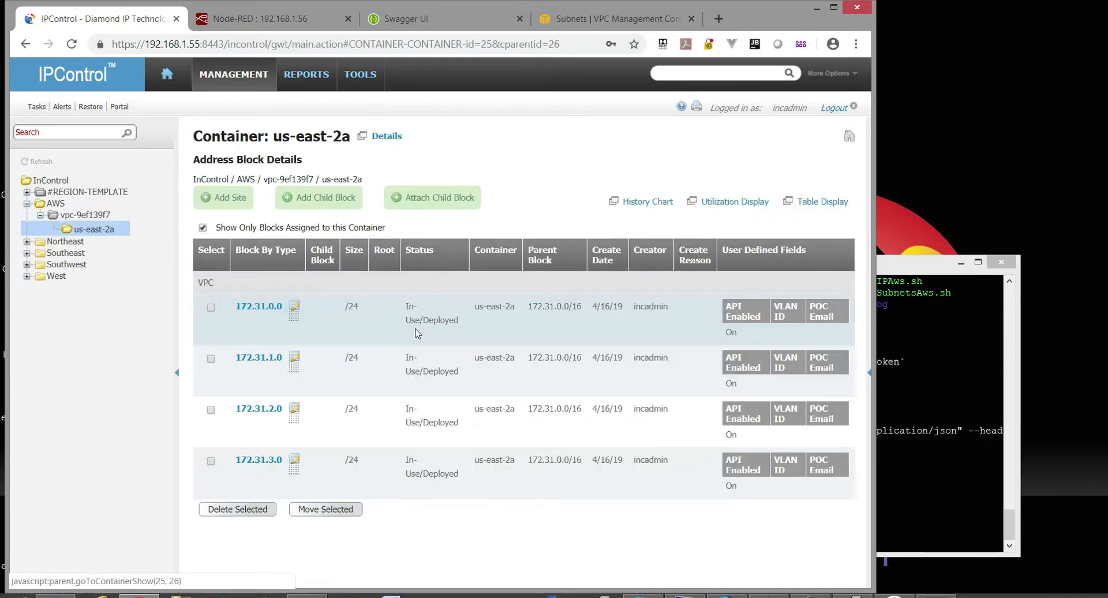
click(918, 392)
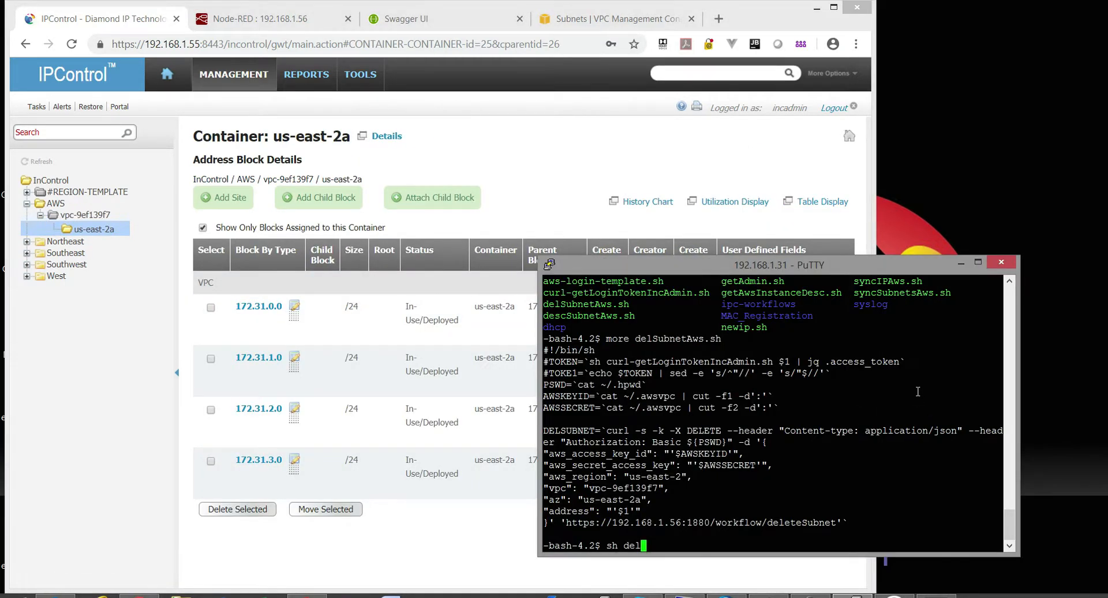
key(Tab)
text(172.31.1.0)
key(Return)
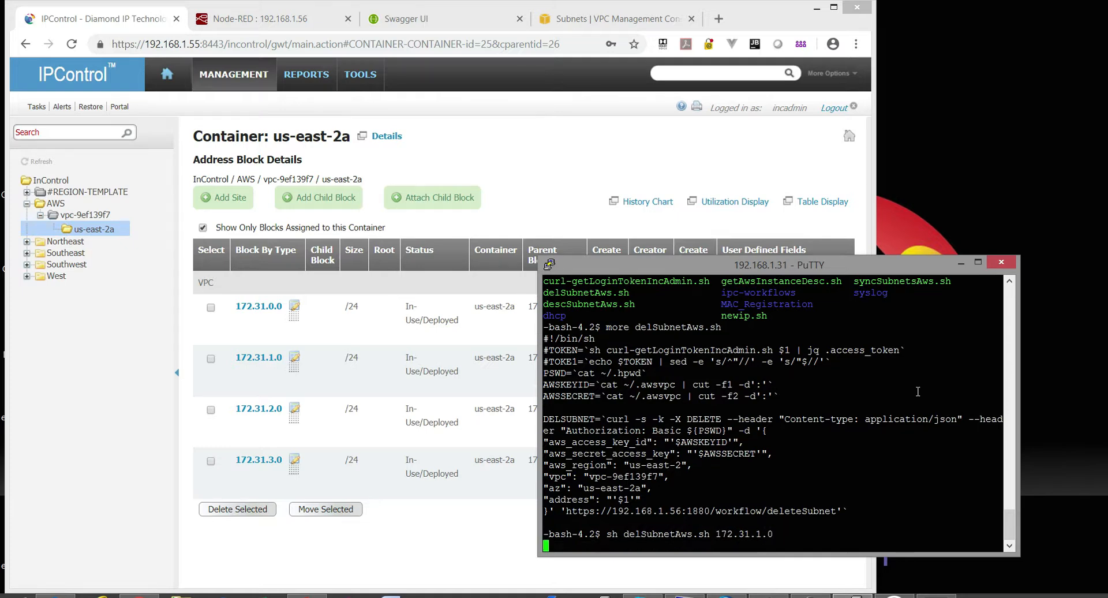
key(Up)
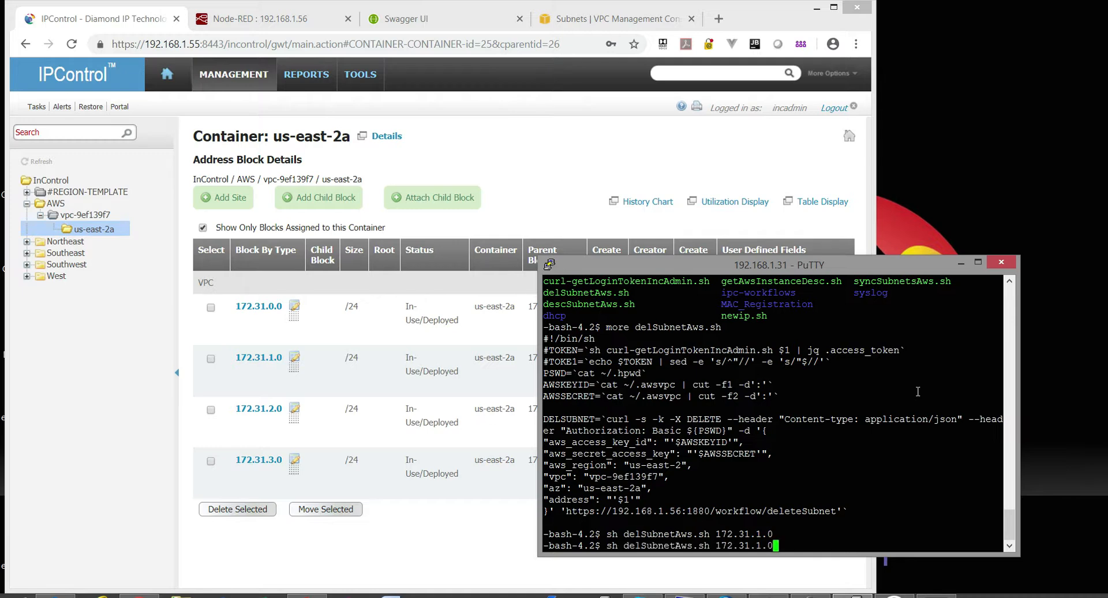
key(Left)
key(Left)
key(BackSpace)
text(2)
key(Return)
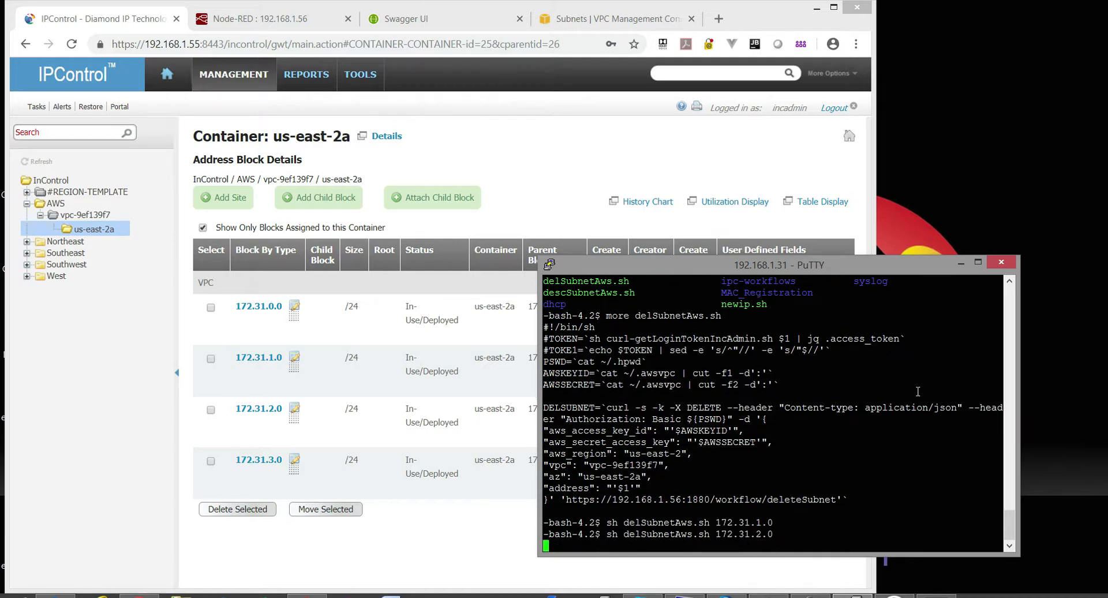
Delete 172.31.3.0 and reopen us-east-2a to confirm only 172.31.0.0/24 remains.
key(Up)
key(Left)
key(Left)
key(BackSpace)
text(3)
key(Return)
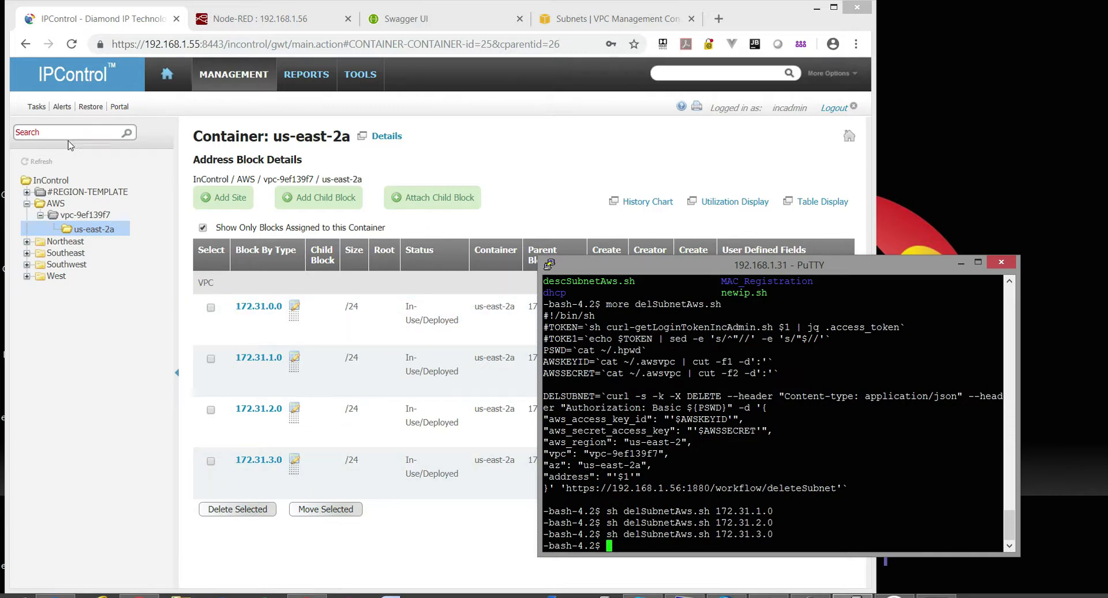
click(84, 216)
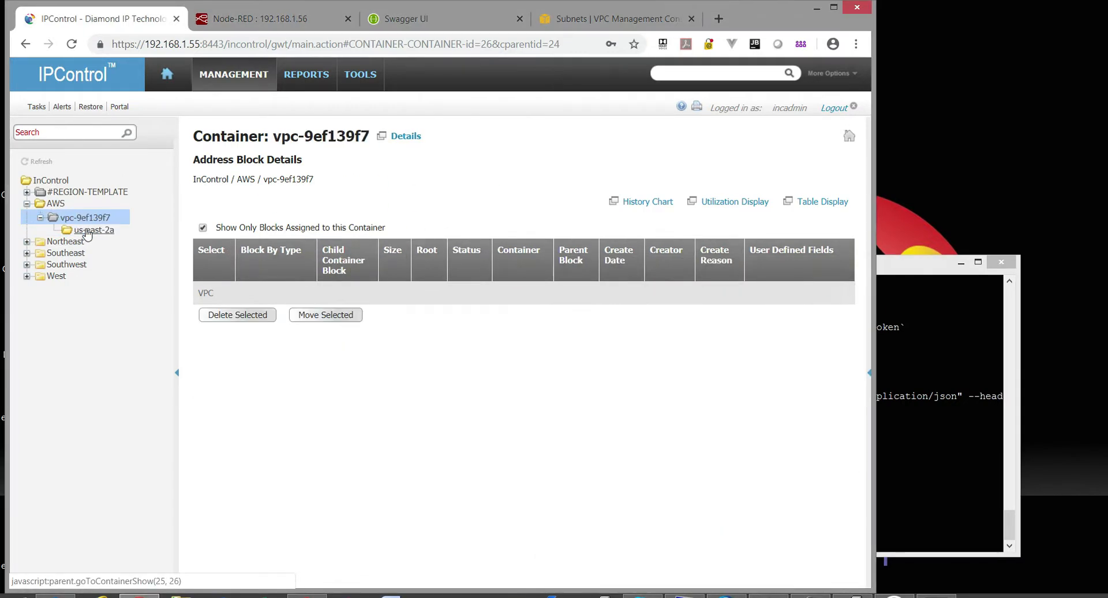
click(87, 231)
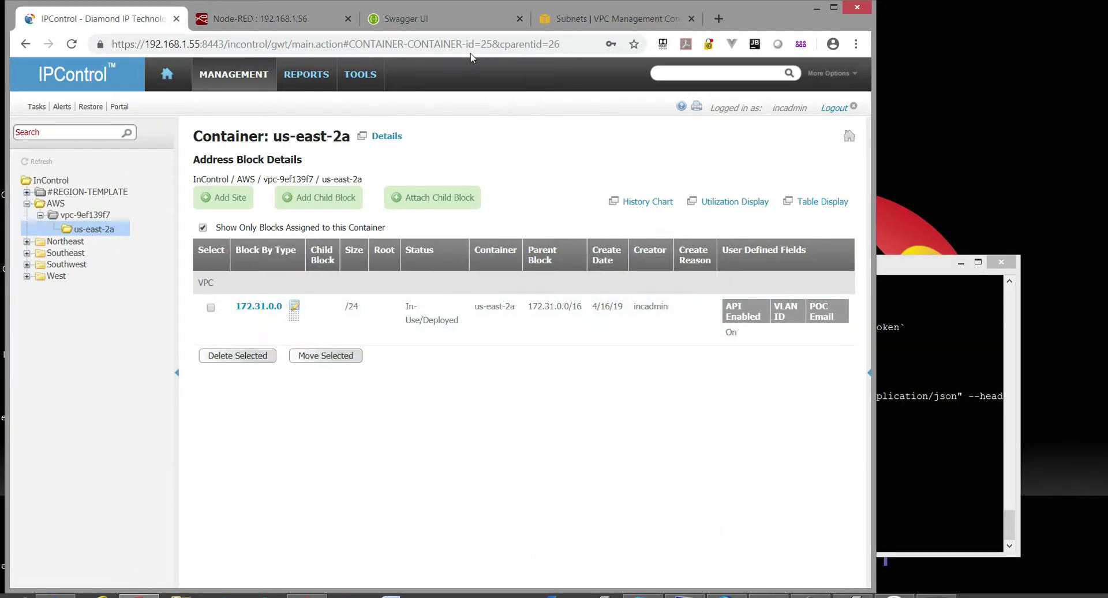
click(620, 19)
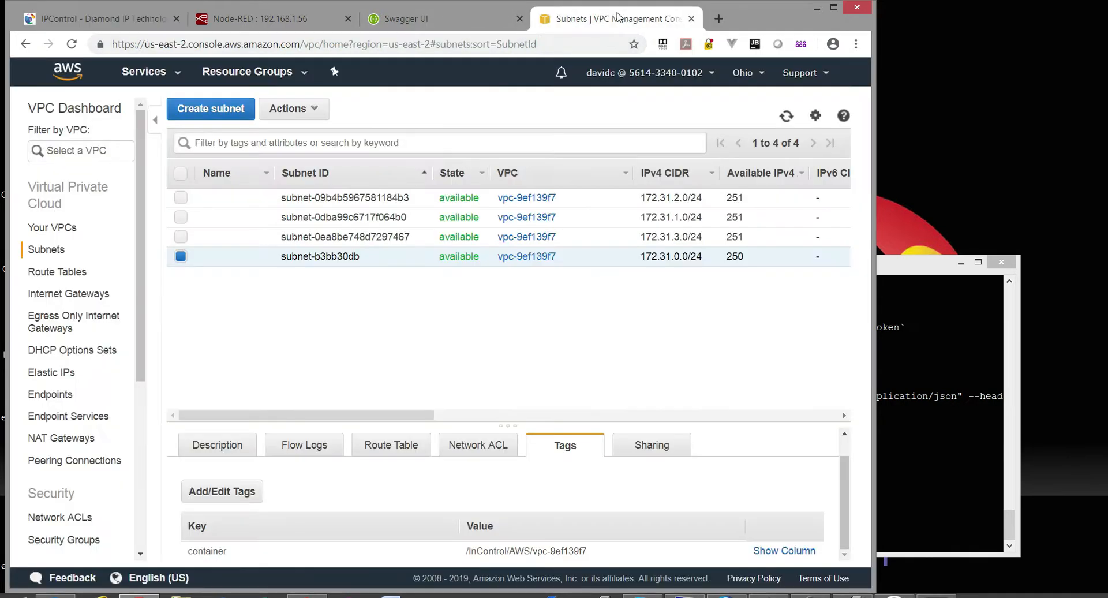
Refresh the AWS subnet list to confirm only 172.31.0.0/24 is left, then return to IPControl.
click(784, 118)
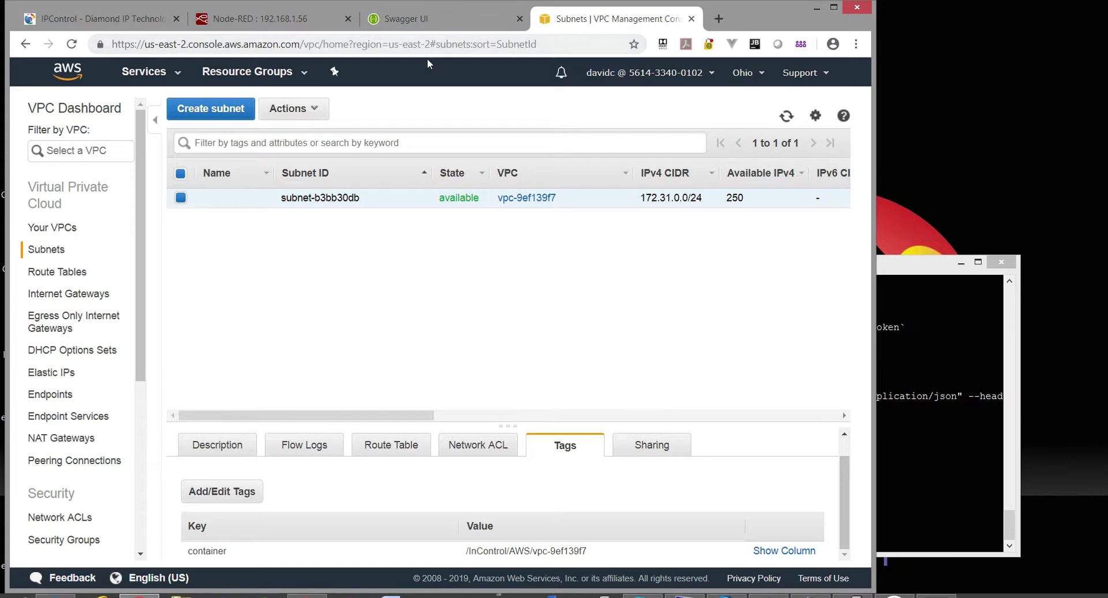
click(259, 24)
click(595, 12)
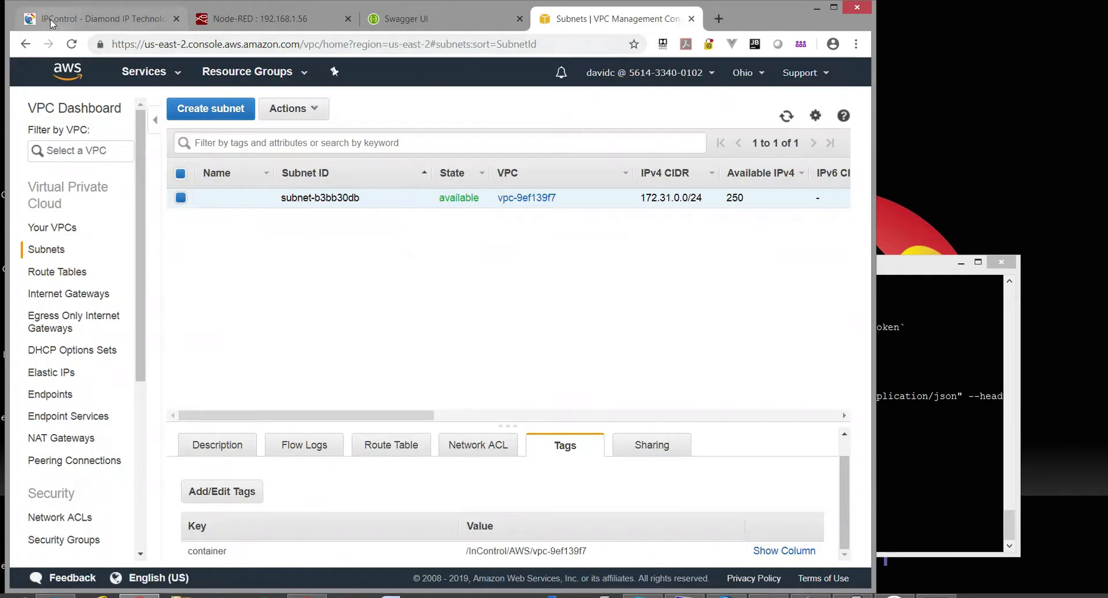
click(64, 20)
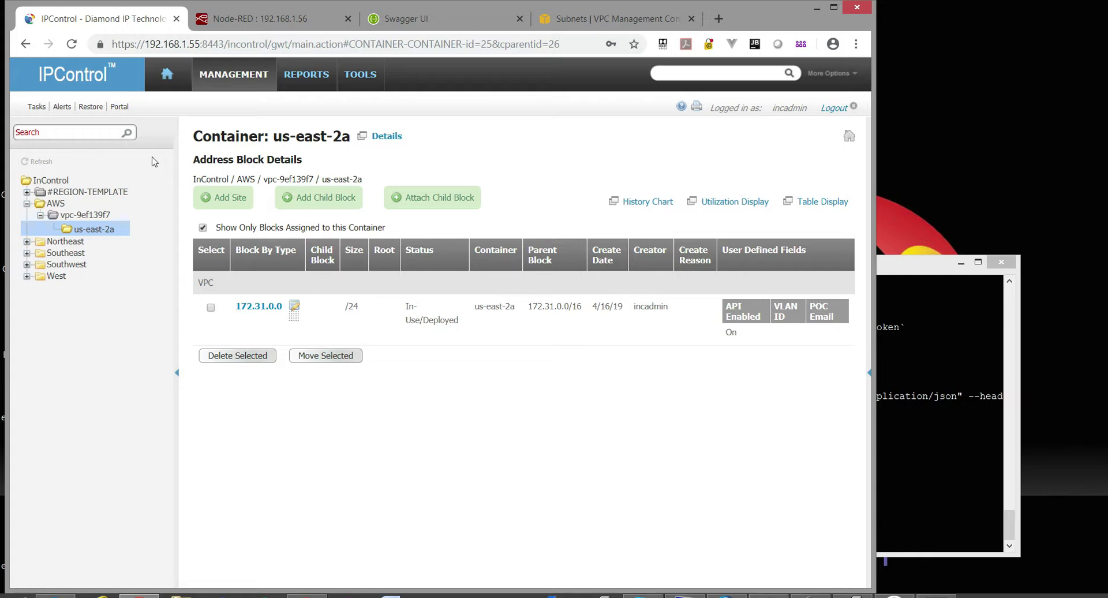
In IPControl's System Policies and Options, confirm Enable Block Callout Policy is set to True.
click(369, 78)
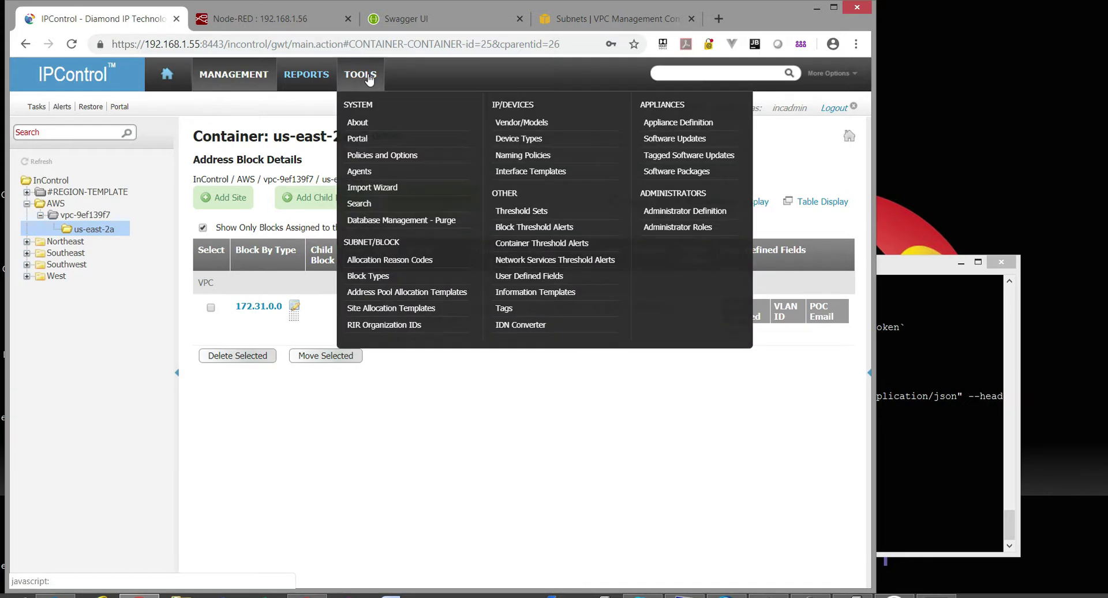
click(398, 155)
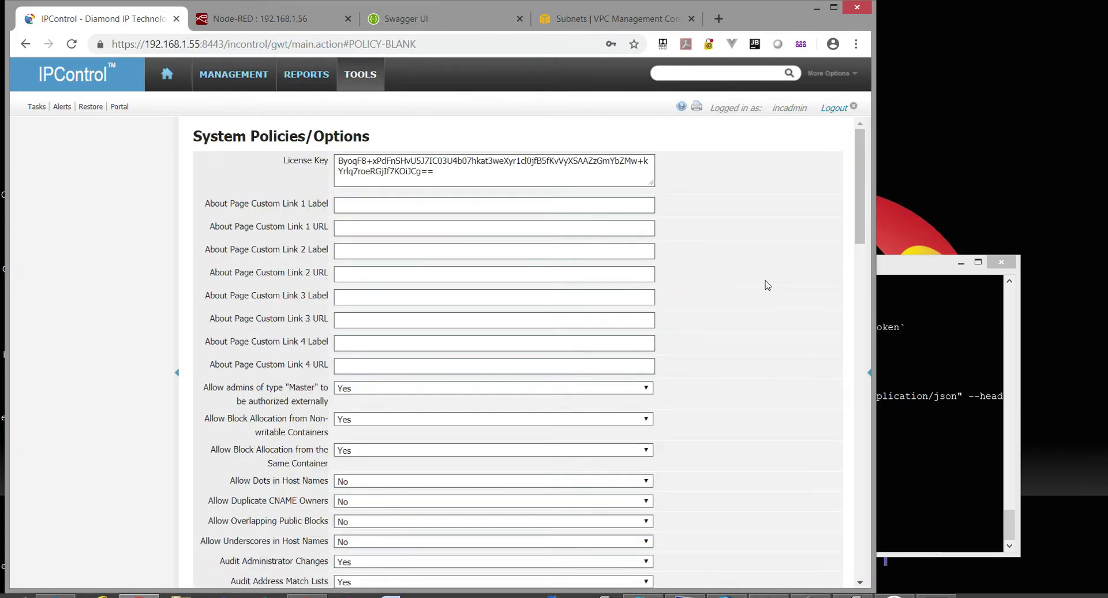
scroll(768, 286, down, 1)
click(237, 75)
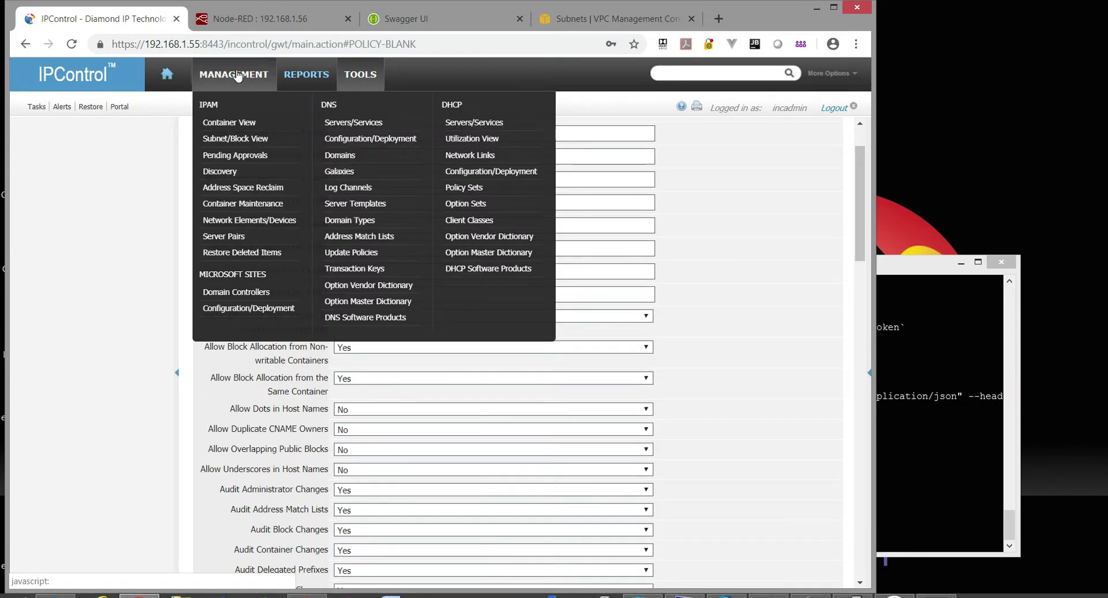
click(750, 233)
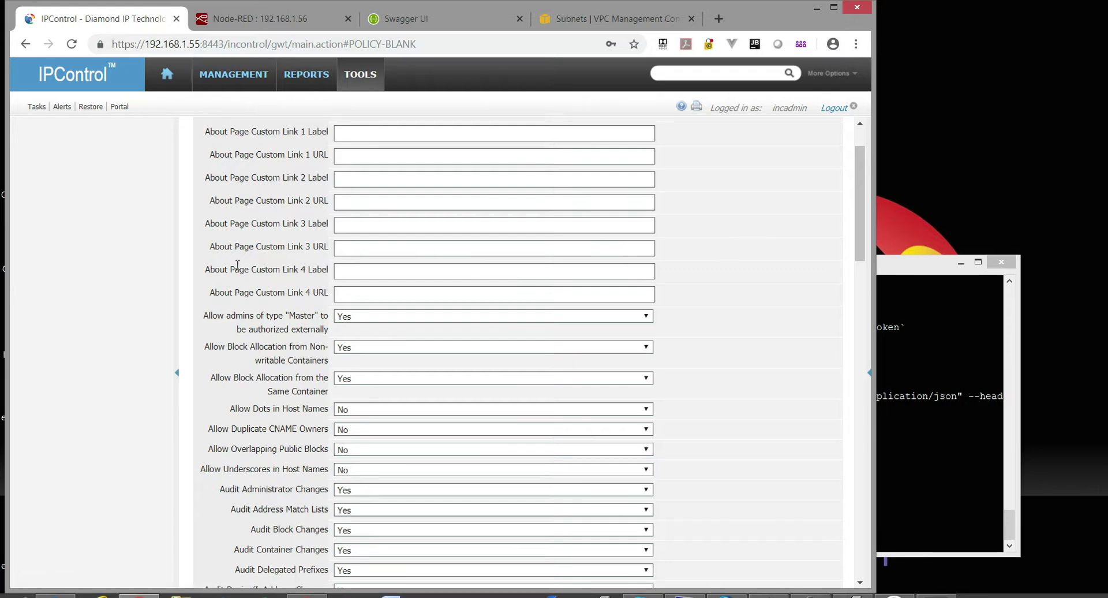
scroll(237, 265, down, 10)
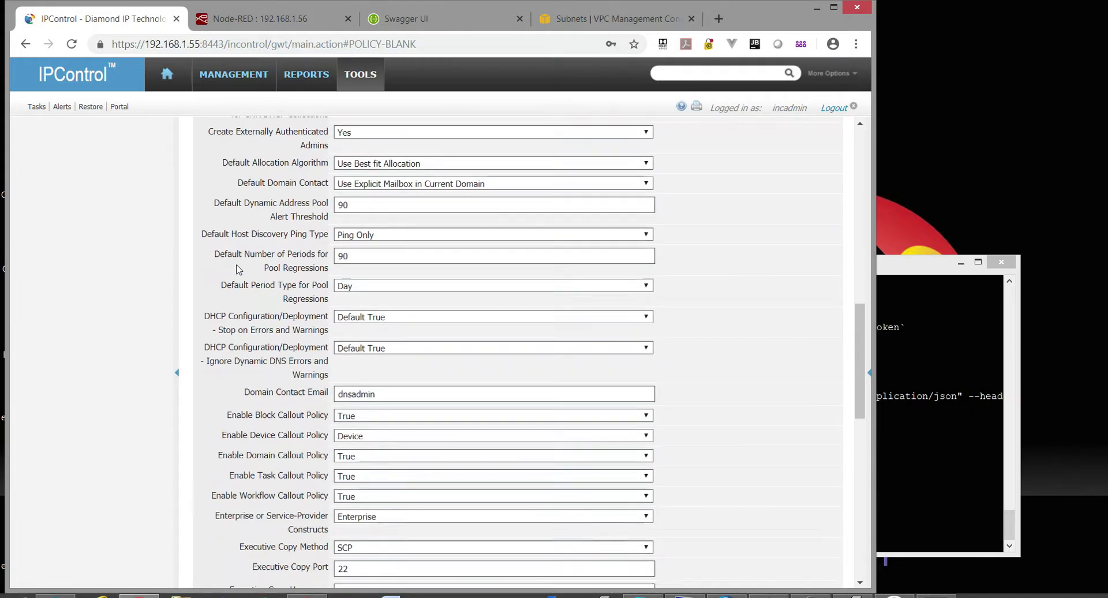
scroll(237, 269, down, 5)
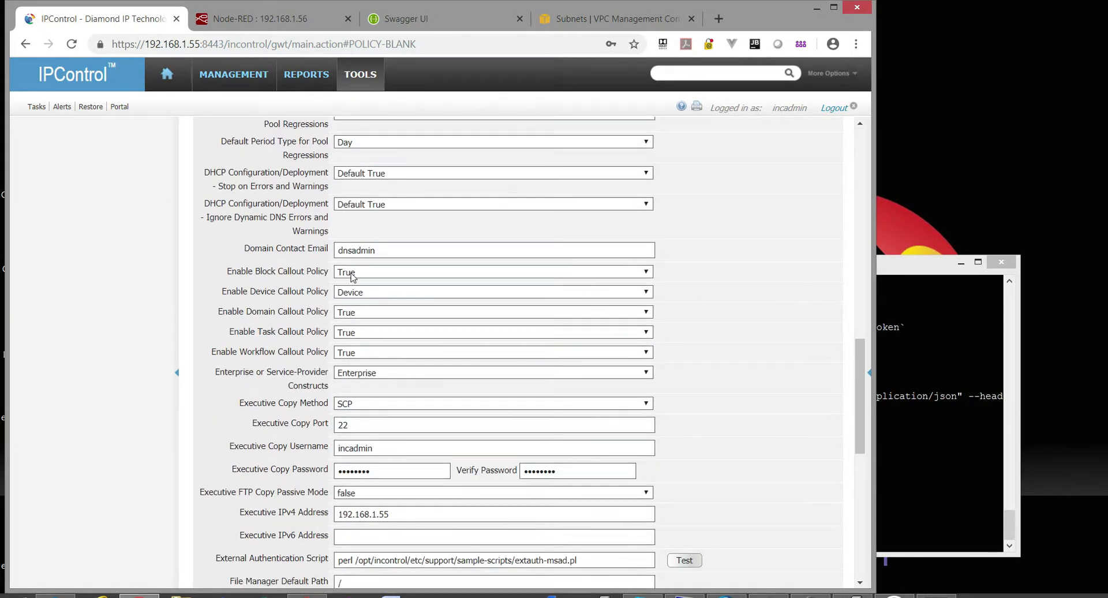
click(353, 271)
click(353, 277)
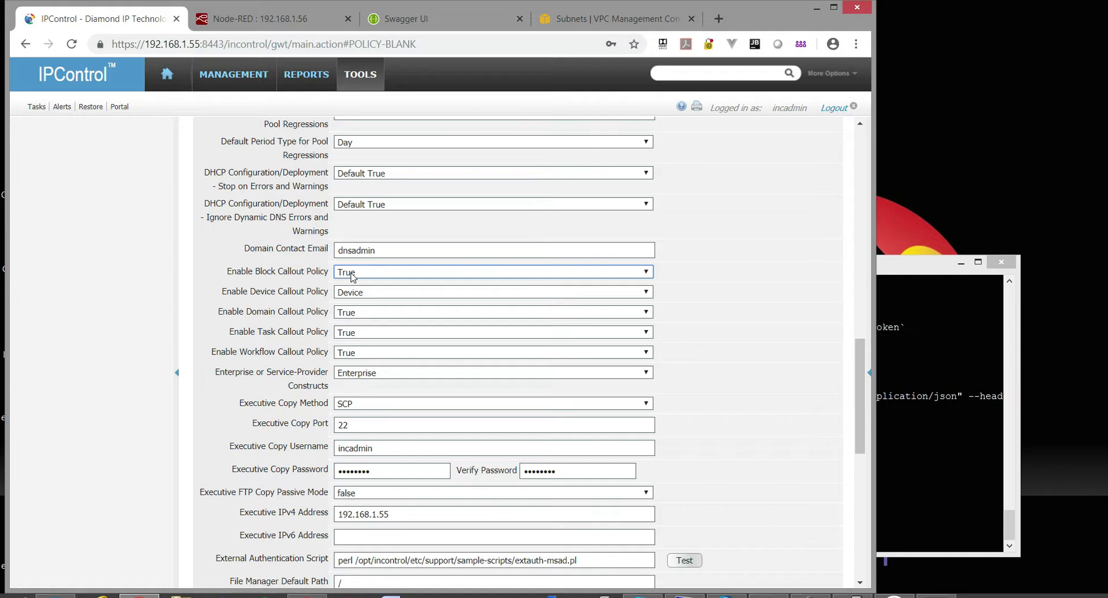
In the terminal, highlight the script name and subnet address in the delete command.
click(903, 346)
drag(624, 510, 709, 511)
drag(775, 511, 718, 511)
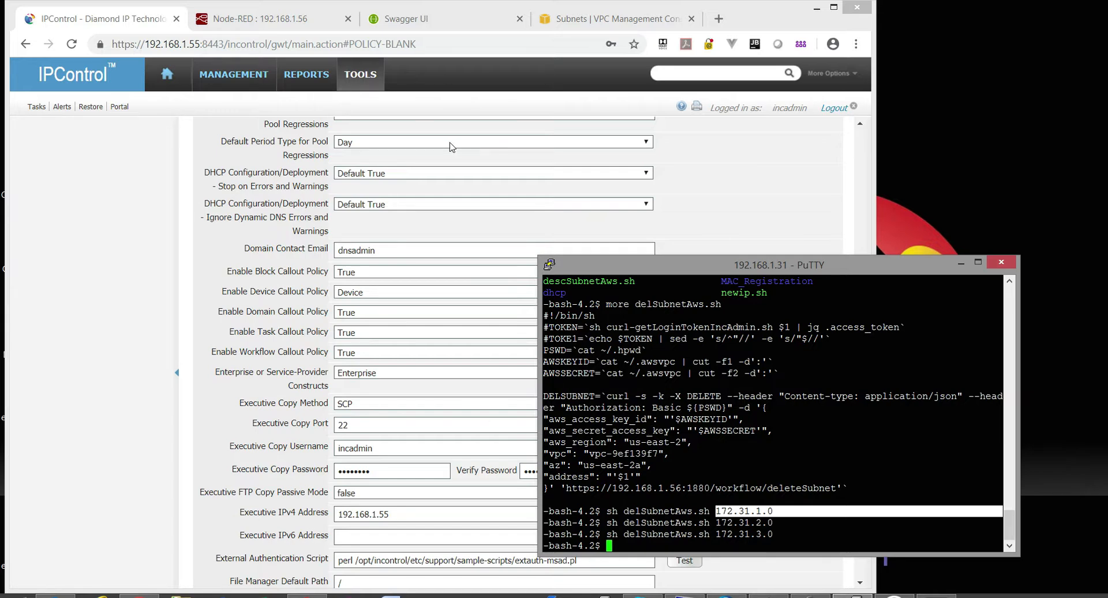
Return to the IPControl policies page and scroll back up through the callout settings.
click(689, 168)
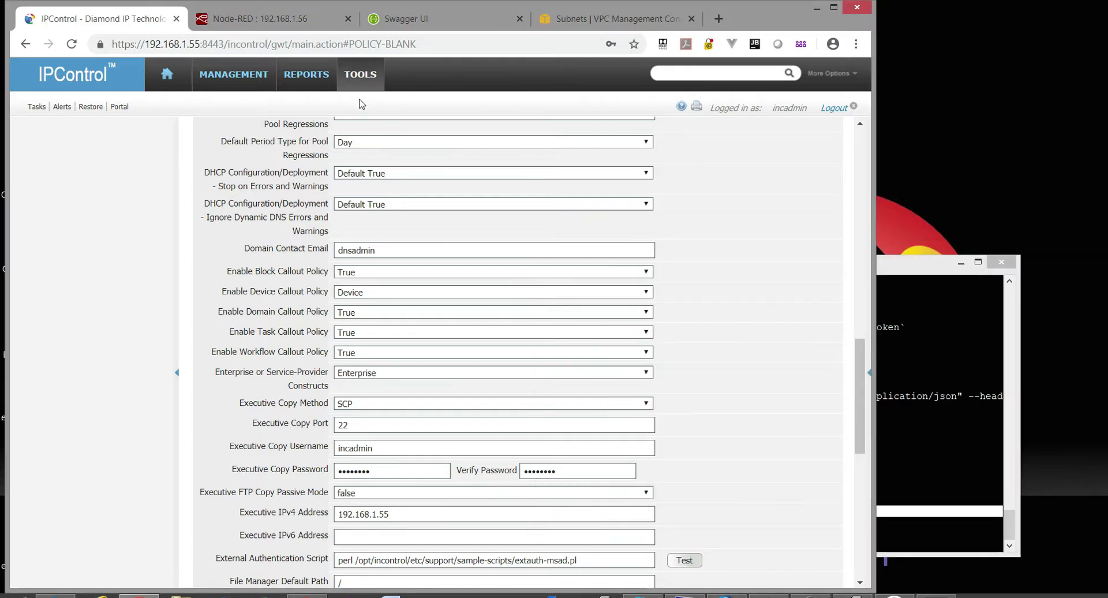
scroll(237, 263, up, 4)
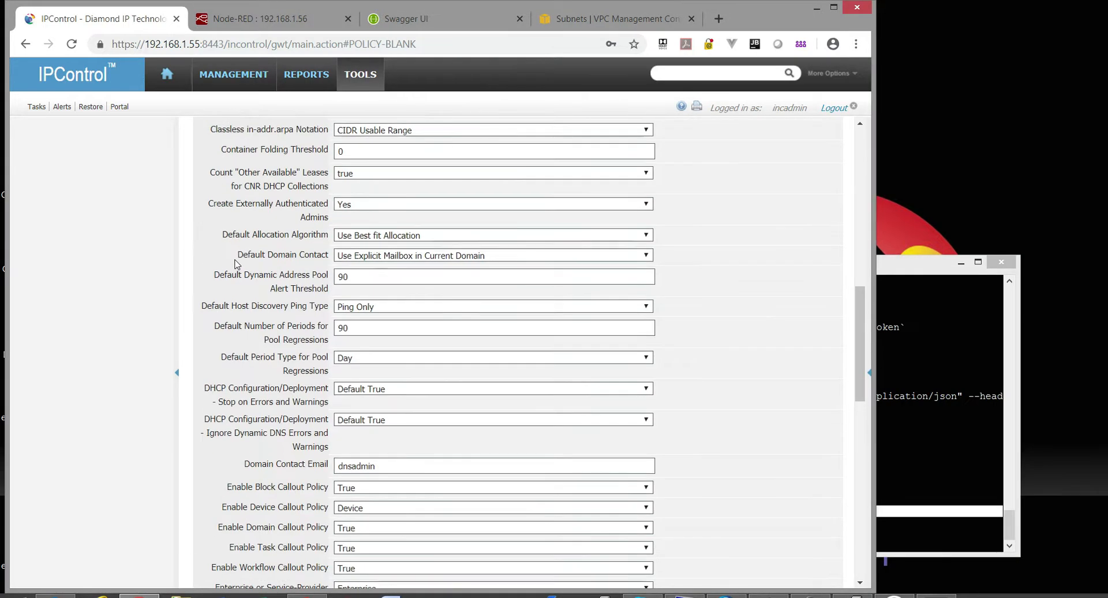
scroll(237, 264, up, 5)
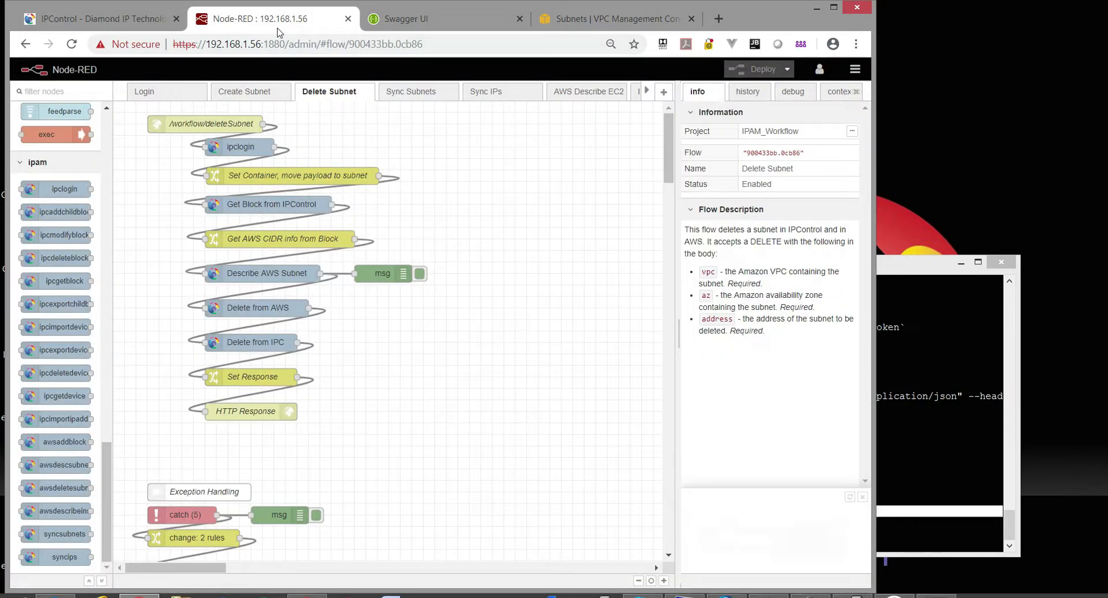
Step through the AWS Describe EC2 and Add IP with VLAN Lookup flows to ImportNextIP.
click(277, 28)
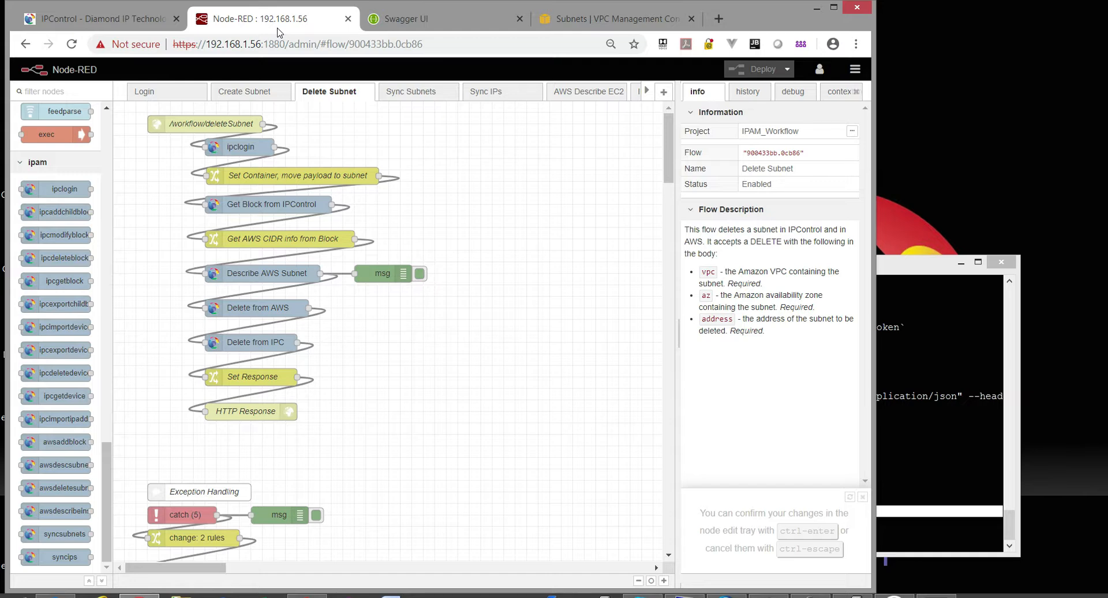
click(606, 102)
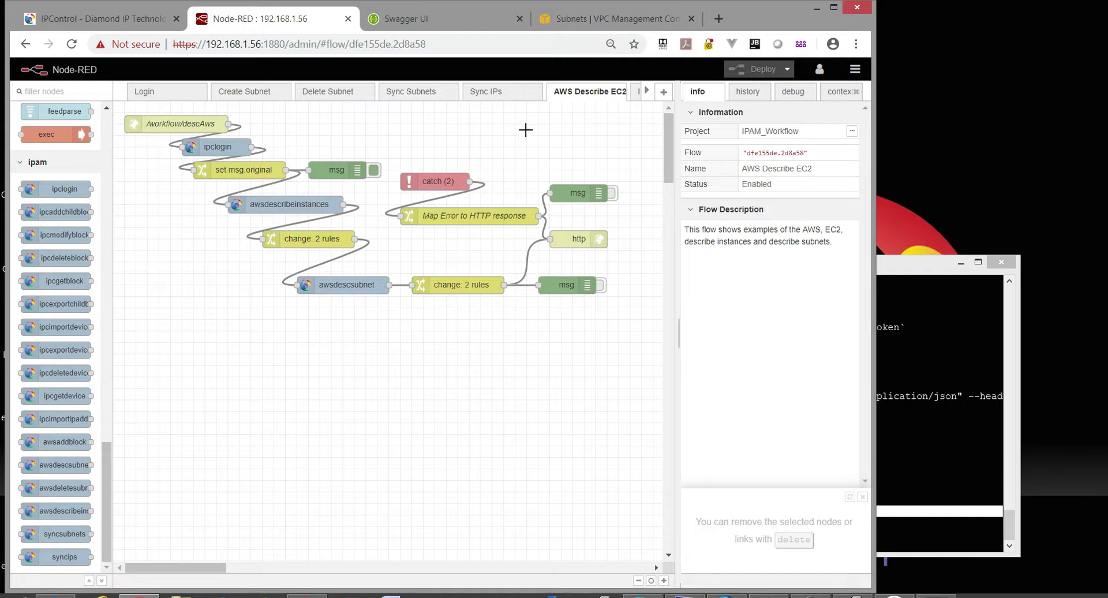
click(644, 93)
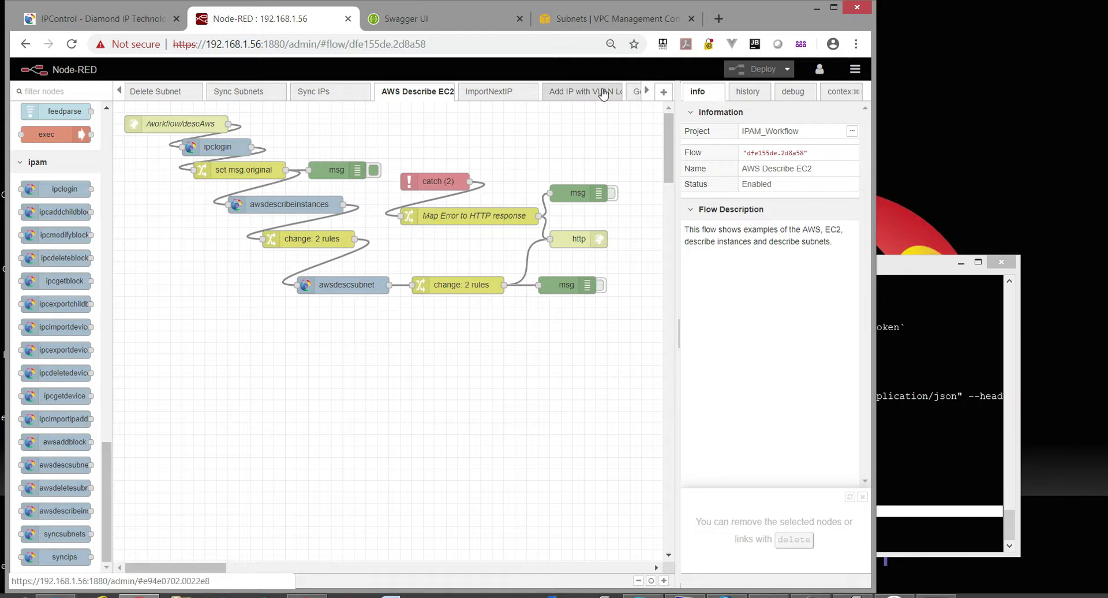
click(580, 91)
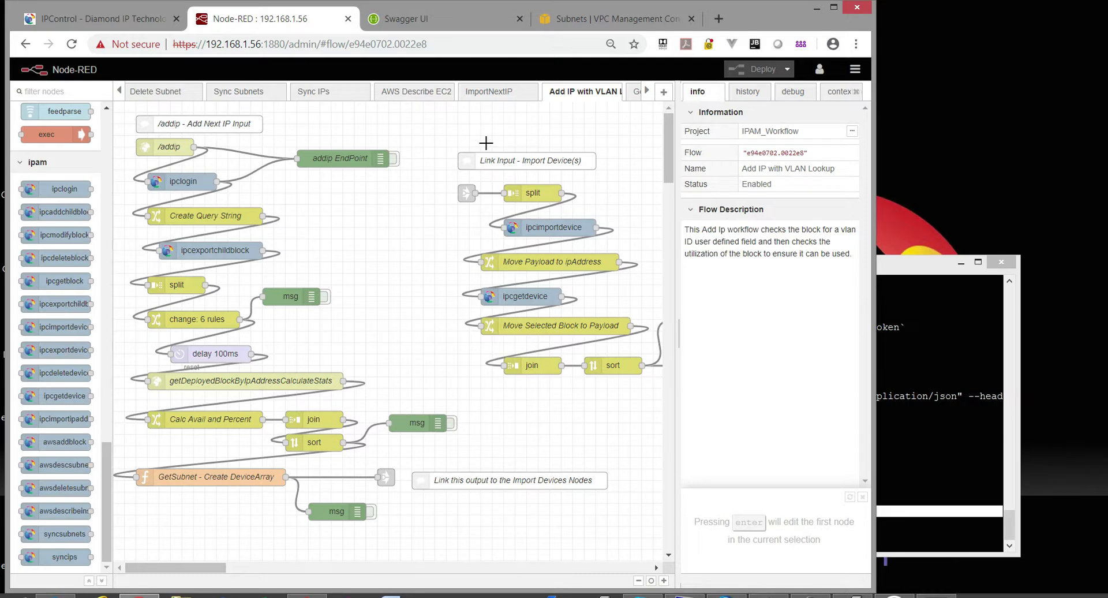
click(489, 93)
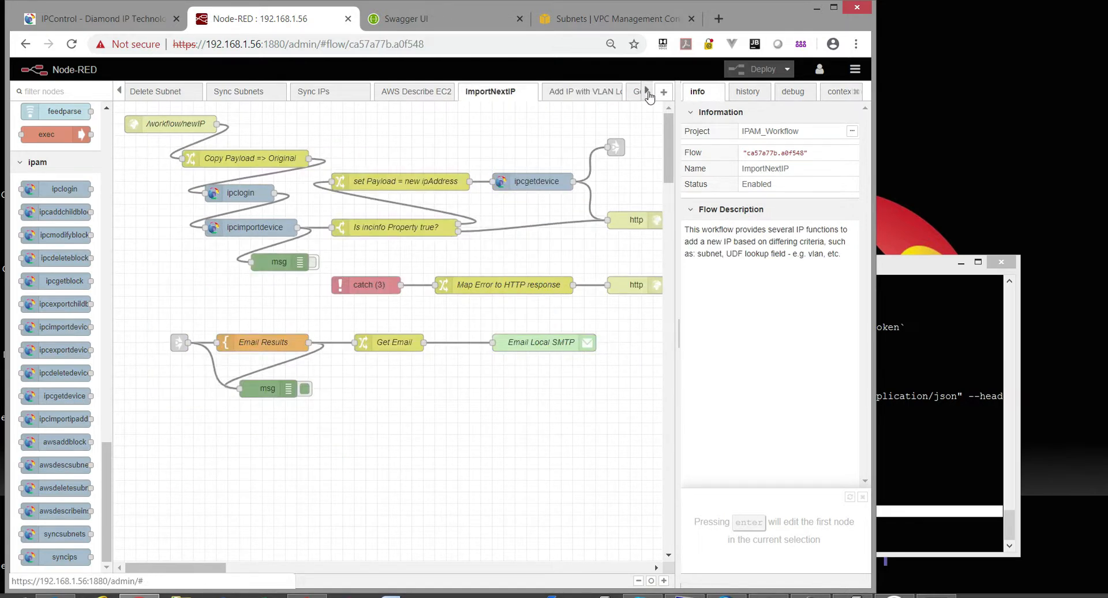
click(646, 92)
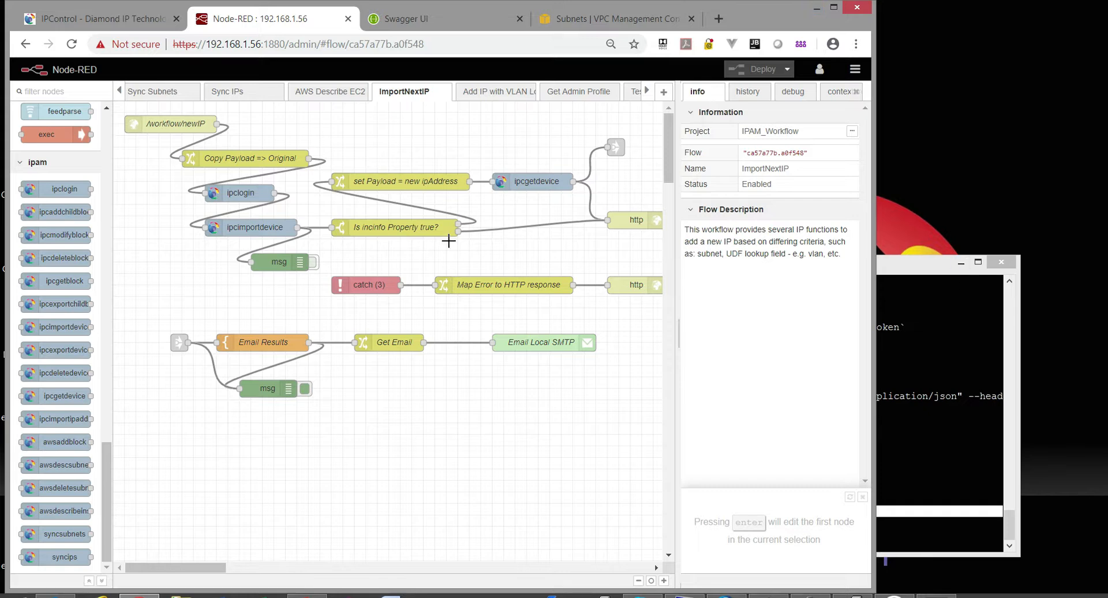